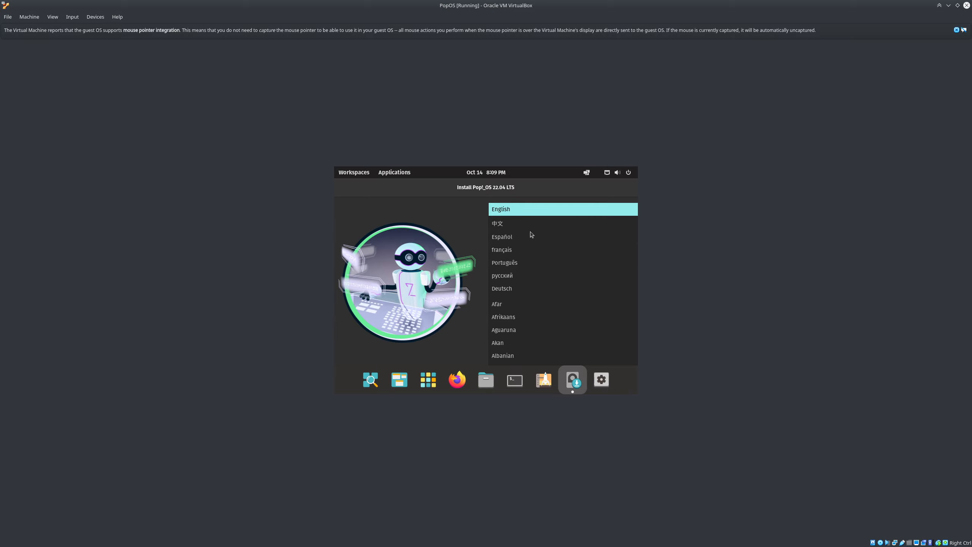
Open Pop!_OS Settings from the dock inside the running PopOS VM
{"action": "left_click", "coordinate": [604, 389]}
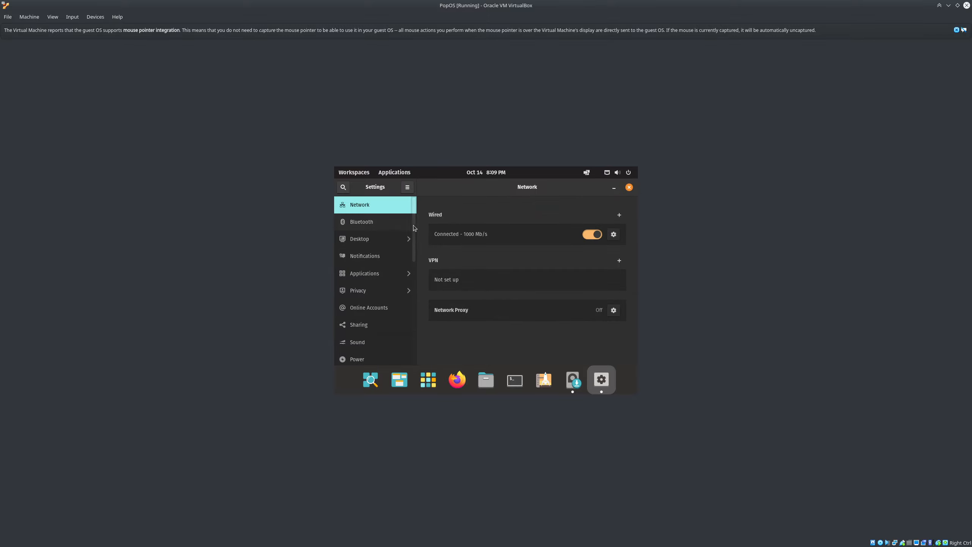
In Displays, set and keep 1920 × 1080 (16:9), dismiss the VirtualBox notice, and close Settings
{"action": "scroll", "coordinate": [416, 253], "scroll_direction": "down", "scroll_amount": 3}
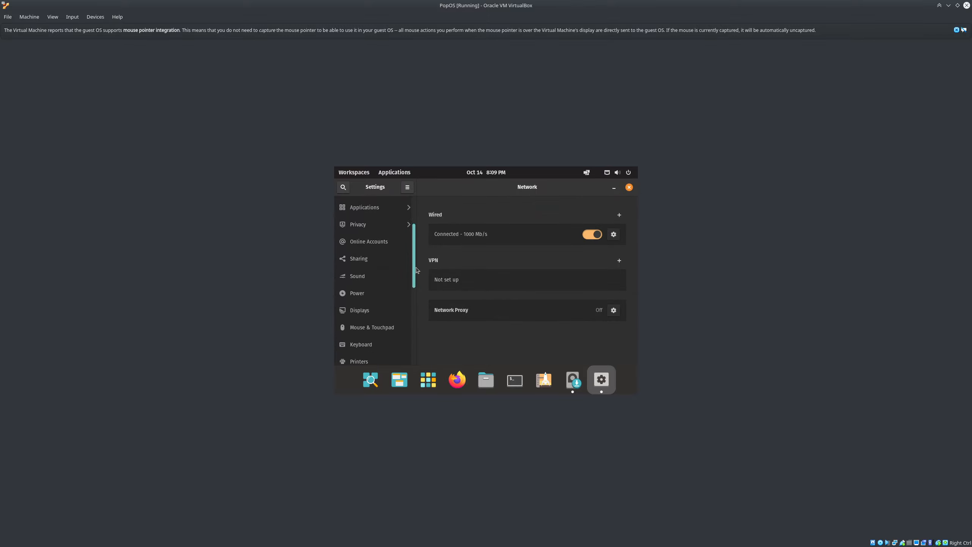
{"action": "scroll", "coordinate": [417, 270], "scroll_direction": "down", "scroll_amount": 2}
{"action": "left_click", "coordinate": [376, 284]}
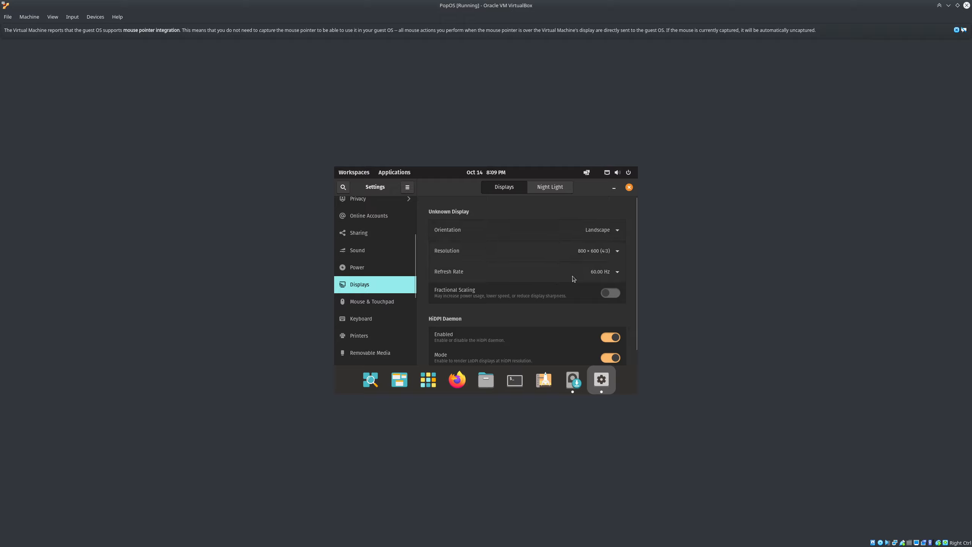
{"action": "left_click", "coordinate": [598, 251]}
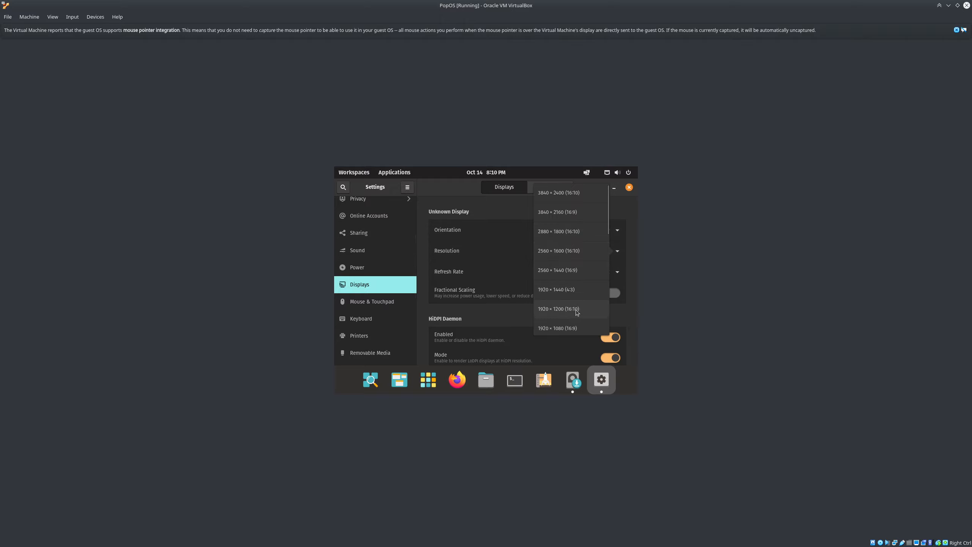
{"action": "left_click", "coordinate": [571, 329]}
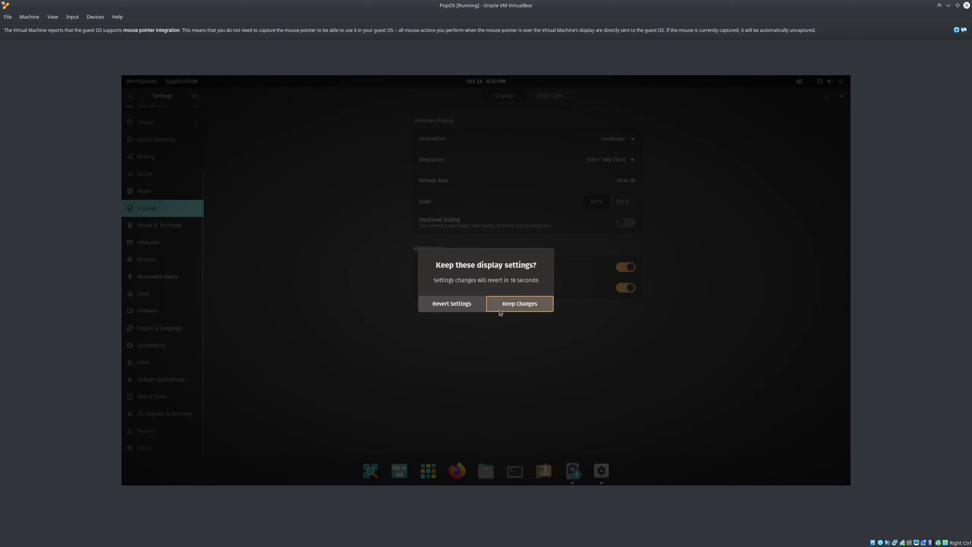
{"action": "left_click", "coordinate": [508, 305]}
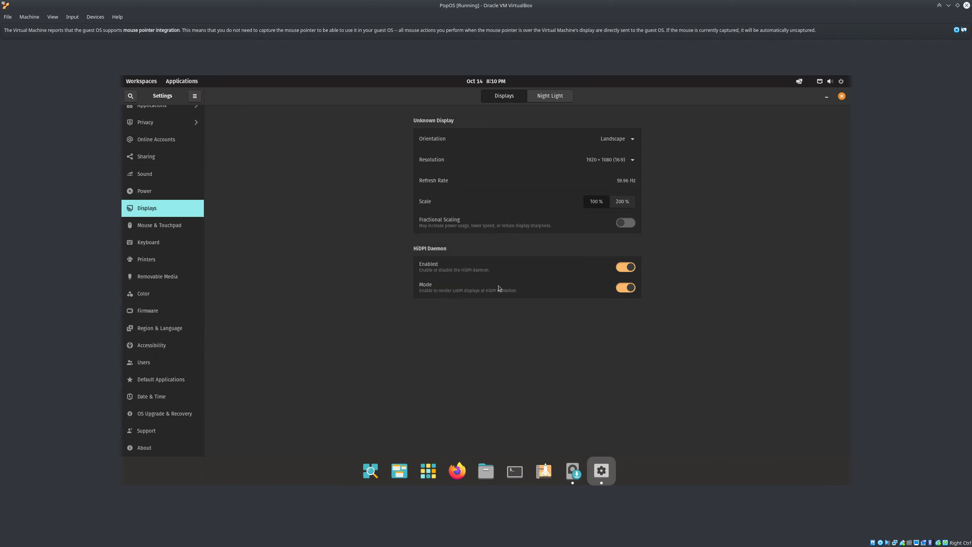
{"action": "left_click", "coordinate": [956, 30]}
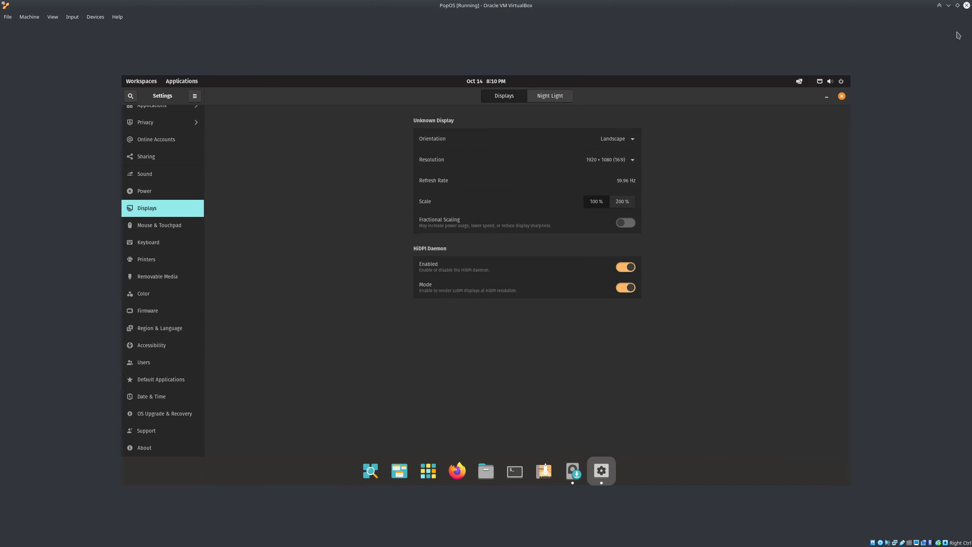
{"action": "left_click", "coordinate": [842, 97]}
Drag the Install Pop!_OS language window to the centre of the desktop
{"action": "left_click_drag", "start_coordinate": [343, 110], "coordinate": [599, 139]}
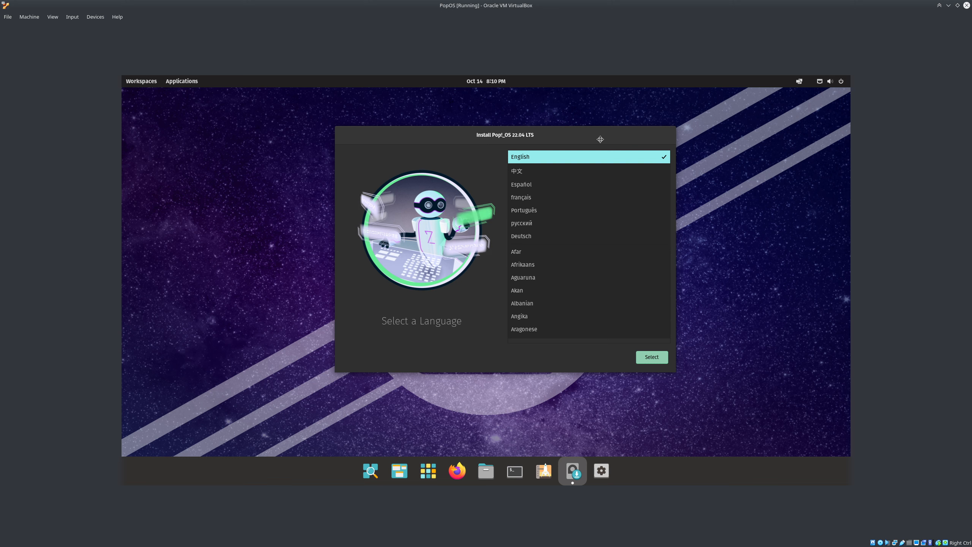
{"action": "left_click_drag", "start_coordinate": [600, 139], "coordinate": [600, 140]}
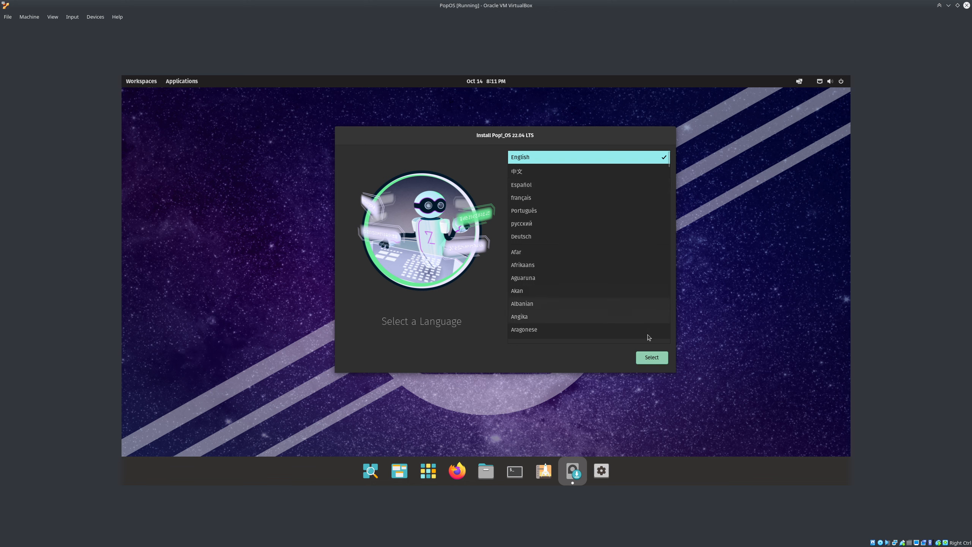
Choose English with the Australia region as the installer language
{"action": "left_click", "coordinate": [657, 358]}
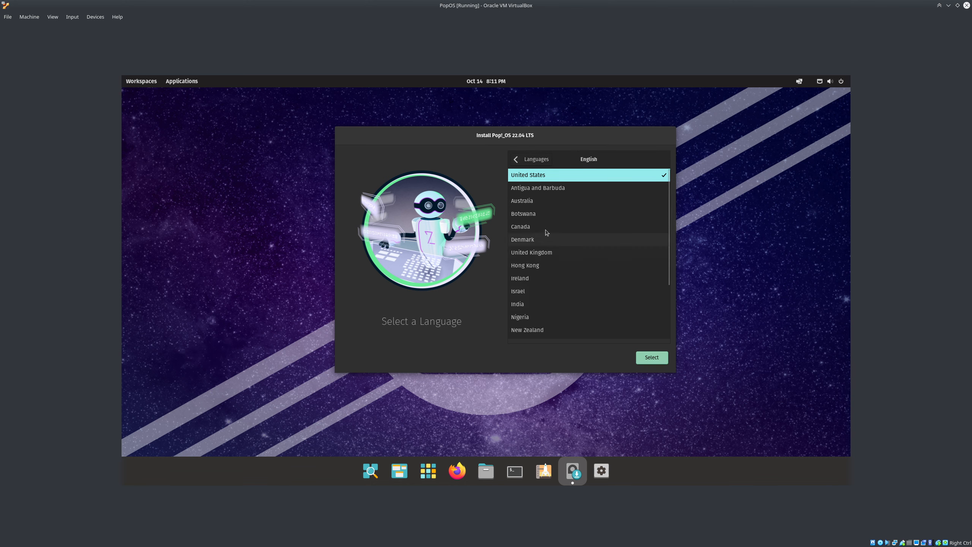
{"action": "left_click", "coordinate": [545, 203]}
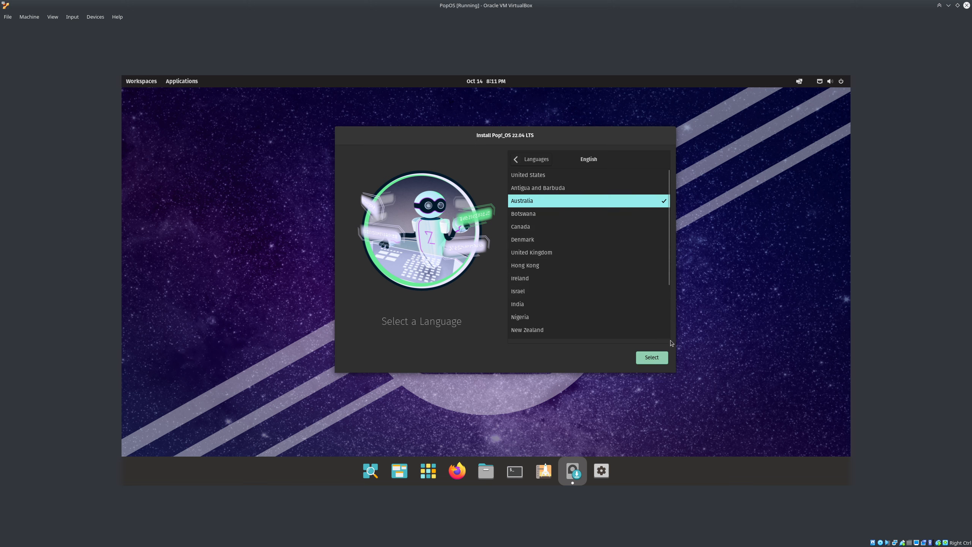
{"action": "left_click", "coordinate": [652, 358]}
Test and accept the English (Australian) keyboard layout, then launch Firefox
{"action": "left_click", "coordinate": [621, 336]}
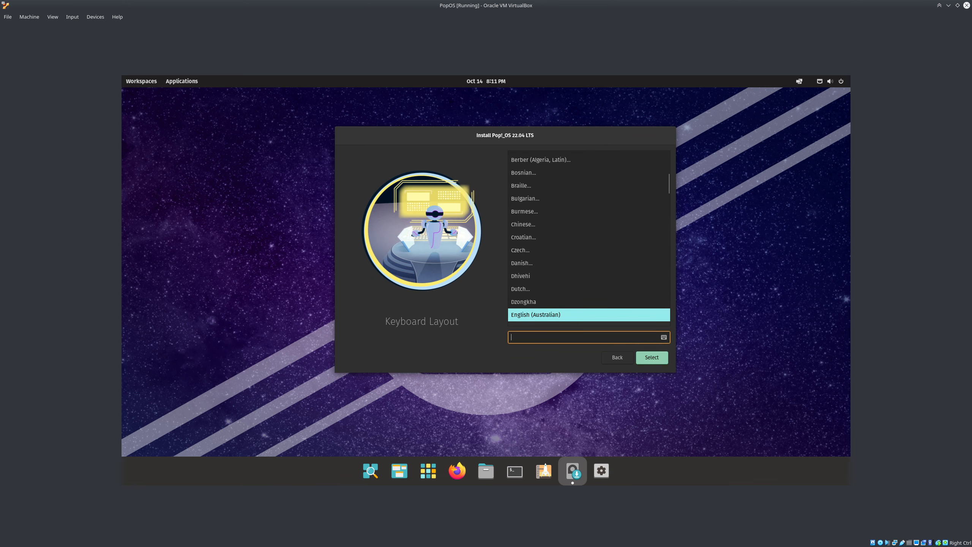
{"action": "type", "text": "sdfdsfsd@;',./"}
{"action": "left_click", "coordinate": [660, 352]}
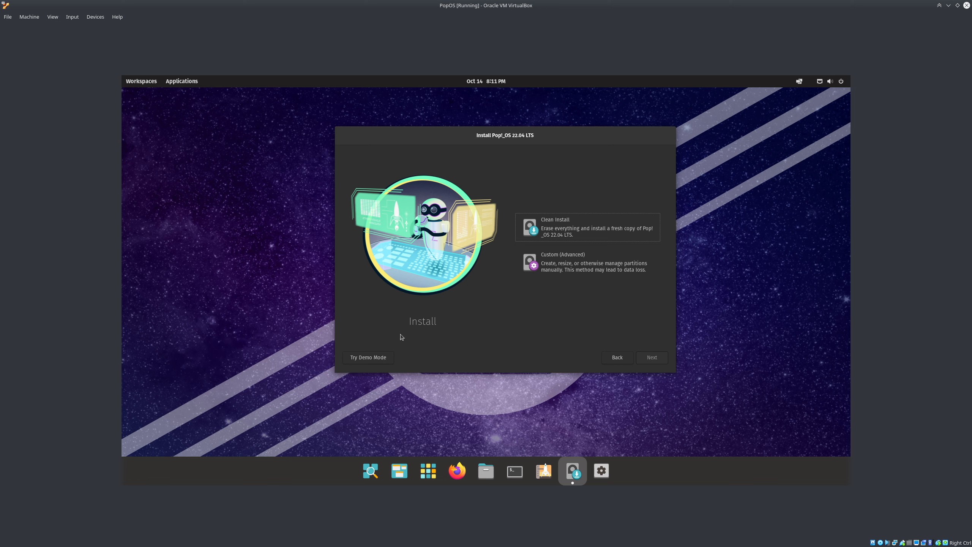
{"action": "left_click", "coordinate": [456, 470]}
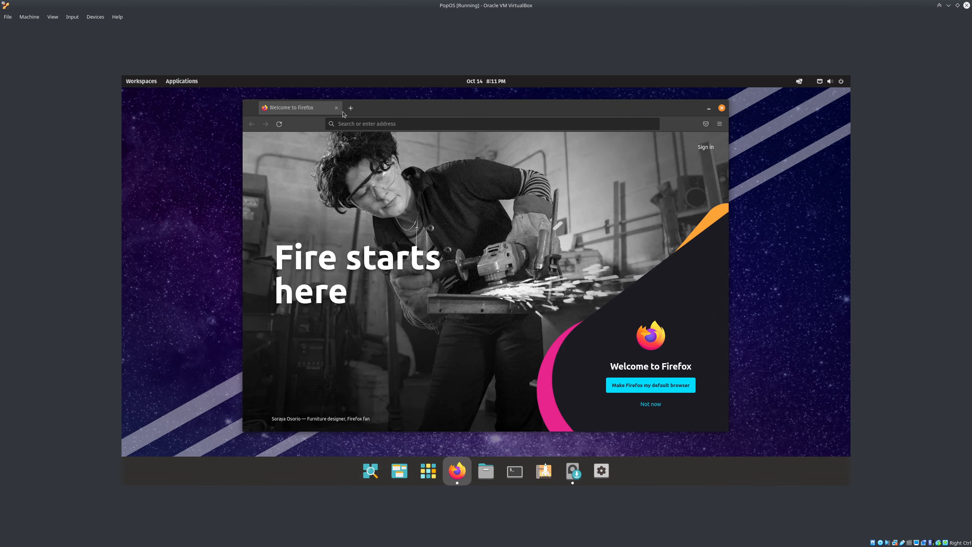
Load google.com in Firefox
{"action": "left_click", "coordinate": [356, 124]}
{"action": "type", "text": "google"}
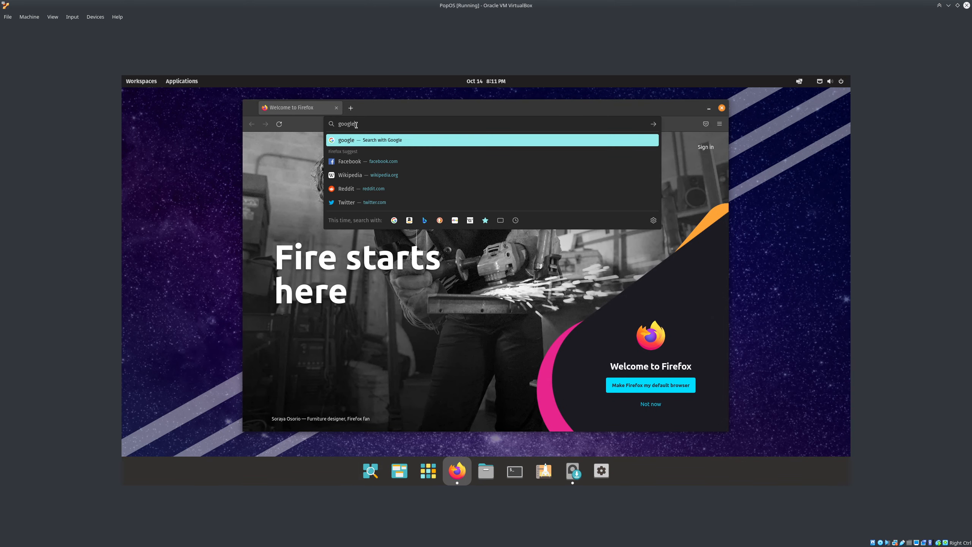
{"action": "type", "text": ".com"}
{"action": "key", "text": "Return"}
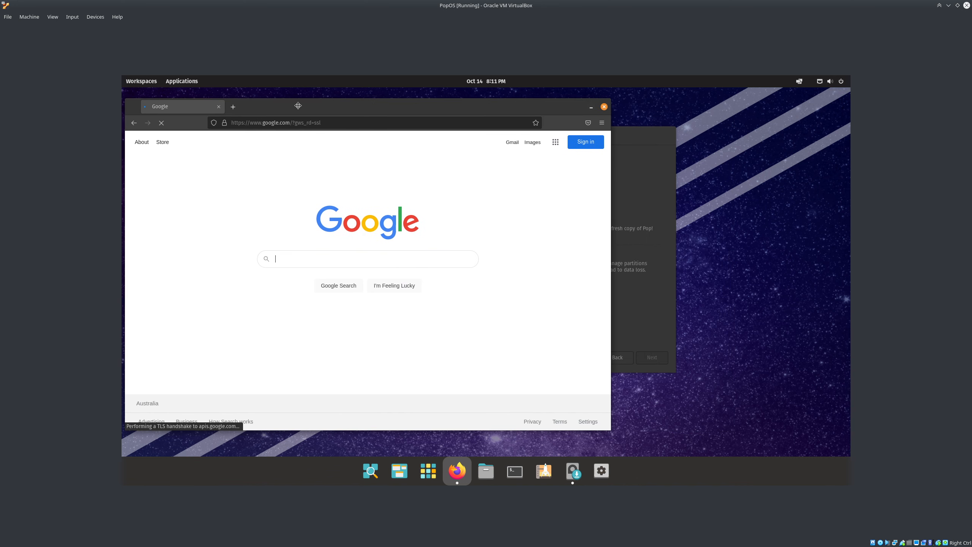
Bring the installer window to the front, move it down-right, and open then close Applications
{"action": "left_click", "coordinate": [641, 140]}
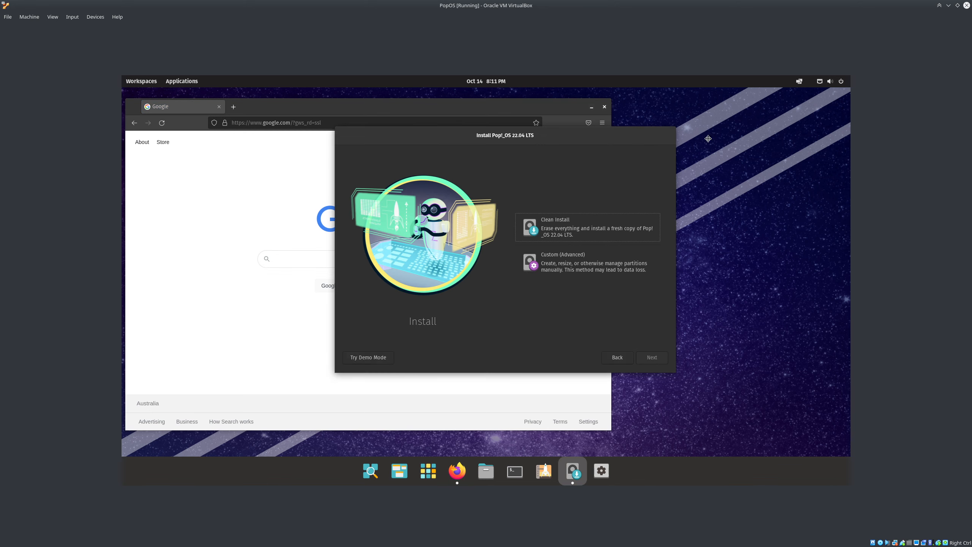
{"action": "left_click_drag", "start_coordinate": [640, 139], "coordinate": [794, 180]}
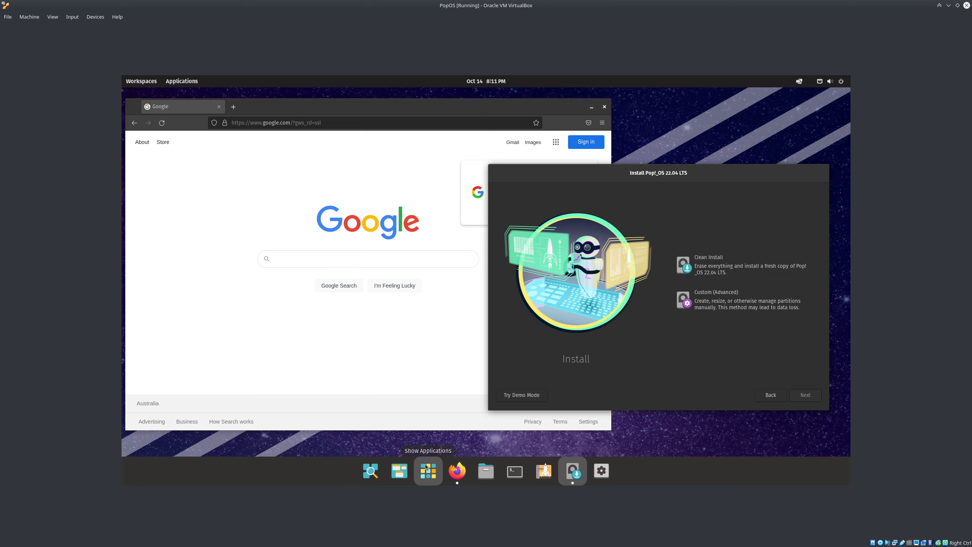
{"action": "key", "text": "super+a"}
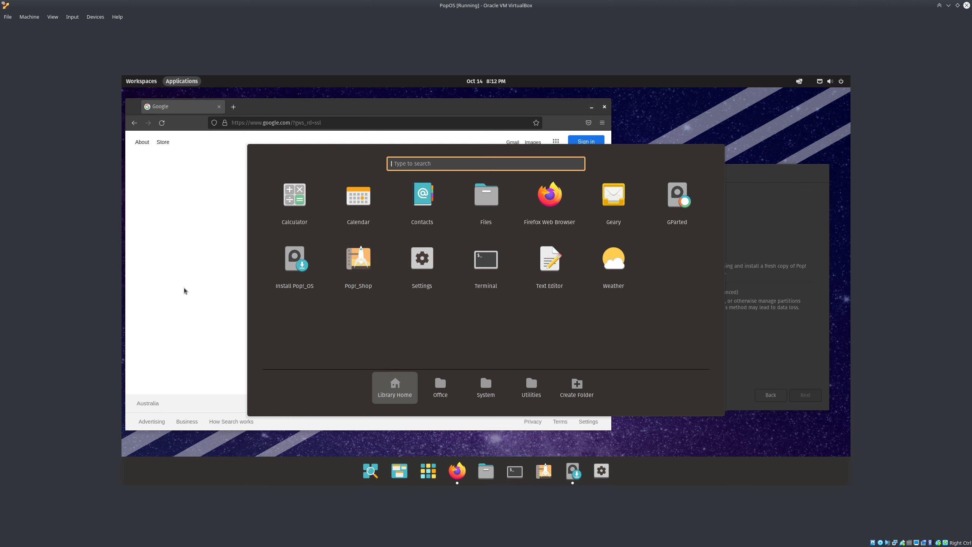
{"action": "key", "text": "Escape"}
Move the installer left, choose Clean Install, and select the ATA VBOX HARDDISK as target
{"action": "left_click_drag", "start_coordinate": [670, 178], "coordinate": [539, 173]}
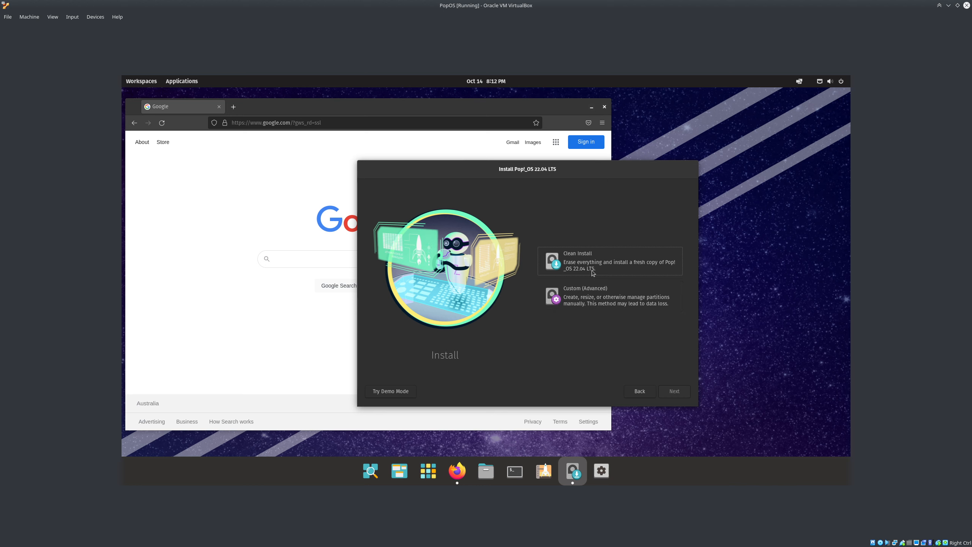
{"action": "left_click", "coordinate": [612, 265]}
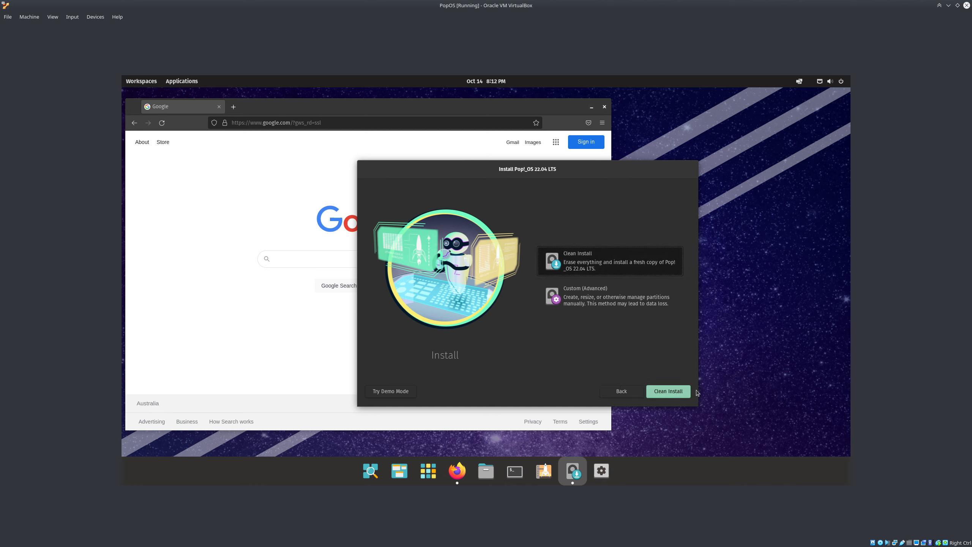
{"action": "left_click", "coordinate": [675, 391]}
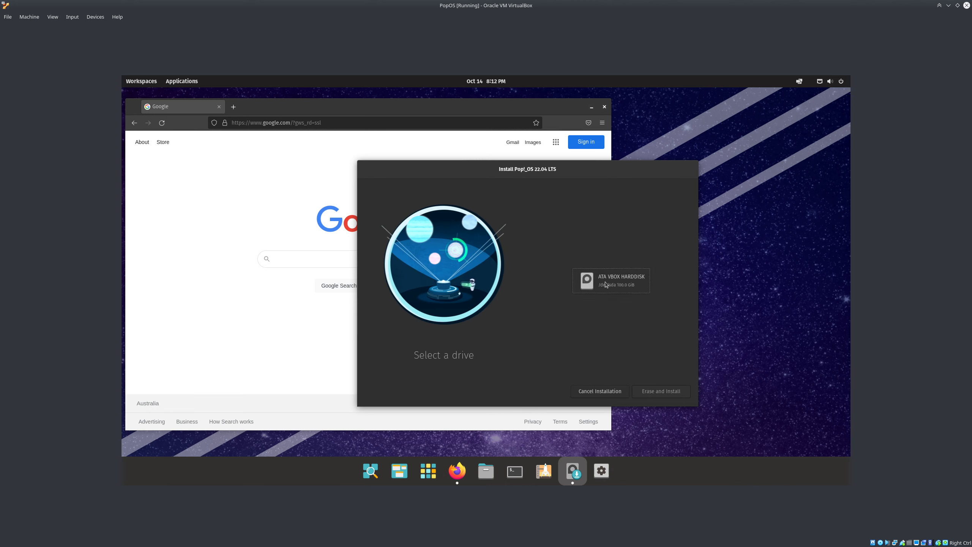
{"action": "left_click", "coordinate": [605, 284]}
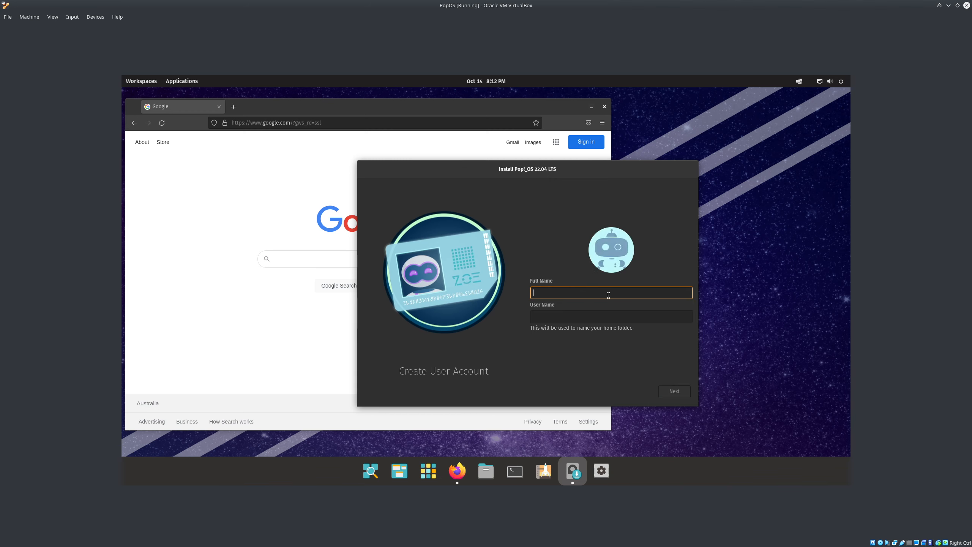
Enter the account's full name, then set and confirm the user password
{"action": "type", "text": "Angry84"}
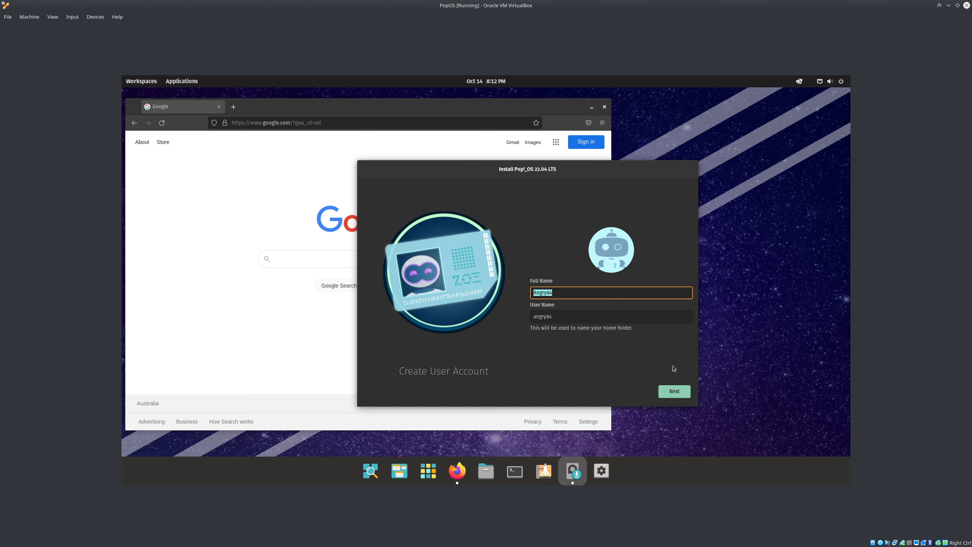
{"action": "left_click", "coordinate": [679, 393]}
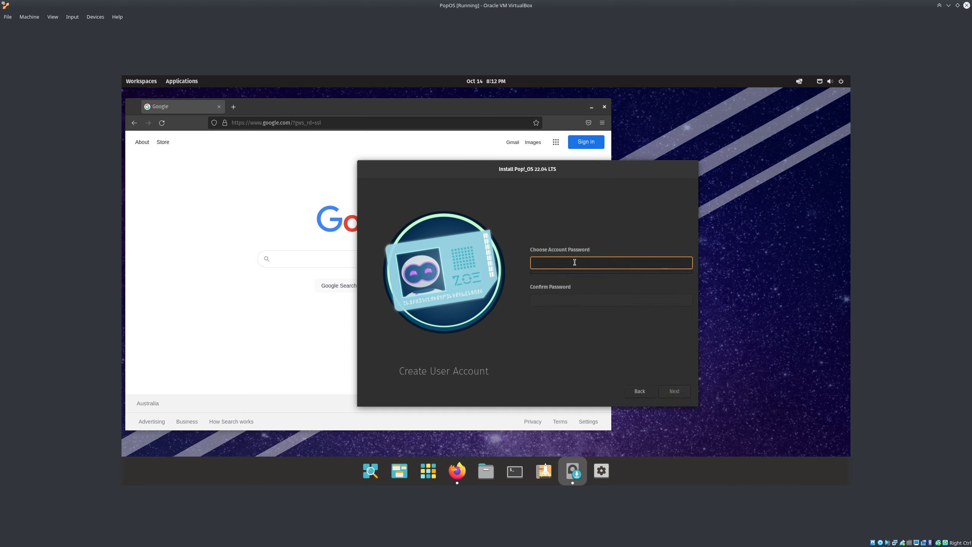
{"action": "type", "text": "•••"}
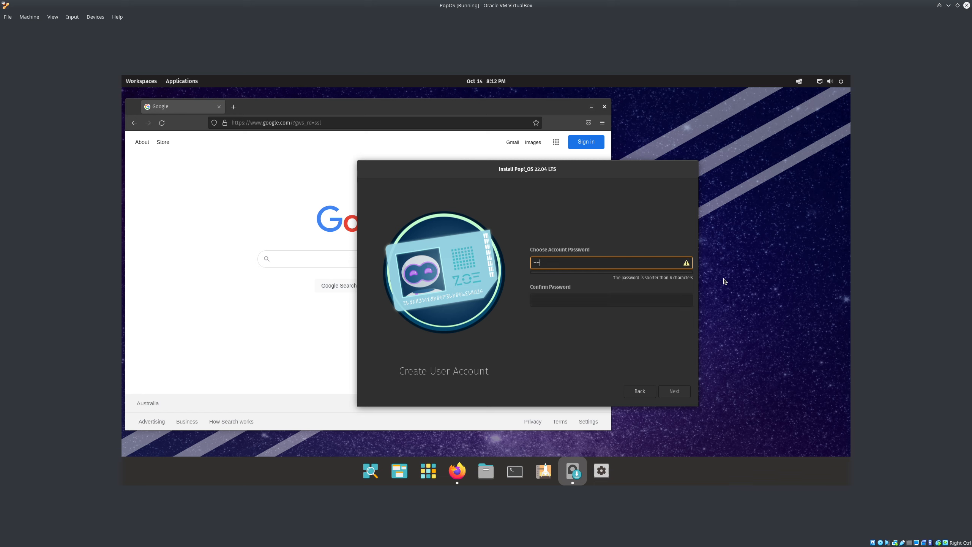
{"action": "left_click", "coordinate": [724, 281]}
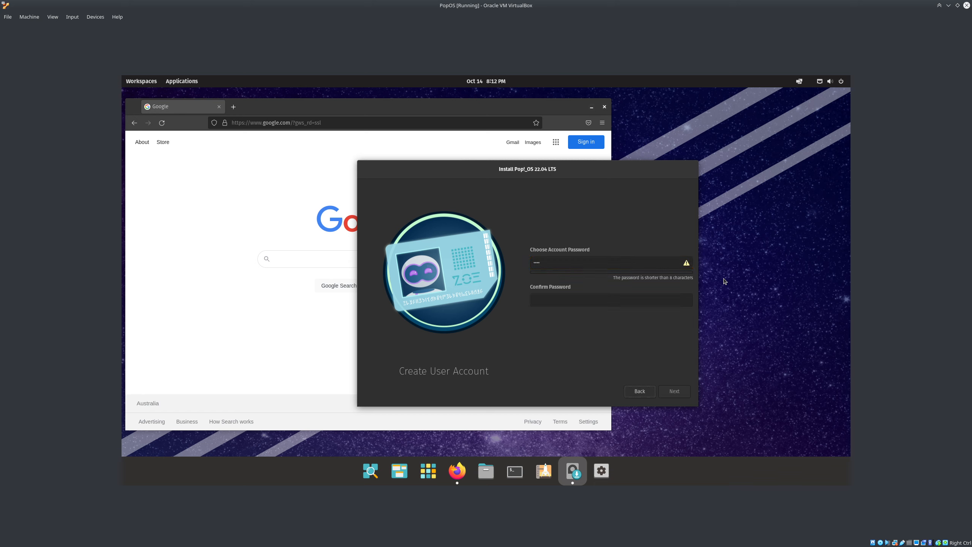
{"action": "left_click", "coordinate": [650, 297]}
{"action": "type", "text": "••••"}
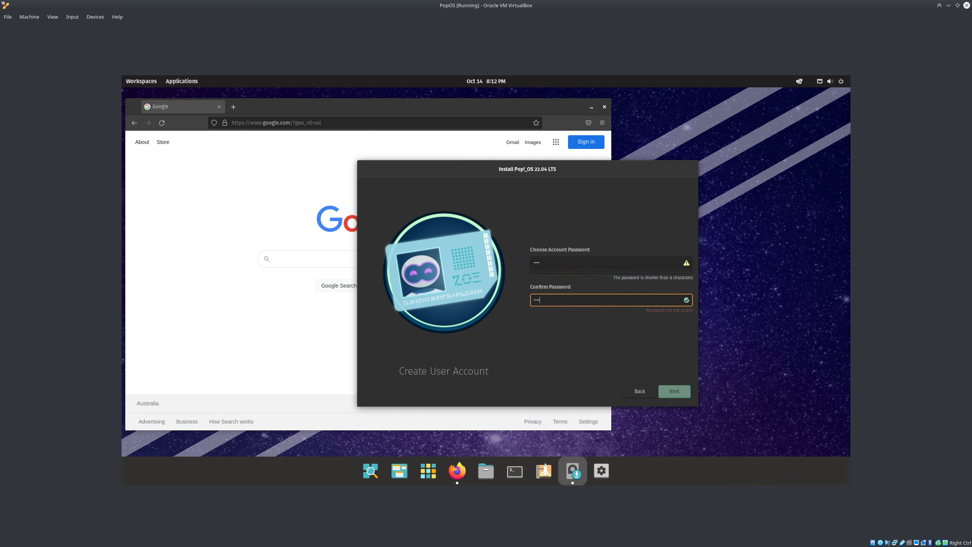
{"action": "left_click", "coordinate": [681, 391]}
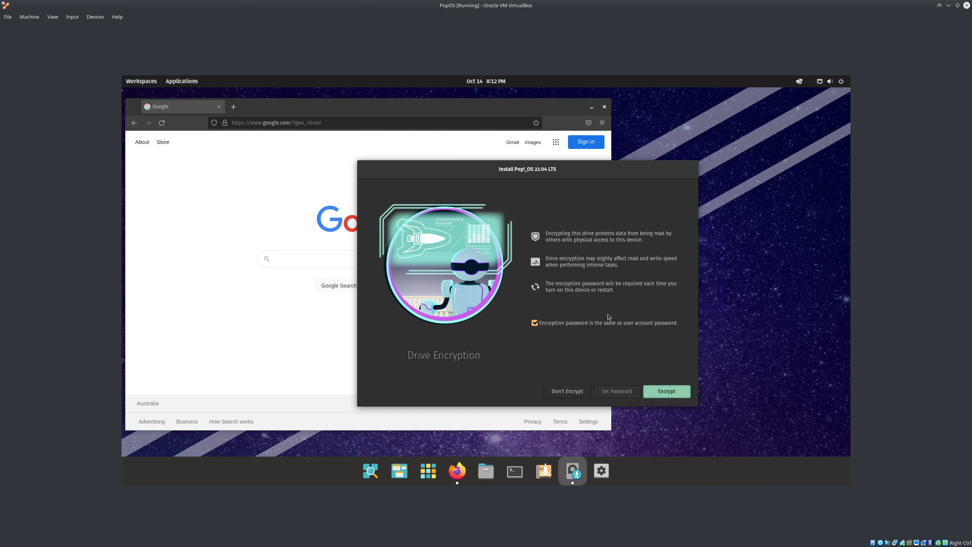
Encrypt the drive with the account password and start the installation
{"action": "left_click", "coordinate": [658, 392]}
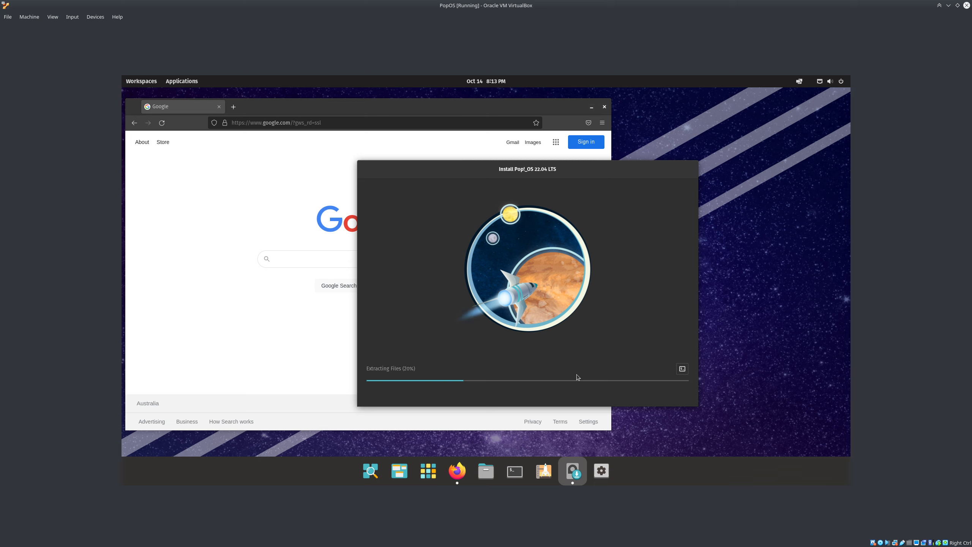
Show the installation log and scroll through it until the install completes
{"action": "left_click", "coordinate": [682, 369]}
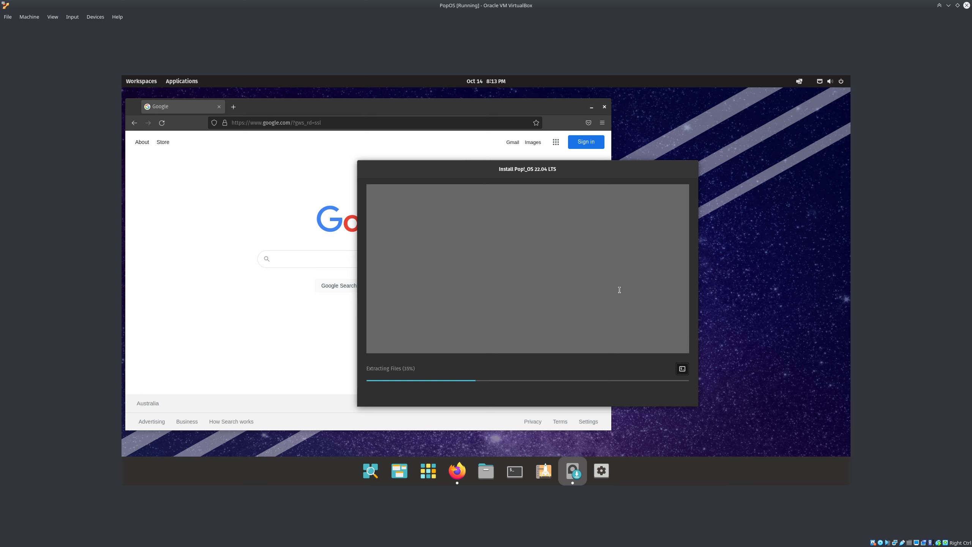
{"action": "left_click_drag", "start_coordinate": [624, 284], "coordinate": [623, 269]}
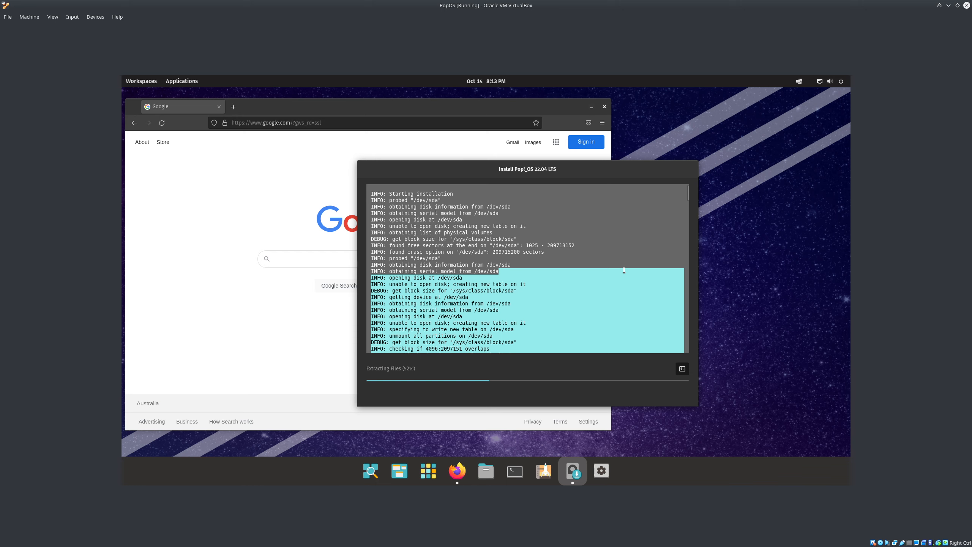
{"action": "left_click", "coordinate": [601, 310]}
{"action": "scroll", "coordinate": [603, 323], "scroll_direction": "down", "scroll_amount": 1}
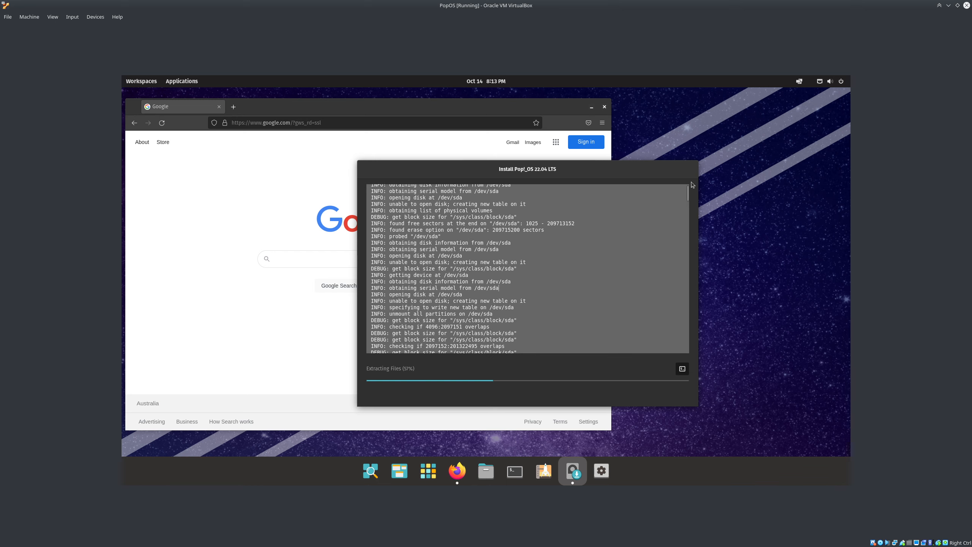
{"action": "left_click_drag", "start_coordinate": [688, 200], "coordinate": [686, 345]}
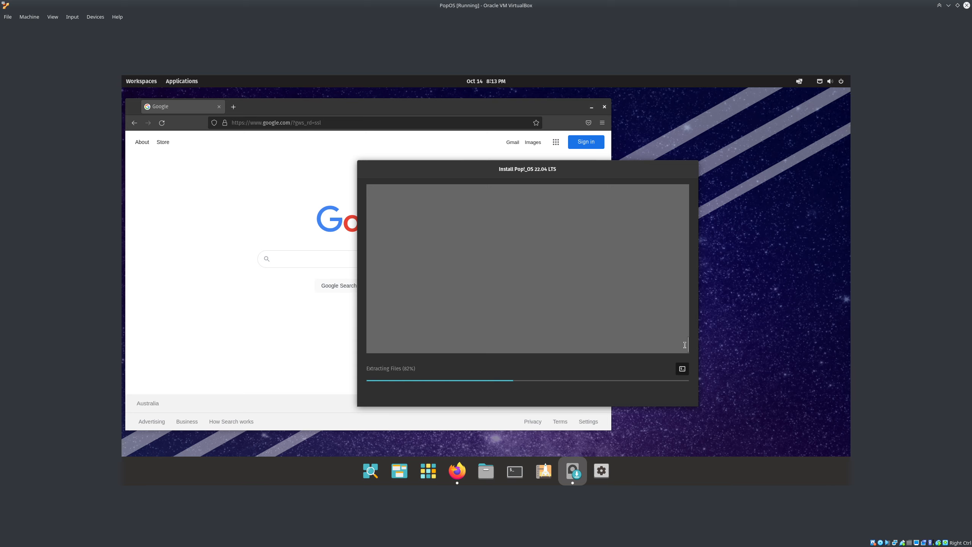
{"action": "left_click_drag", "start_coordinate": [687, 342], "coordinate": [691, 264]}
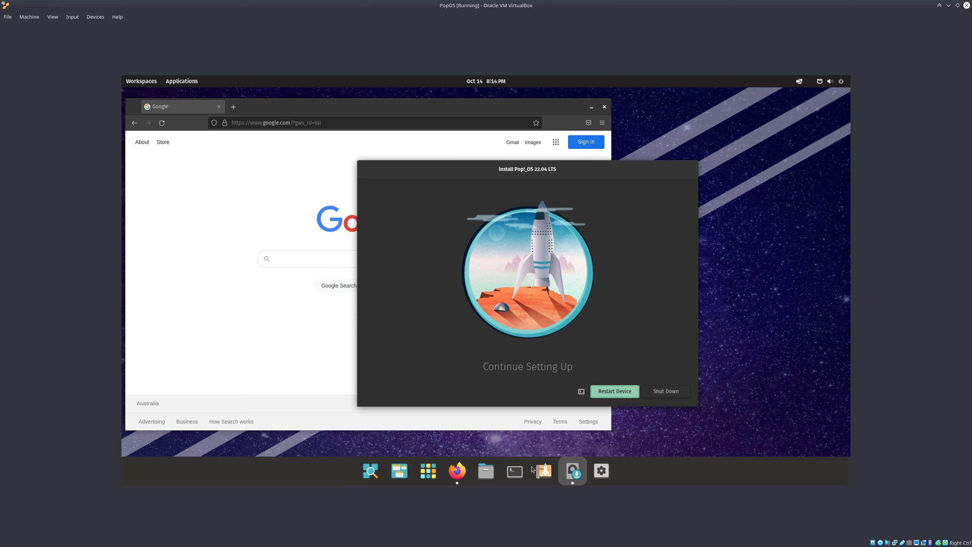
Run dmesg in a new Terminal, which is refused with Operation not permitted
{"action": "left_click", "coordinate": [514, 471]}
{"action": "type", "text": "dmesg"}
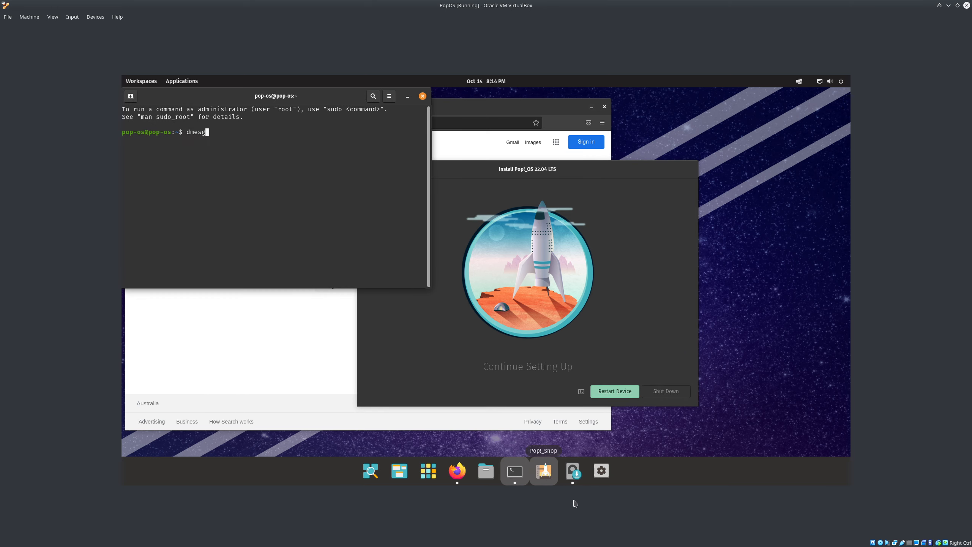
{"action": "key", "text": "Return"}
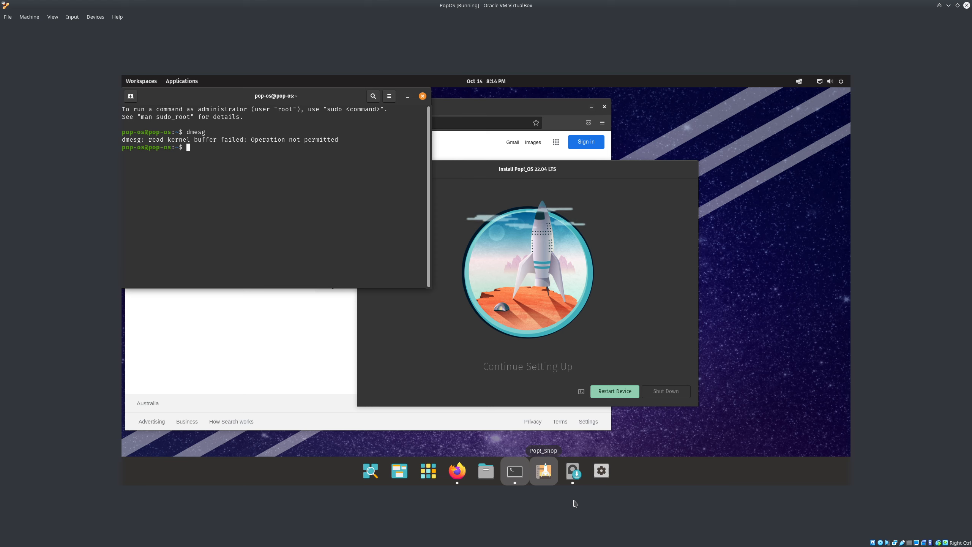
Close the Terminal with exit and restart the device from the installer
{"action": "key", "text": "Up"}
{"action": "key", "text": "Home"}
{"action": "key", "text": "ctrl+k"}
{"action": "type", "text": "exit"}
{"action": "key", "text": "Return"}
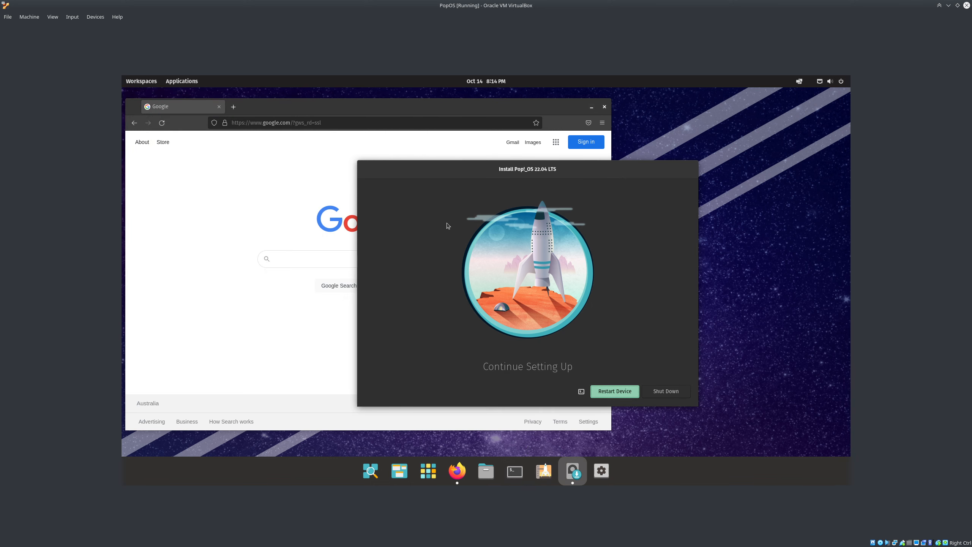
{"action": "left_click", "coordinate": [624, 391]}
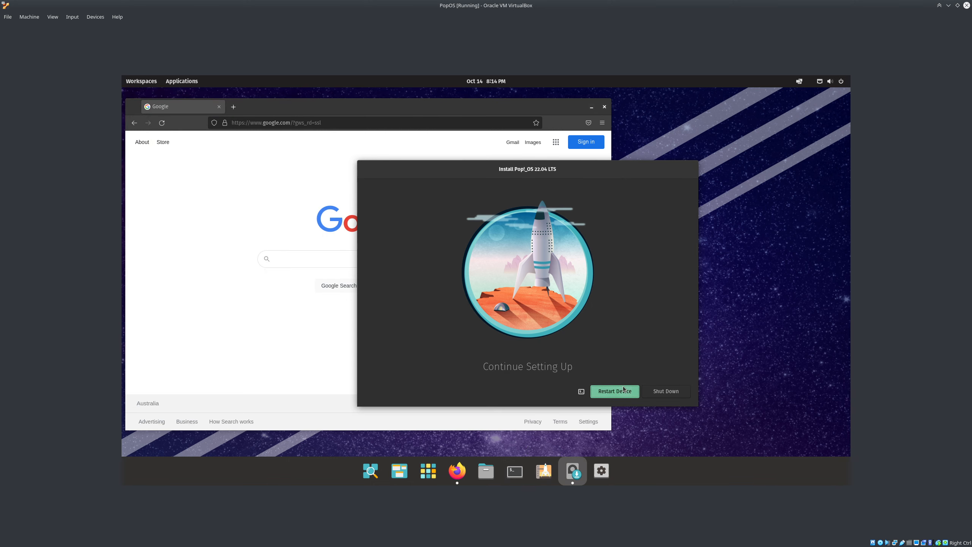
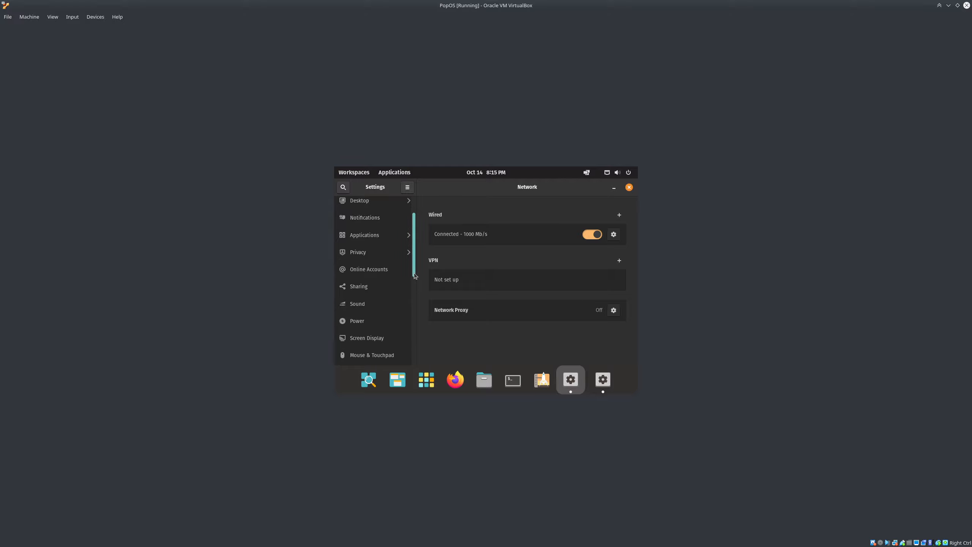
Set the display resolution to 1920 × 1080 (16:9), apply it and keep the change
{"action": "left_click", "coordinate": [388, 282]}
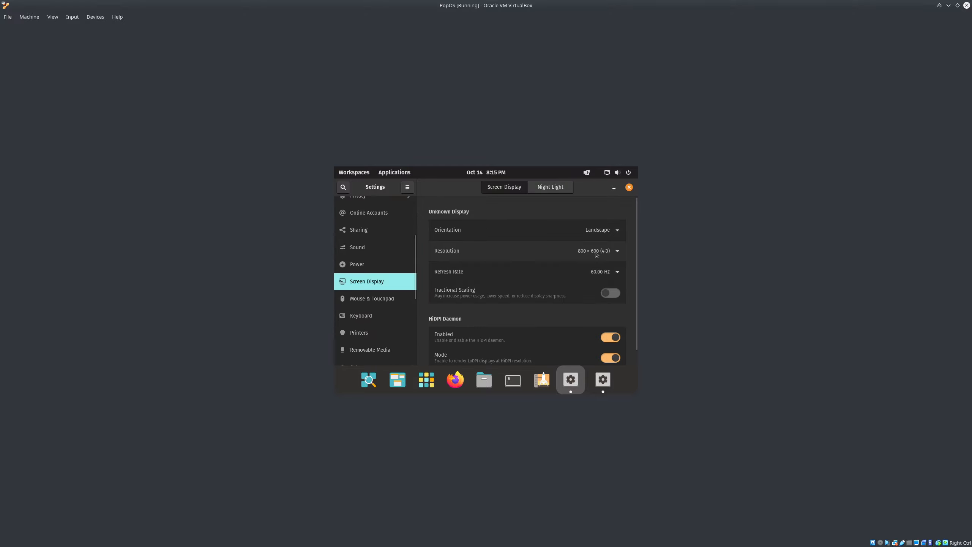
{"action": "left_click", "coordinate": [610, 254]}
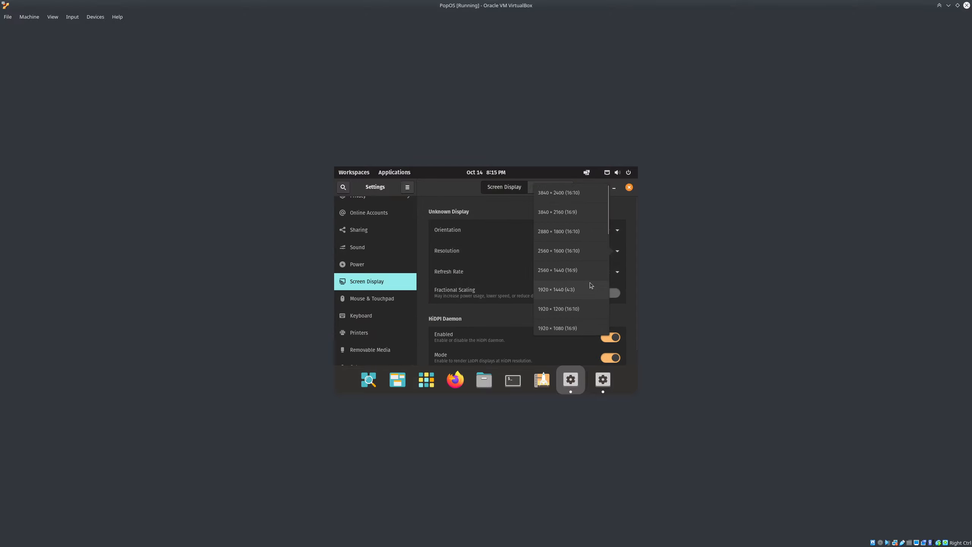
{"action": "left_click", "coordinate": [567, 327]}
{"action": "left_click", "coordinate": [622, 192]}
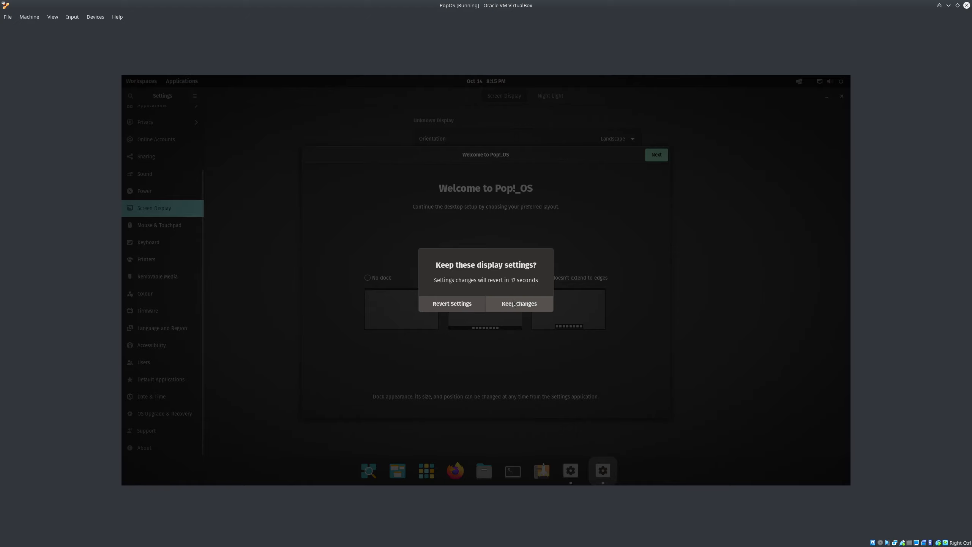
{"action": "left_click", "coordinate": [514, 303]}
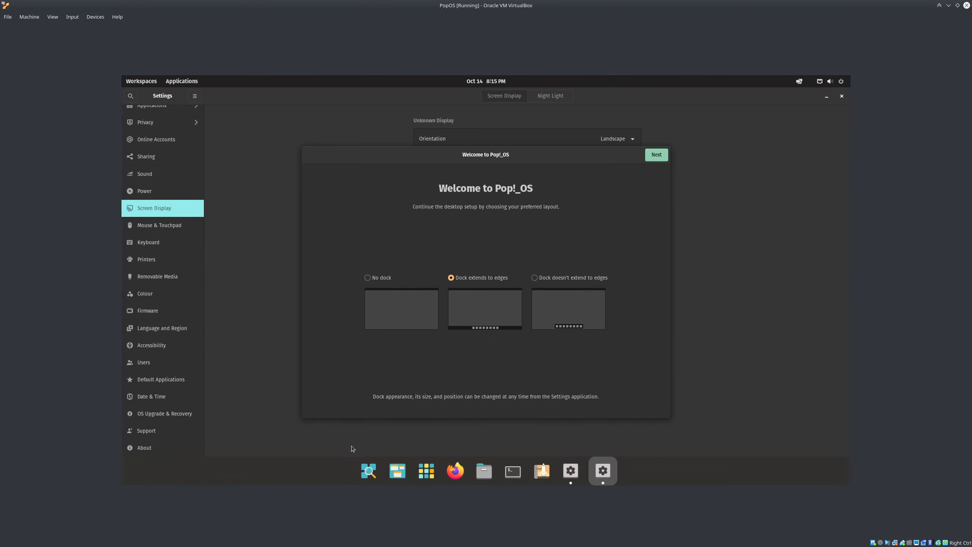
Choose the dock that doesn't extend to edges and close the Settings window
{"action": "left_click", "coordinate": [535, 278]}
{"action": "left_click", "coordinate": [384, 279]}
{"action": "left_click", "coordinate": [473, 278]}
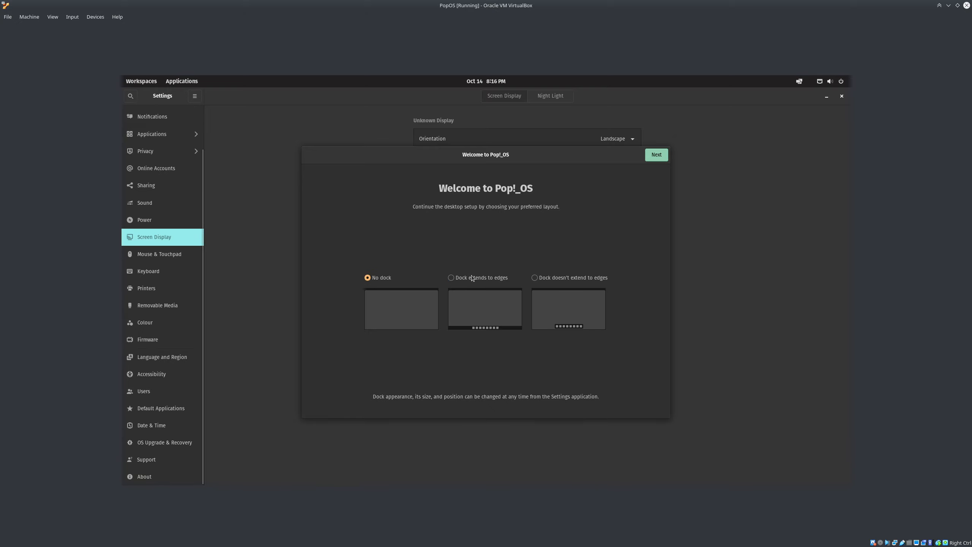
{"action": "left_click", "coordinate": [576, 278]}
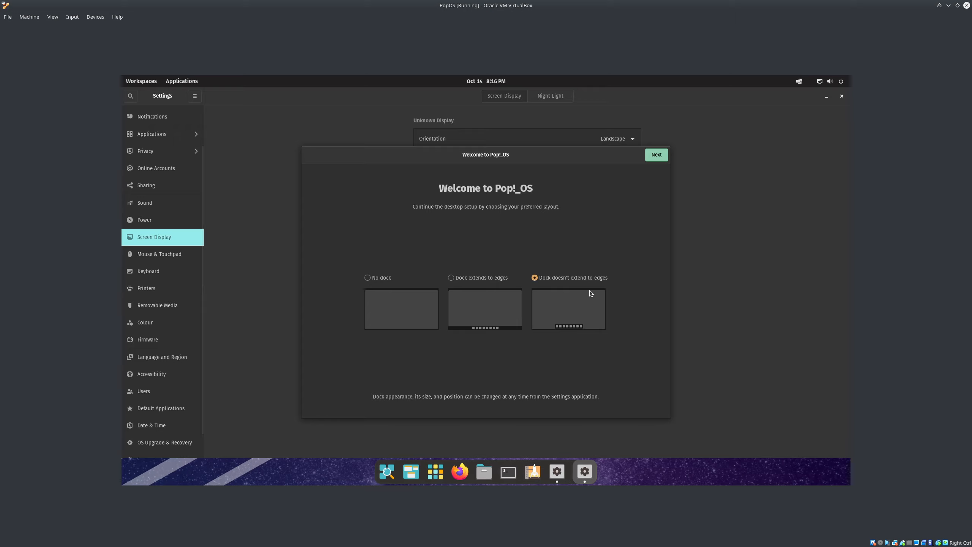
{"action": "left_click", "coordinate": [657, 158]}
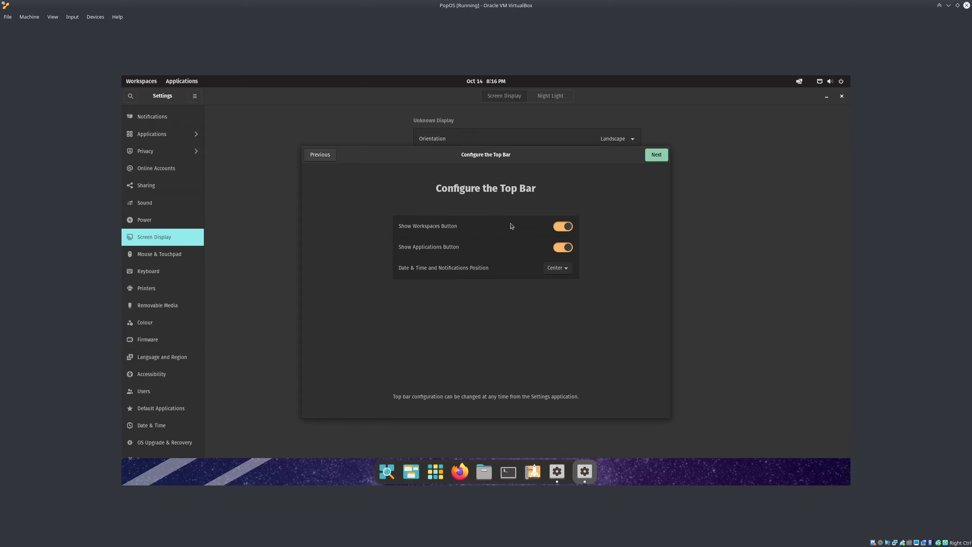
{"action": "left_click", "coordinate": [841, 97]}
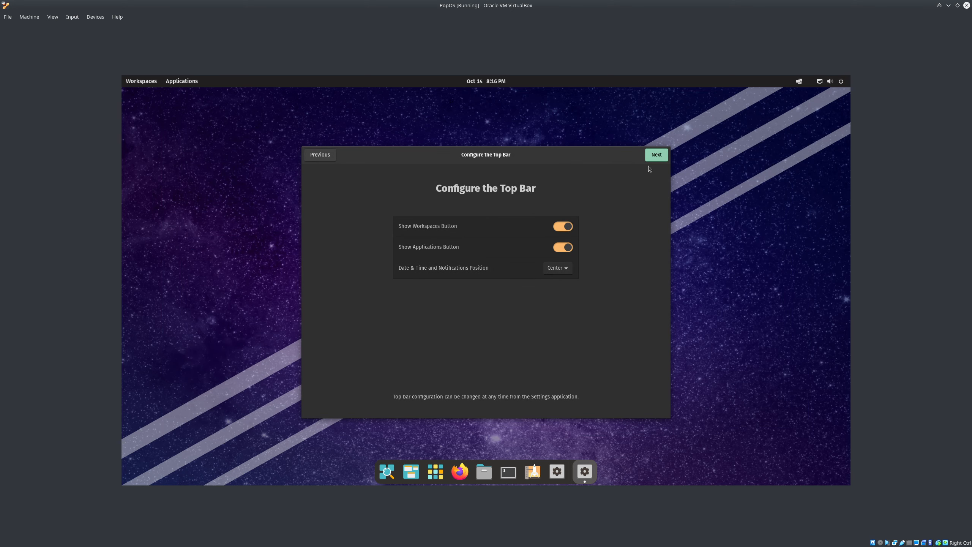
Advance through the launcher, gestures, appearance and privacy pages, keeping the dark appearance
{"action": "left_click", "coordinate": [662, 154]}
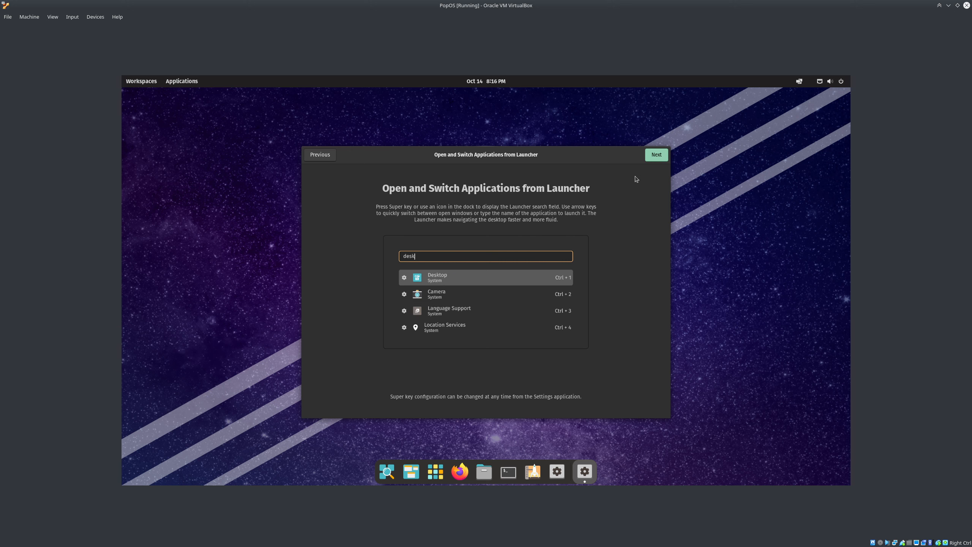
{"action": "left_click", "coordinate": [655, 155]}
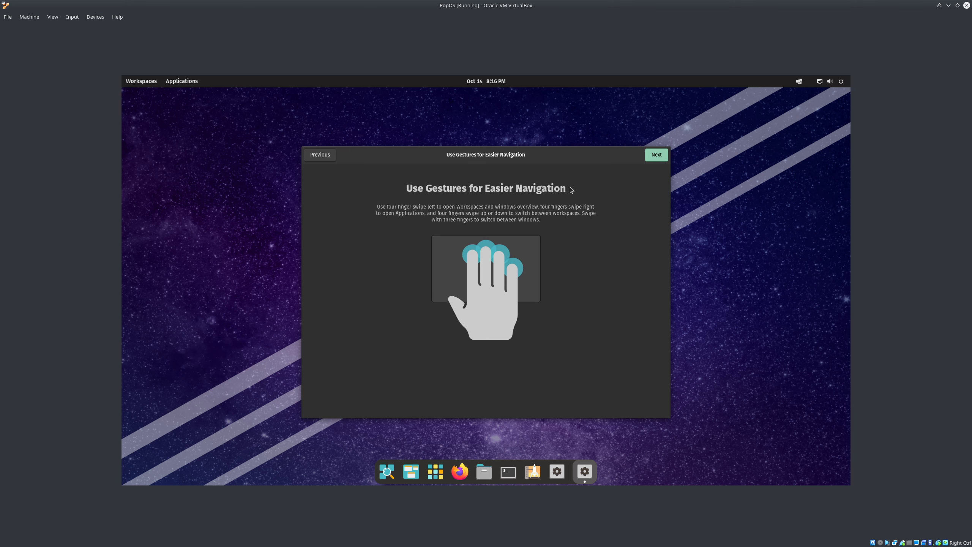
{"action": "left_click", "coordinate": [661, 157]}
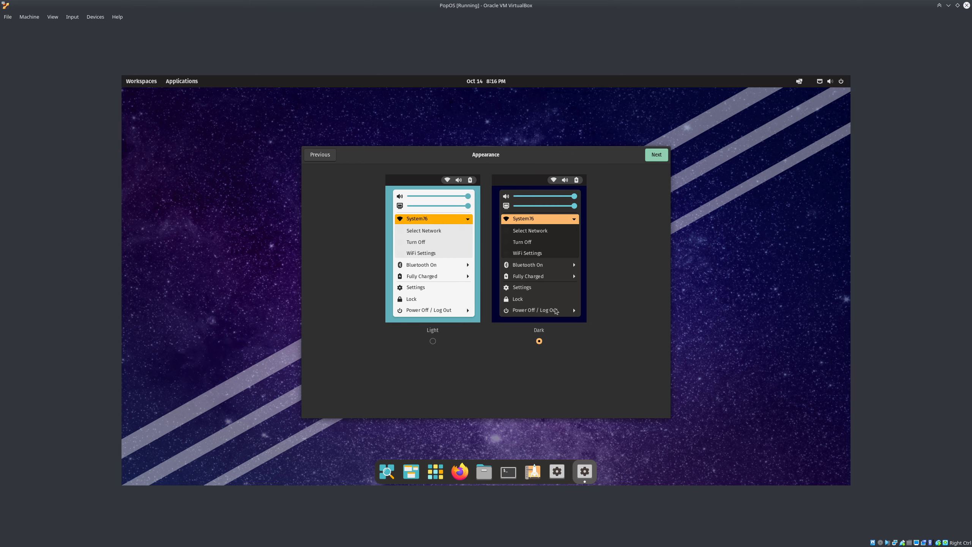
{"action": "left_click", "coordinate": [655, 156]}
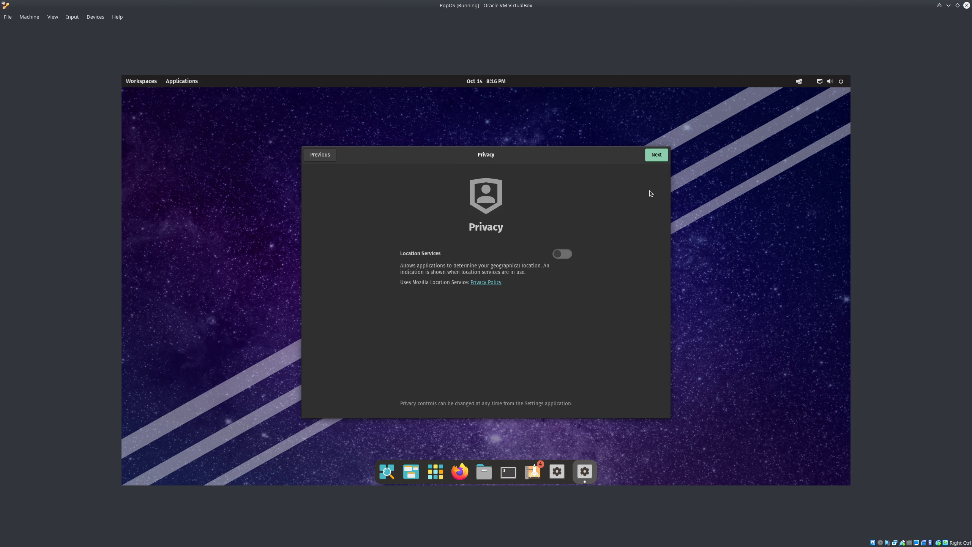
{"action": "left_click", "coordinate": [654, 154]}
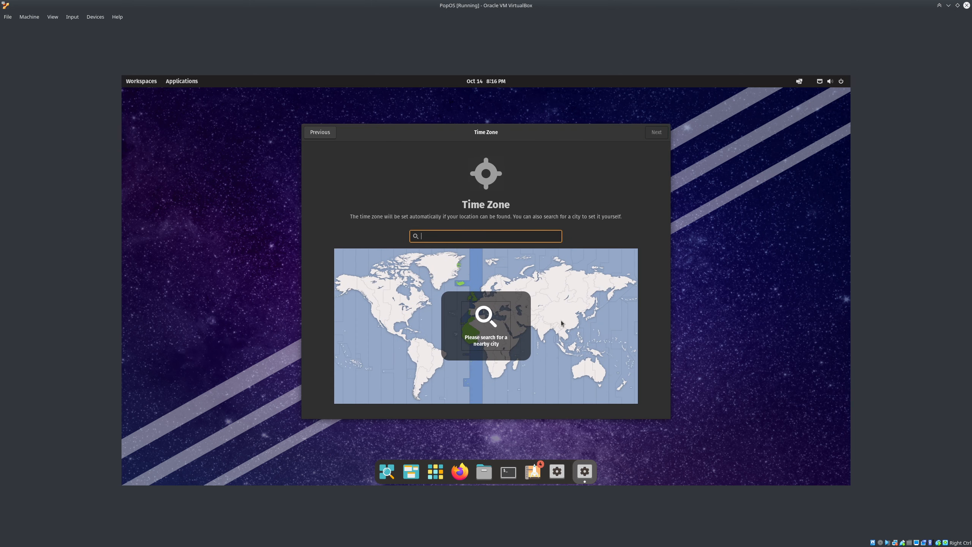
Set the time zone to Darwin, Australia, skip online accounts and finish setup
{"action": "left_click", "coordinate": [590, 365]}
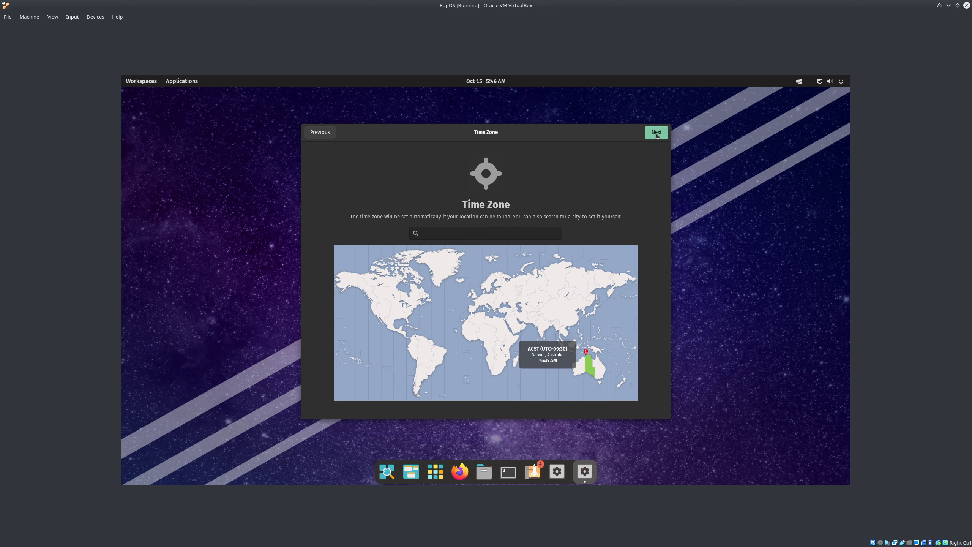
{"action": "left_click", "coordinate": [656, 132]}
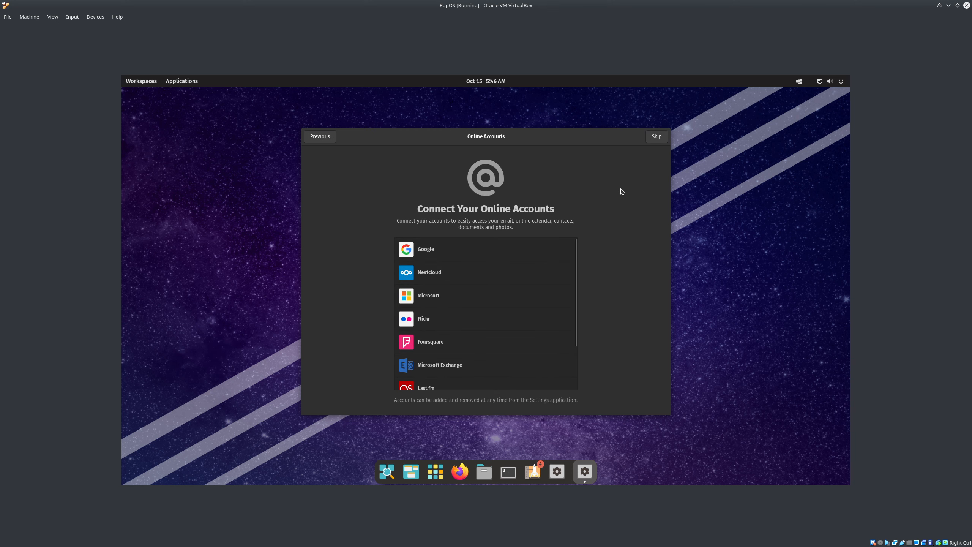
{"action": "scroll", "coordinate": [574, 304], "scroll_direction": "down", "scroll_amount": 3}
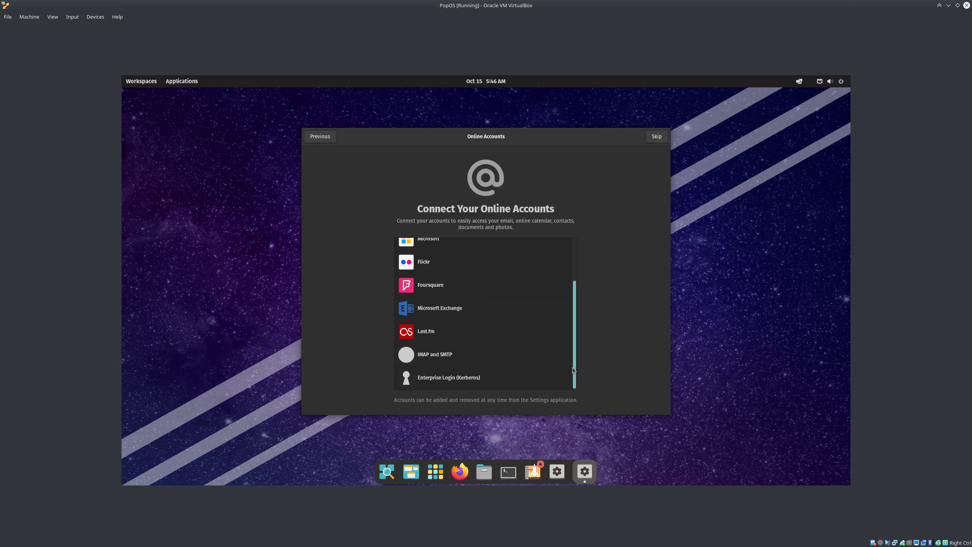
{"action": "left_click", "coordinate": [655, 137]}
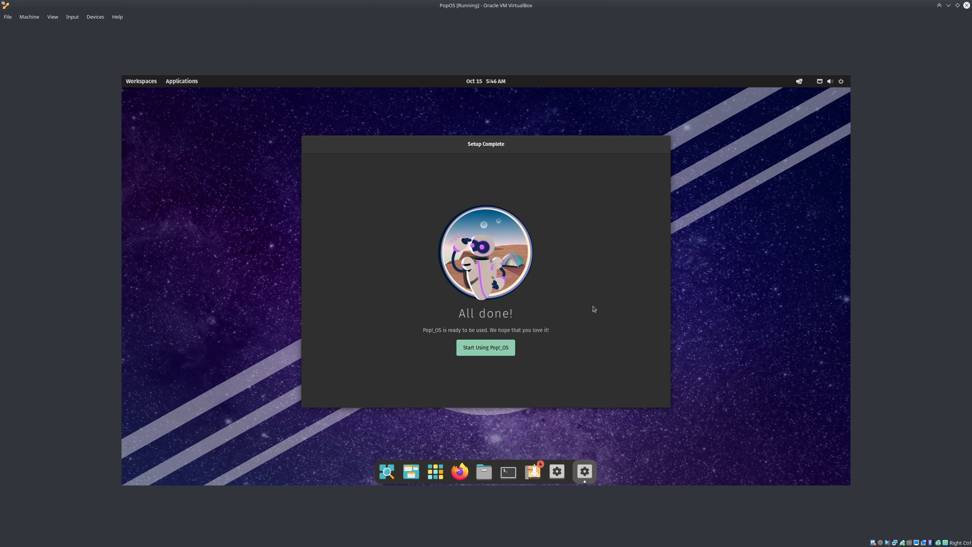
{"action": "left_click", "coordinate": [486, 347]}
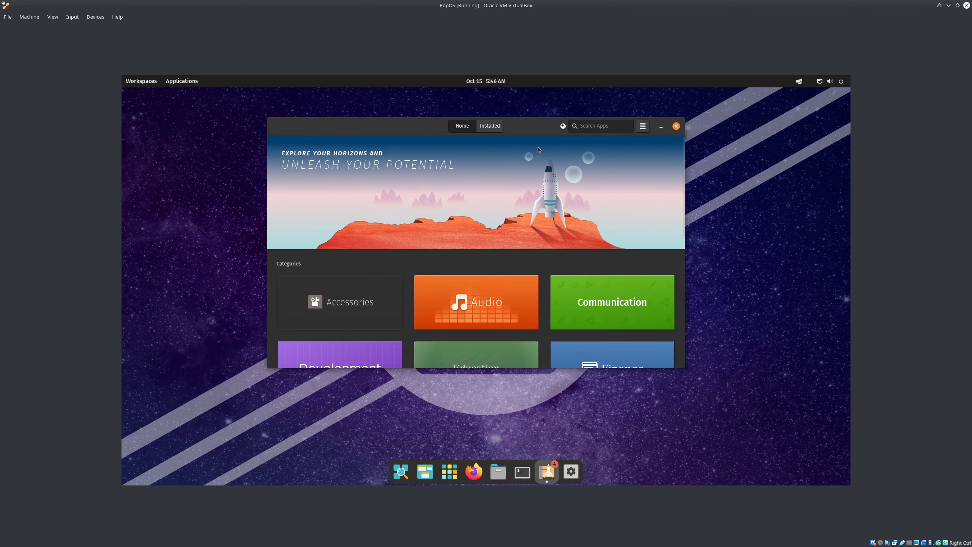
Enlarge the Pop!_Shop window, move it up and right, and launch Firefox
{"action": "left_click_drag", "start_coordinate": [685, 369], "coordinate": [819, 454]}
{"action": "left_click_drag", "start_coordinate": [647, 133], "coordinate": [672, 112]}
{"action": "left_click", "coordinate": [474, 471]}
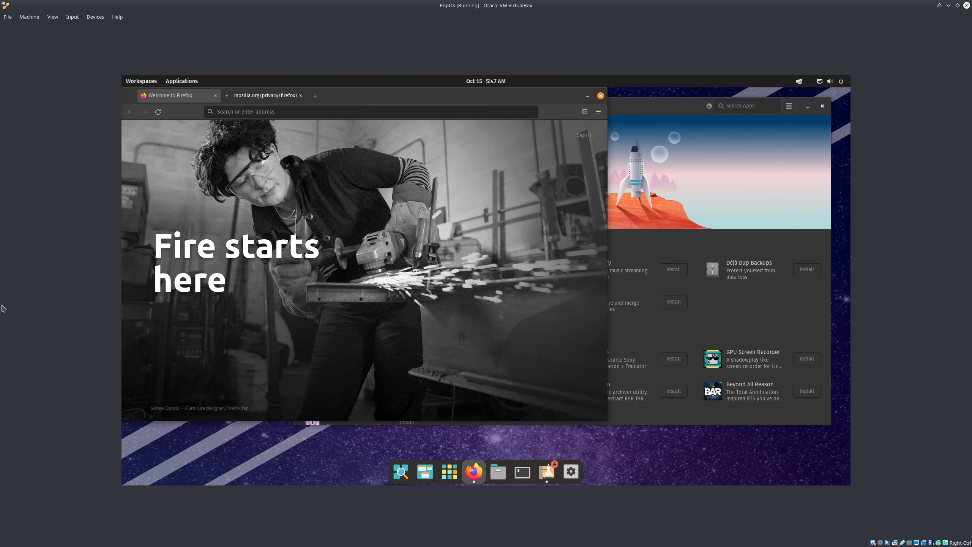
Close the Welcome to Firefox tab and load google.com
{"action": "middle_click", "coordinate": [173, 95]}
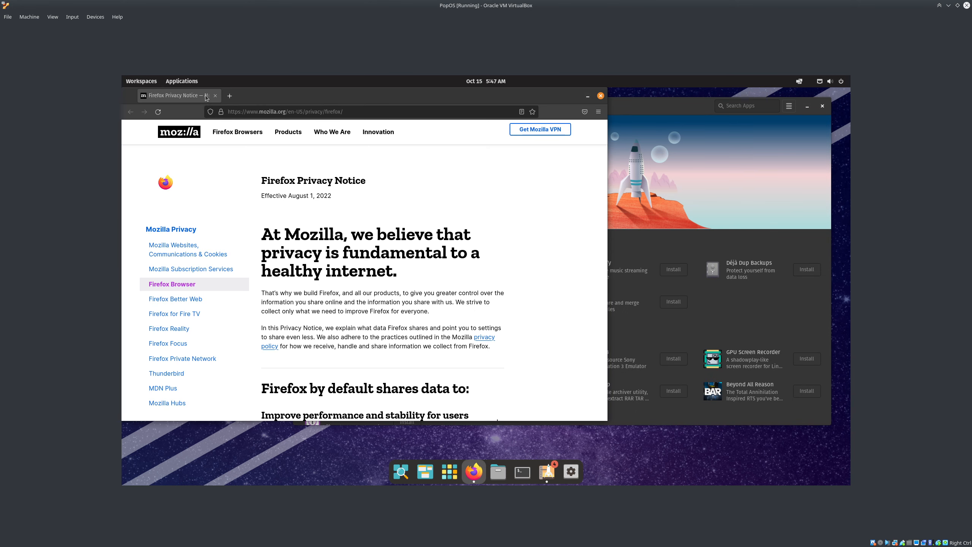
{"action": "left_click", "coordinate": [326, 112]}
{"action": "type", "text": "google.com"}
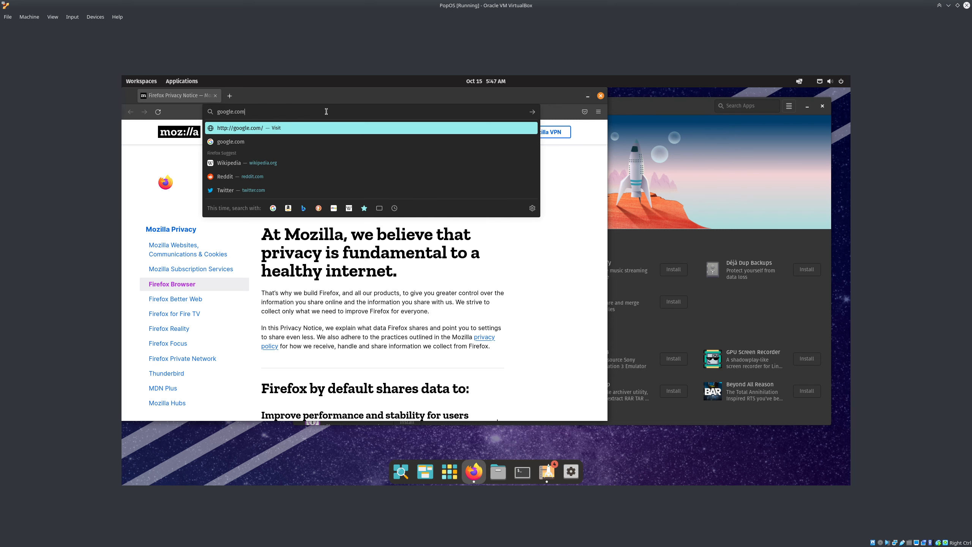
{"action": "key", "text": "Return"}
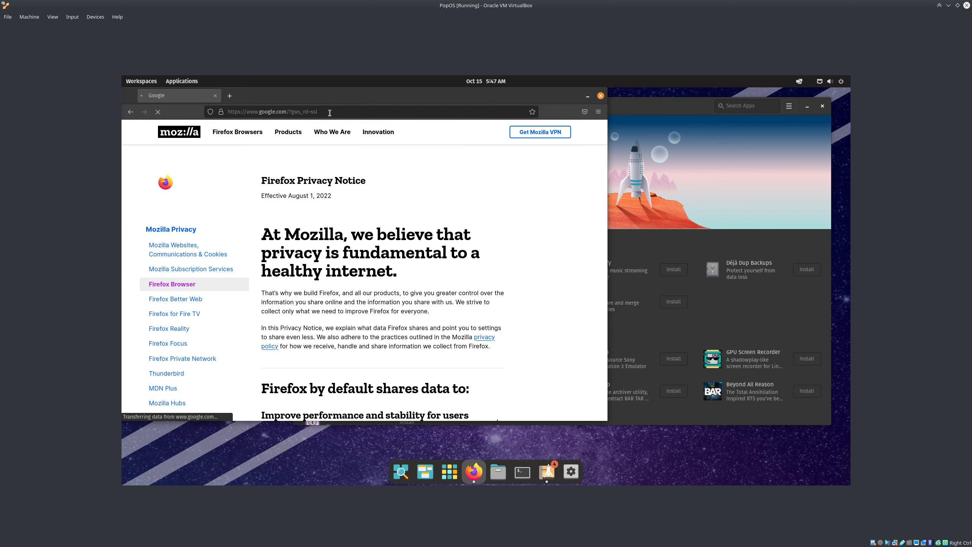
Dismiss the Google sign-in prompt and search for 'popos gaming kernel'
{"action": "left_click", "coordinate": [319, 249]}
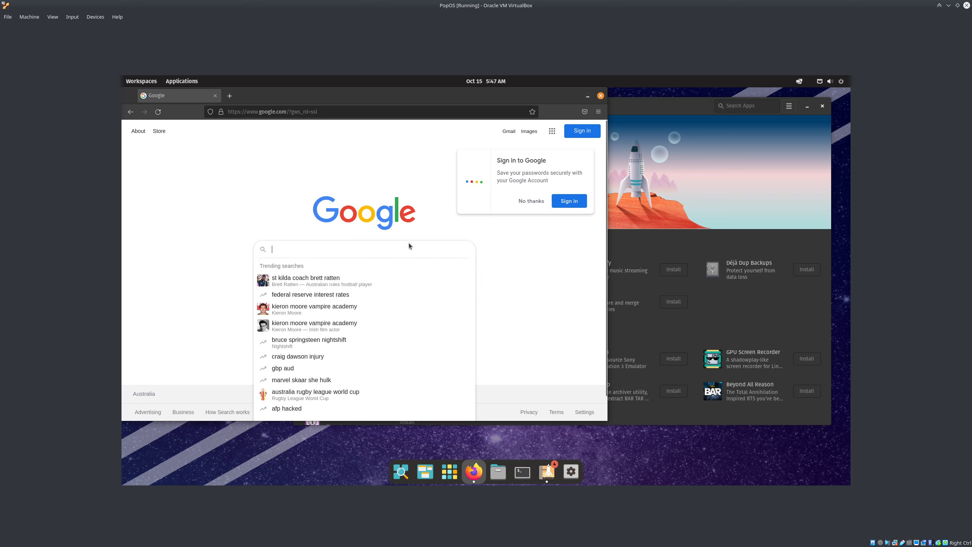
{"action": "left_click", "coordinate": [531, 201]}
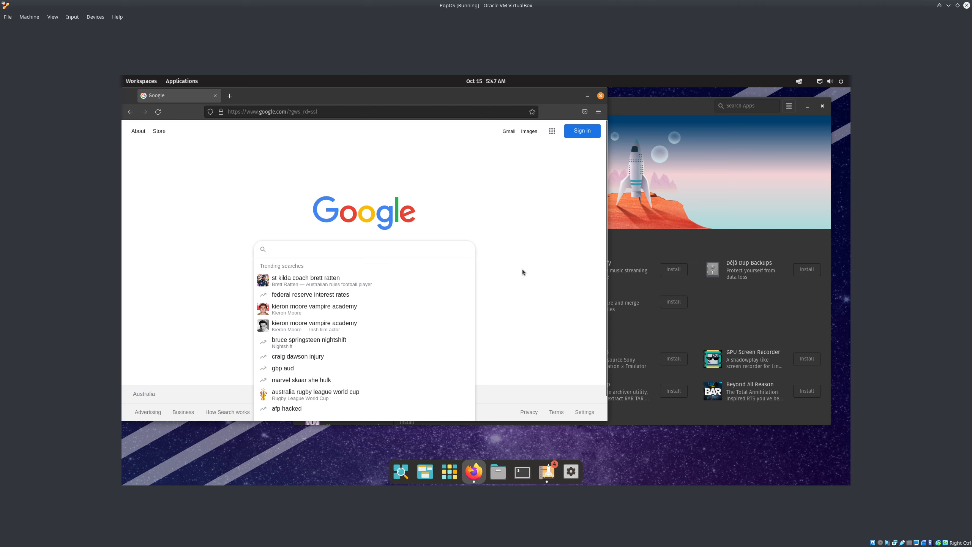
{"action": "left_click_drag", "start_coordinate": [441, 95], "coordinate": [488, 117]}
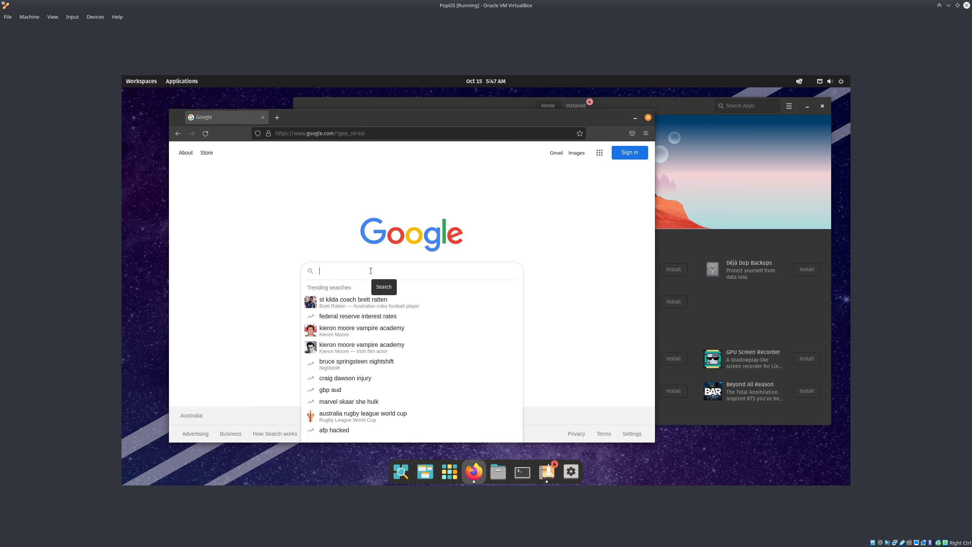
{"action": "type", "text": "popos gam"}
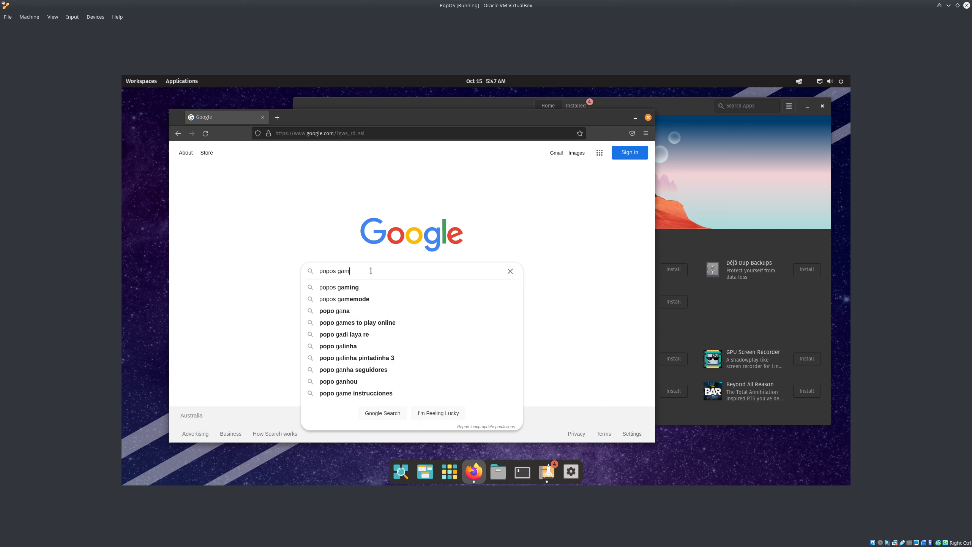
{"action": "type", "text": "ing ker"}
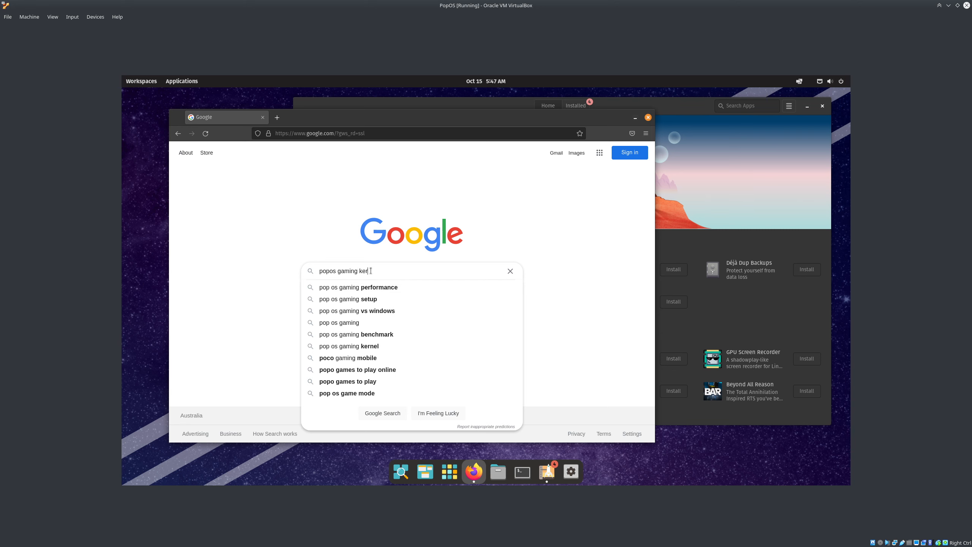
{"action": "type", "text": "nel"}
{"action": "key", "text": "Return"}
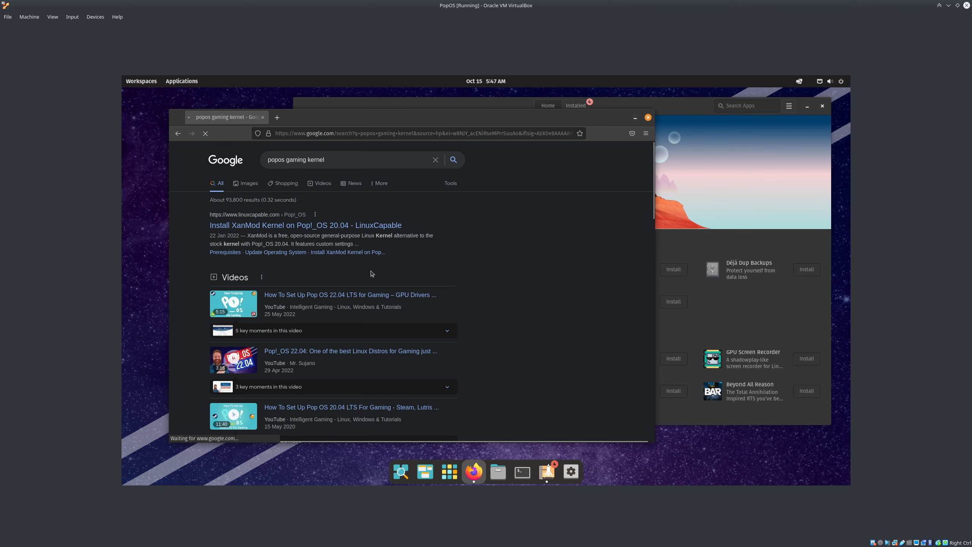
Open the LinuxCapable XanMod kernel guide and arrange it beside a new Terminal window
{"action": "left_click", "coordinate": [243, 227]}
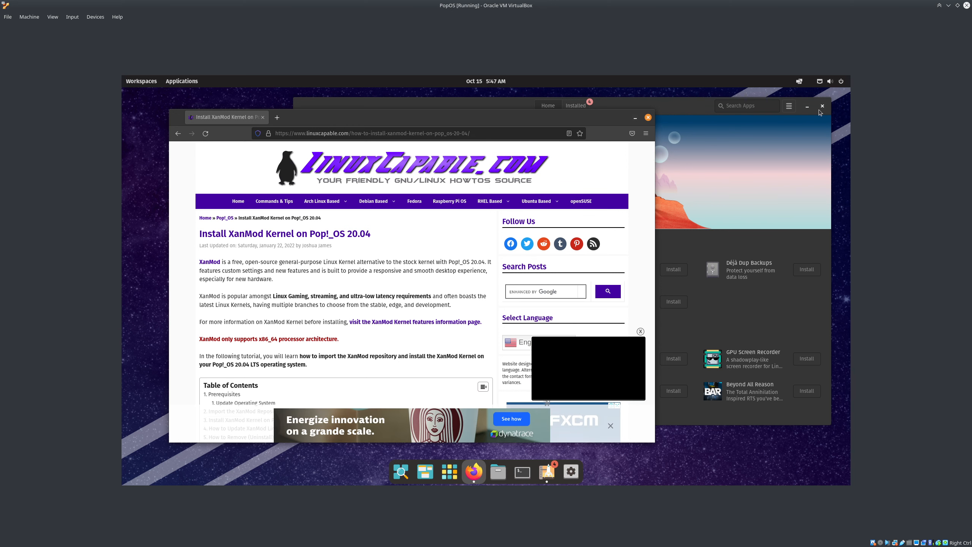
{"action": "left_click", "coordinate": [807, 107]}
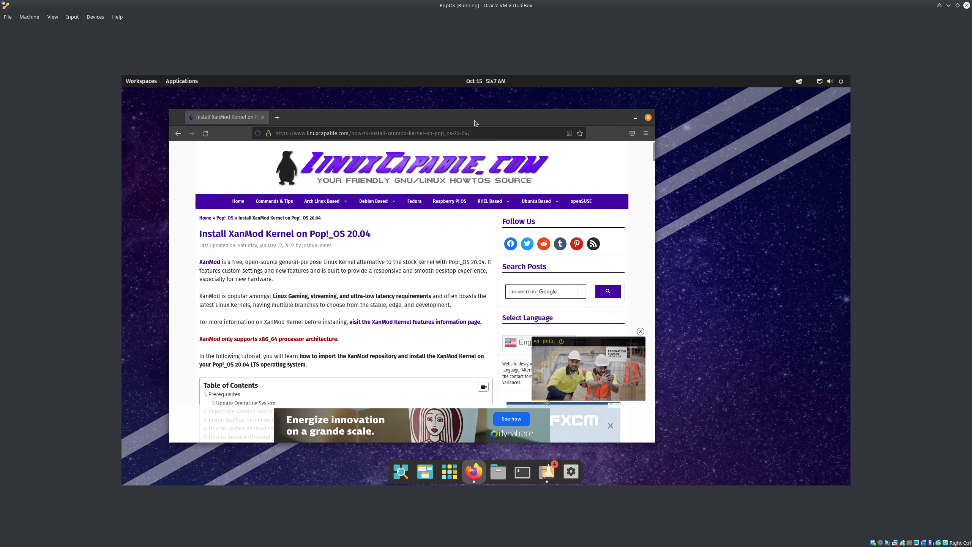
{"action": "left_click_drag", "start_coordinate": [474, 120], "coordinate": [431, 112]}
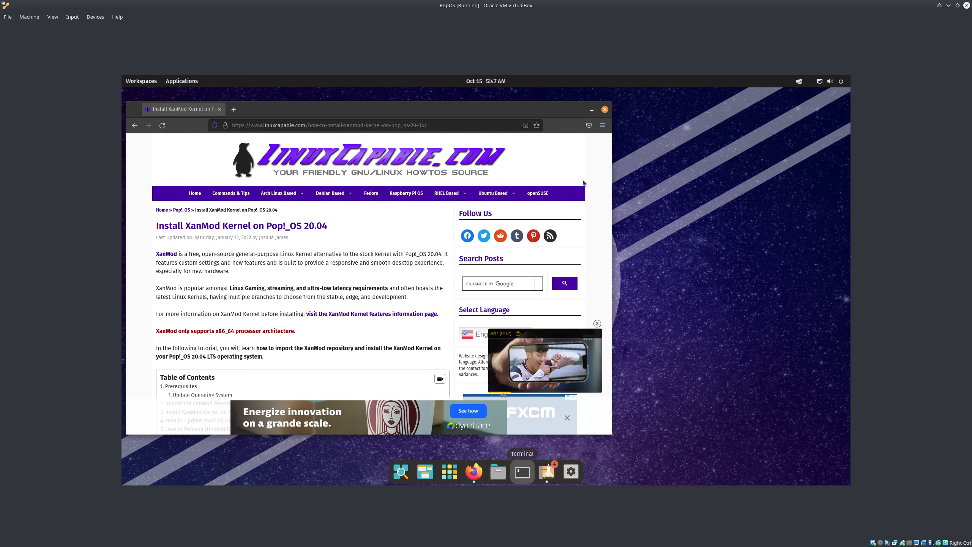
{"action": "left_click", "coordinate": [523, 471]}
{"action": "left_click_drag", "start_coordinate": [304, 97], "coordinate": [717, 129]}
{"action": "left_click_drag", "start_coordinate": [604, 435], "coordinate": [529, 426]}
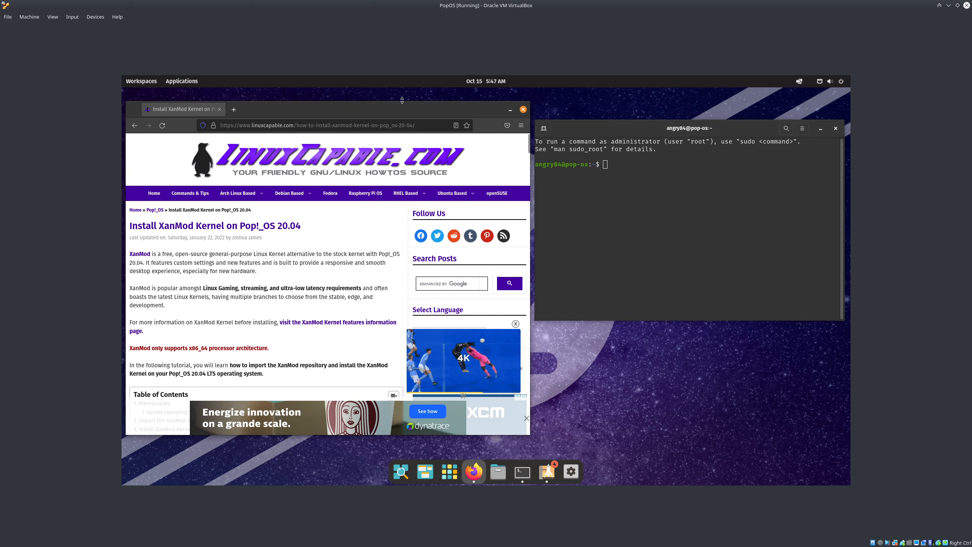
{"action": "left_click_drag", "start_coordinate": [402, 105], "coordinate": [405, 105]}
Scroll the XanMod guide past its apt update step to the repository commands
{"action": "left_click_drag", "start_coordinate": [584, 128], "coordinate": [585, 118]}
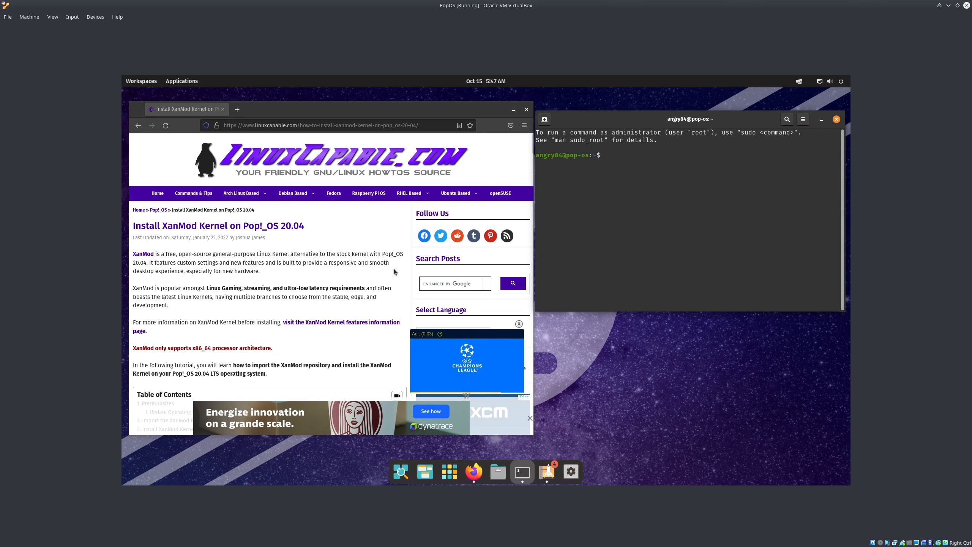
{"action": "scroll", "coordinate": [249, 270], "scroll_direction": "down", "scroll_amount": 8}
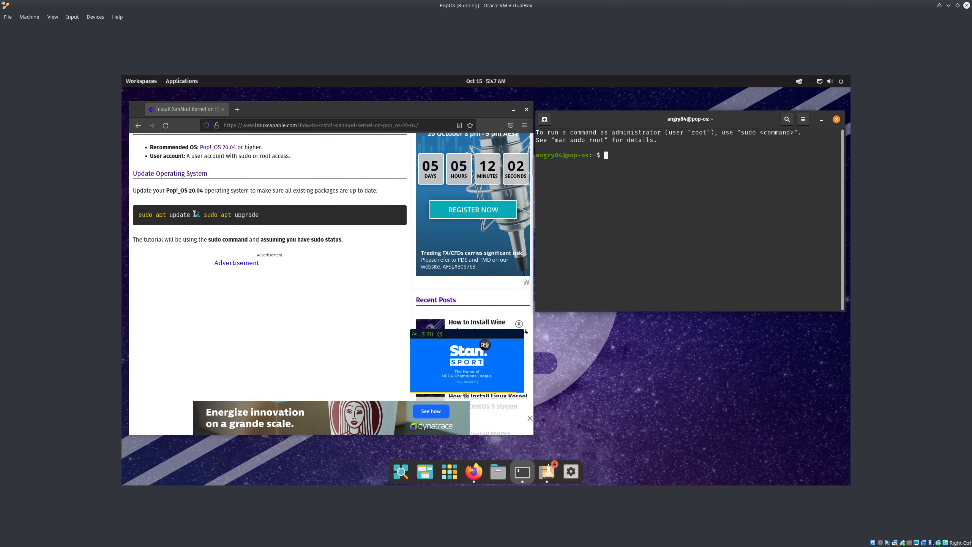
{"action": "left_click_drag", "start_coordinate": [179, 213], "coordinate": [152, 214]}
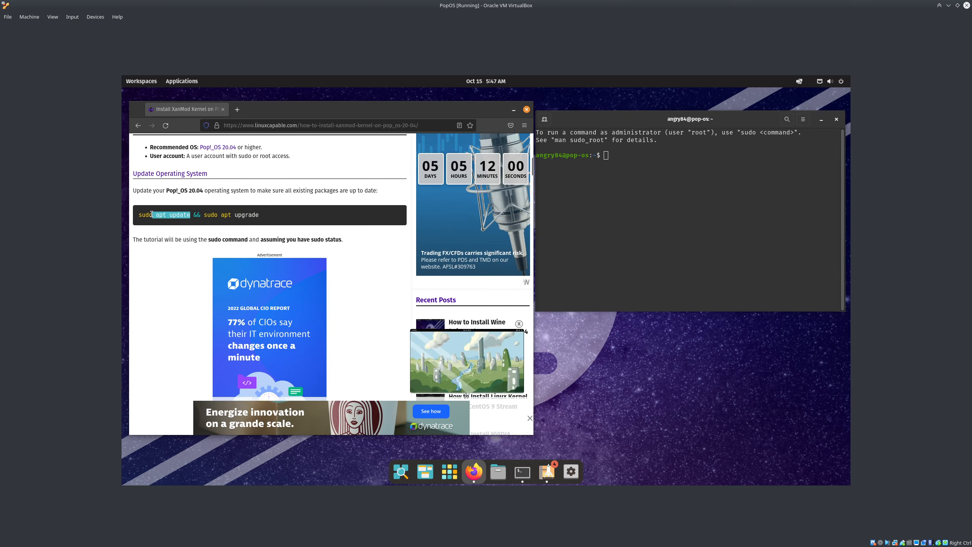
{"action": "left_click", "coordinate": [169, 214]}
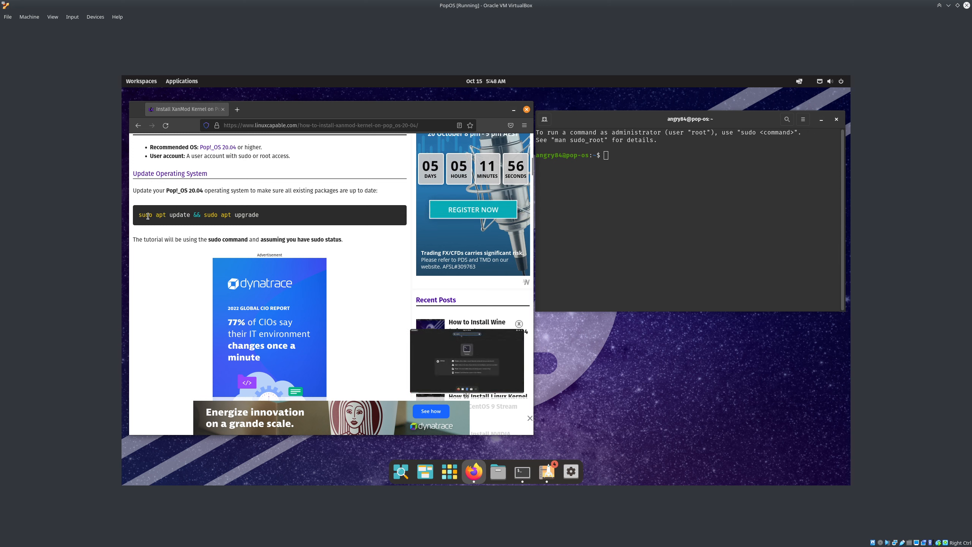
{"action": "double_click", "coordinate": [148, 216]}
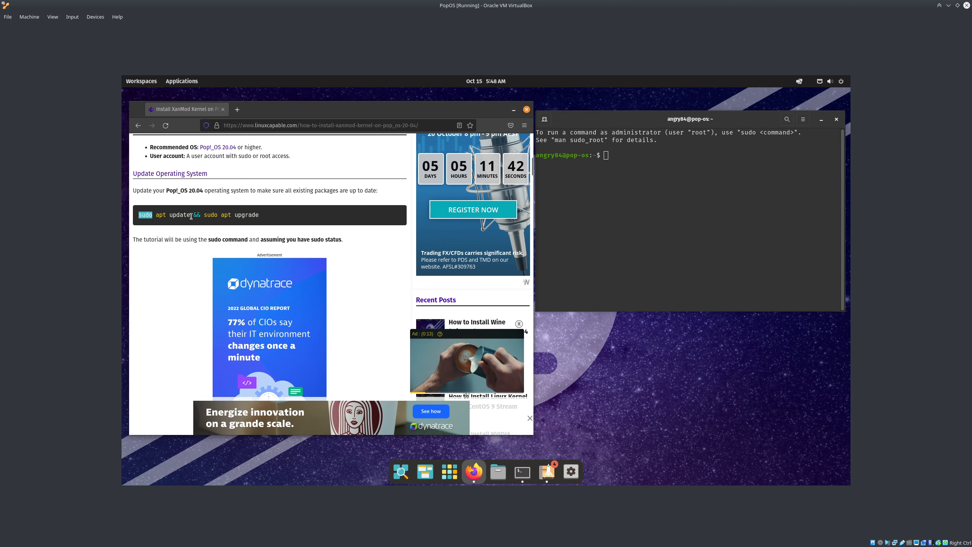
{"action": "scroll", "coordinate": [165, 243], "scroll_direction": "down", "scroll_amount": 5}
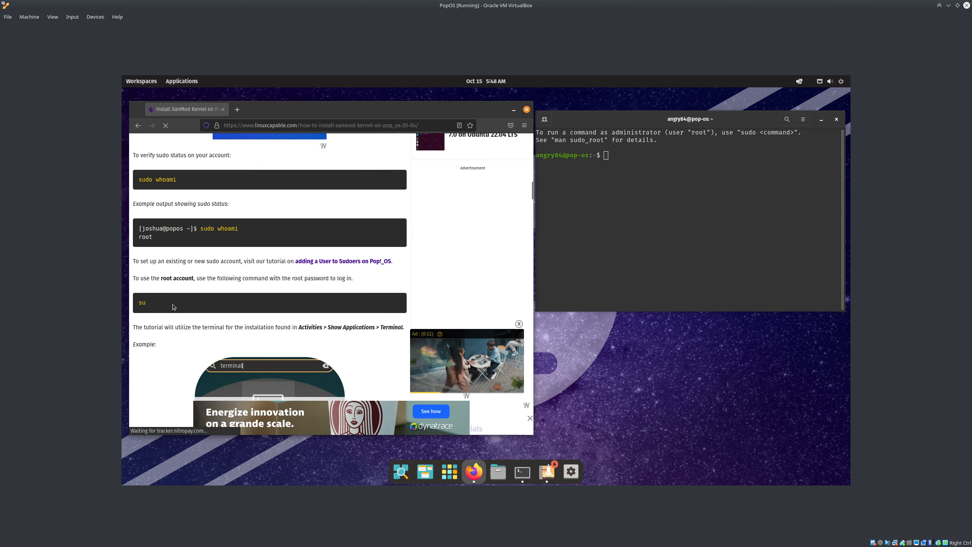
{"action": "scroll", "coordinate": [165, 242], "scroll_direction": "down", "scroll_amount": 10}
{"action": "scroll", "coordinate": [183, 289], "scroll_direction": "down", "scroll_amount": 5}
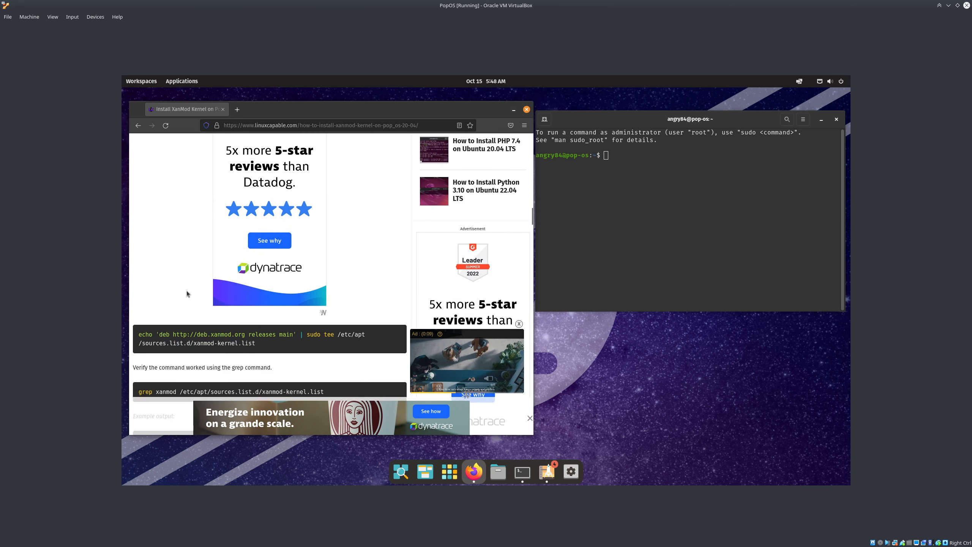
Add the XanMod repository by running the guide's echo … tee command with sudo
{"action": "left_click_drag", "start_coordinate": [266, 261], "coordinate": [298, 250]}
{"action": "left_click", "coordinate": [139, 253]}
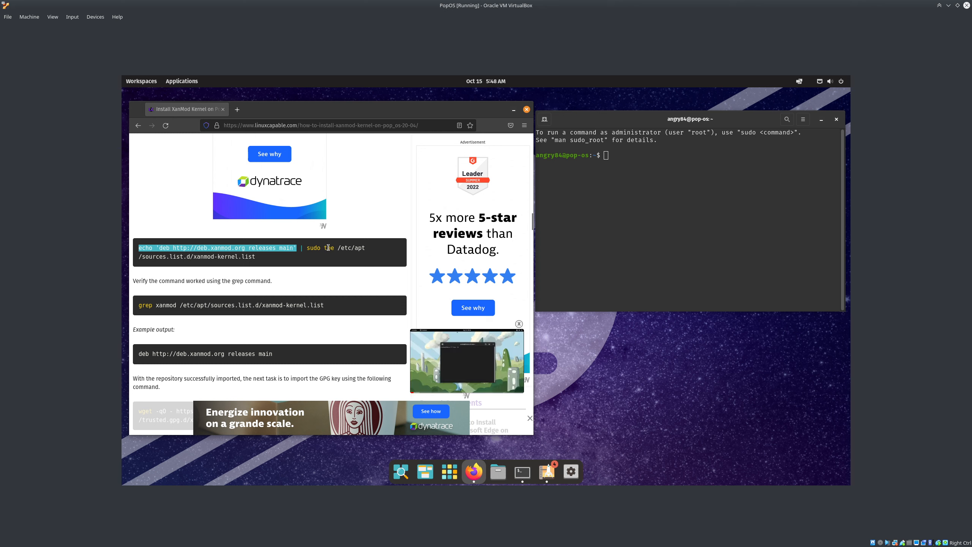
{"action": "double_click", "coordinate": [327, 247]}
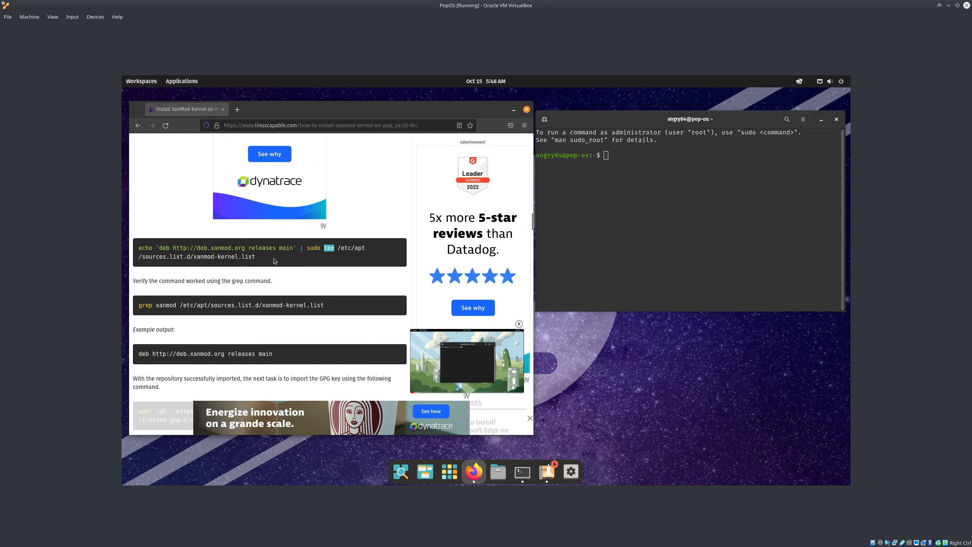
{"action": "left_click_drag", "start_coordinate": [274, 261], "coordinate": [138, 249]}
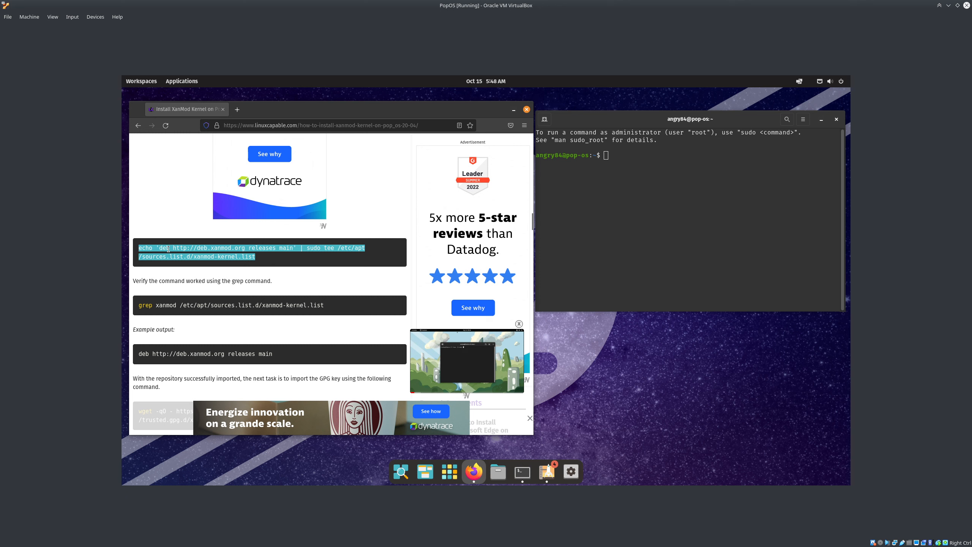
{"action": "left_click", "coordinate": [628, 235]}
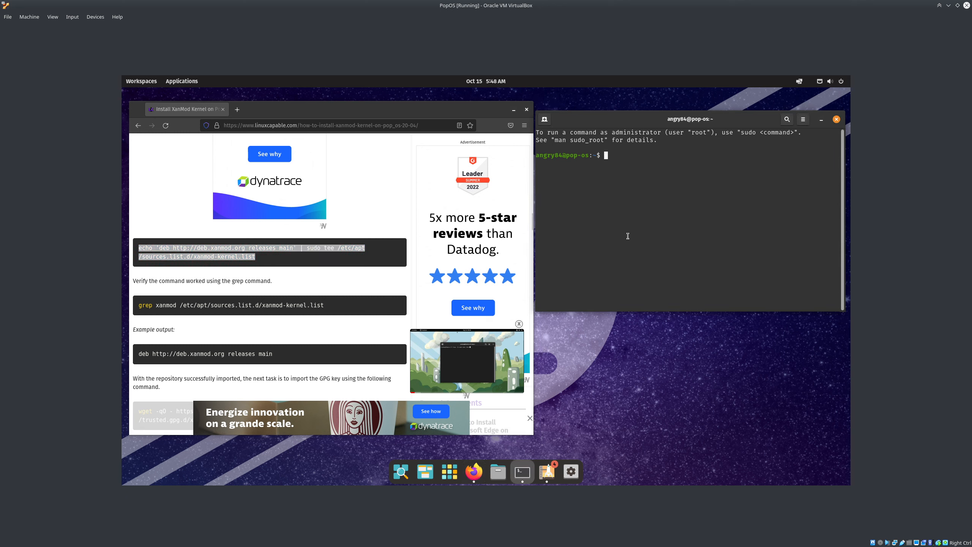
{"action": "type", "text": "echo 'deb http://deb.xanmod.org releases main' | sudo tee /etc/apt/sources.list.d/xanmod-kernel.list"}
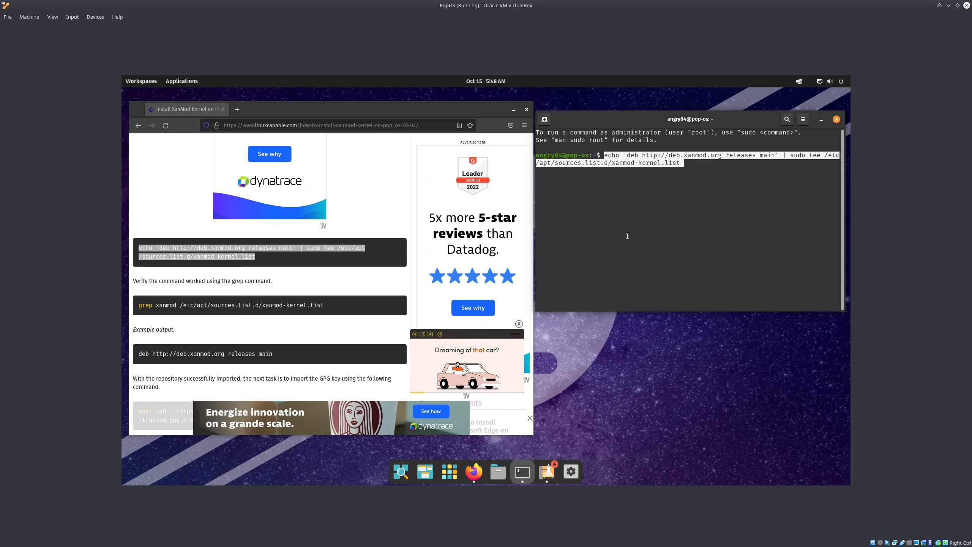
{"action": "key", "text": "Return"}
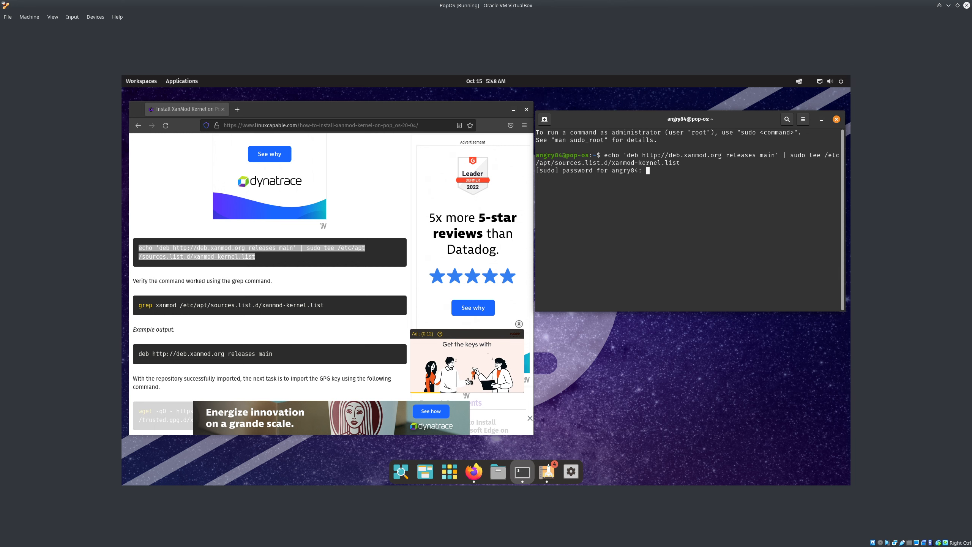
{"action": "key", "text": "Return"}
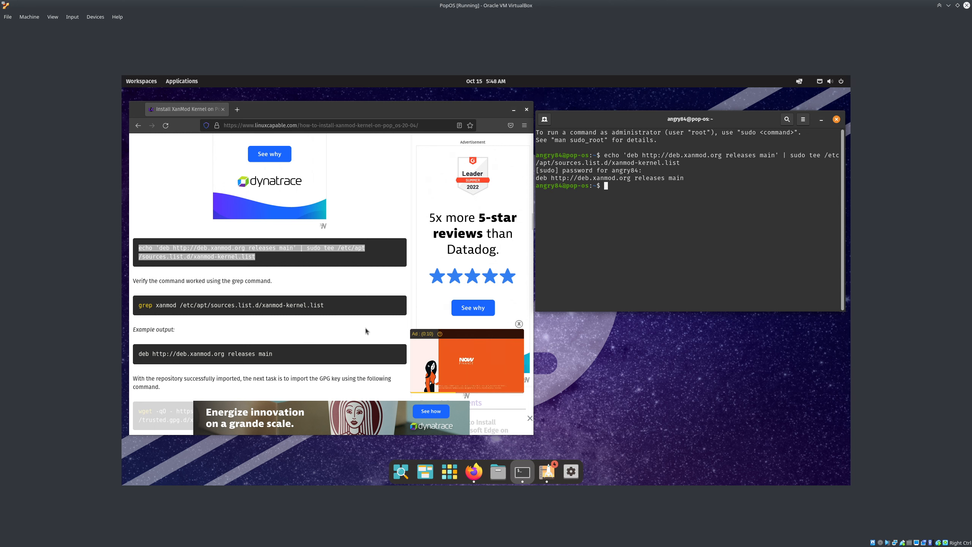
Import the XanMod GPG key by running the guide's wget command in the terminal
{"action": "left_click", "coordinate": [328, 307]}
{"action": "scroll", "coordinate": [328, 307], "scroll_direction": "down", "scroll_amount": 3}
{"action": "scroll", "coordinate": [268, 173], "scroll_direction": "up", "scroll_amount": 1}
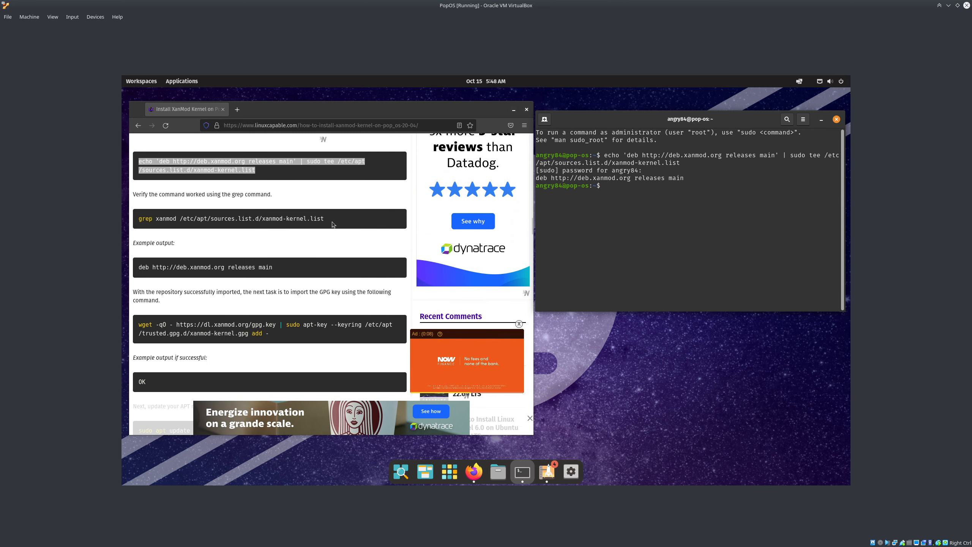
{"action": "triple_click", "coordinate": [290, 272]}
{"action": "scroll", "coordinate": [278, 248], "scroll_direction": "down", "scroll_amount": 2}
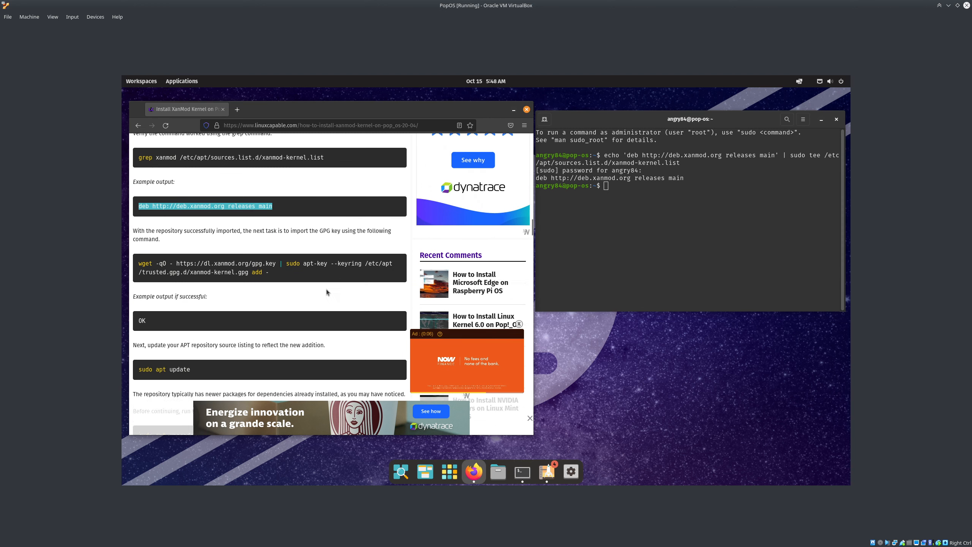
{"action": "left_click_drag", "start_coordinate": [278, 248], "coordinate": [146, 238]}
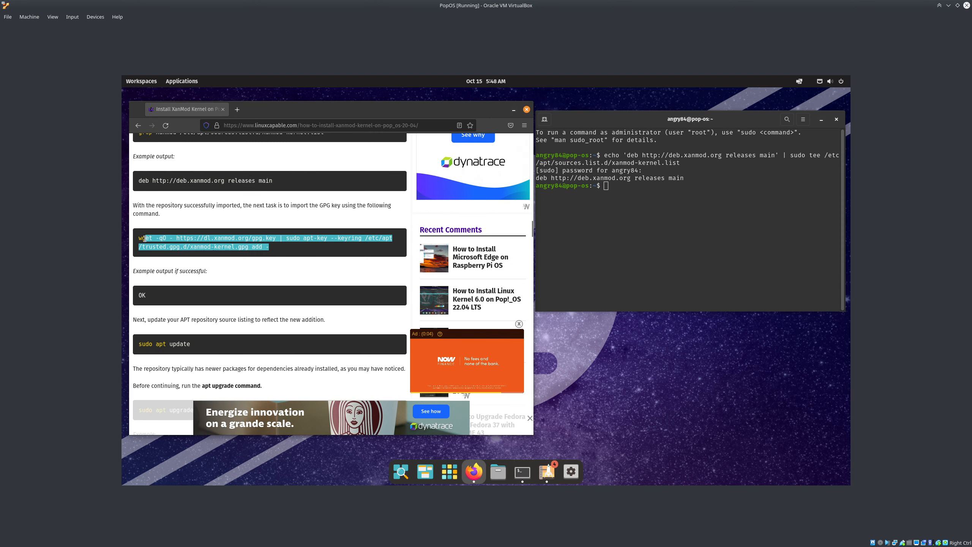
{"action": "left_click", "coordinate": [649, 252]}
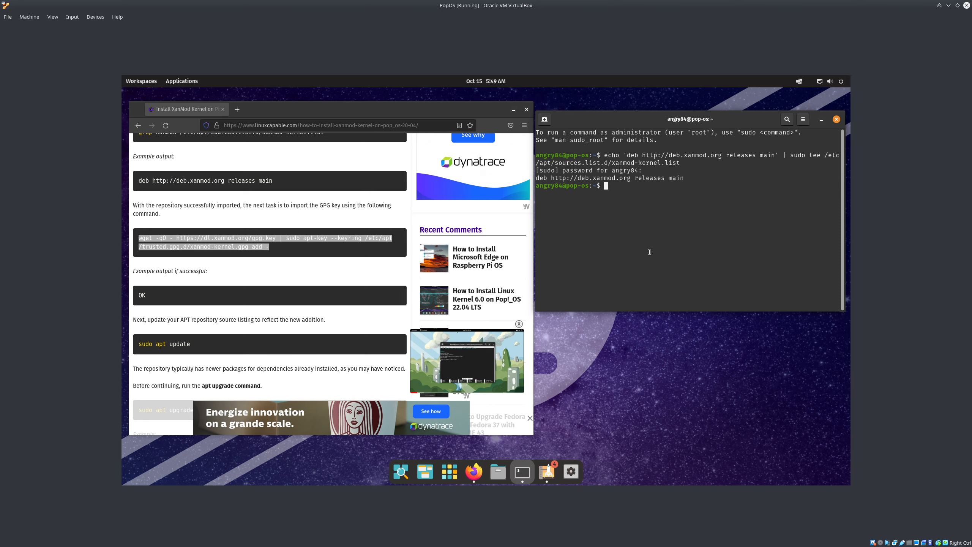
{"action": "type", "text": "wget -qO - https://dl.xanmod.org/gpg.key | sudo apt-key --keyring /etc/apt/trusted.gpg.d/xanmod-kernel.gpg add -"}
{"action": "key", "text": "Return"}
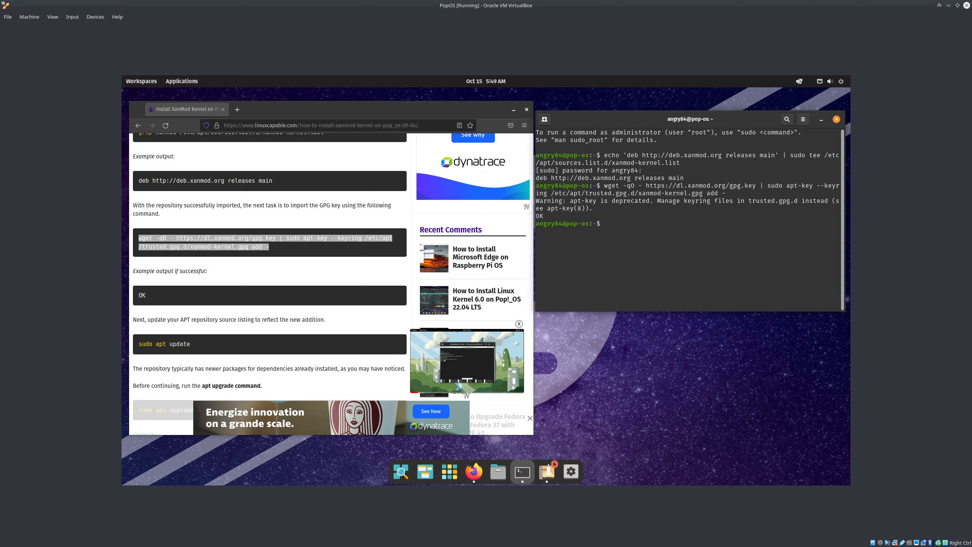
Run sudo apt update to refresh the package lists
{"action": "scroll", "coordinate": [159, 259], "scroll_direction": "down", "scroll_amount": 5}
{"action": "scroll", "coordinate": [159, 260], "scroll_direction": "up", "scroll_amount": 3}
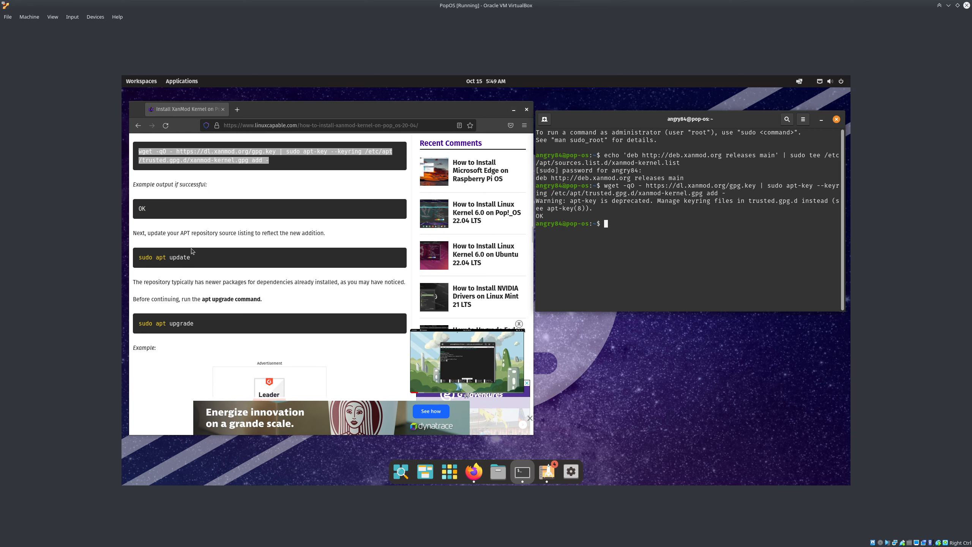
{"action": "left_click", "coordinate": [159, 260]}
{"action": "left_click_drag", "start_coordinate": [140, 257], "coordinate": [191, 257]}
{"action": "key", "text": "ctrl+c"}
{"action": "left_click", "coordinate": [648, 257]}
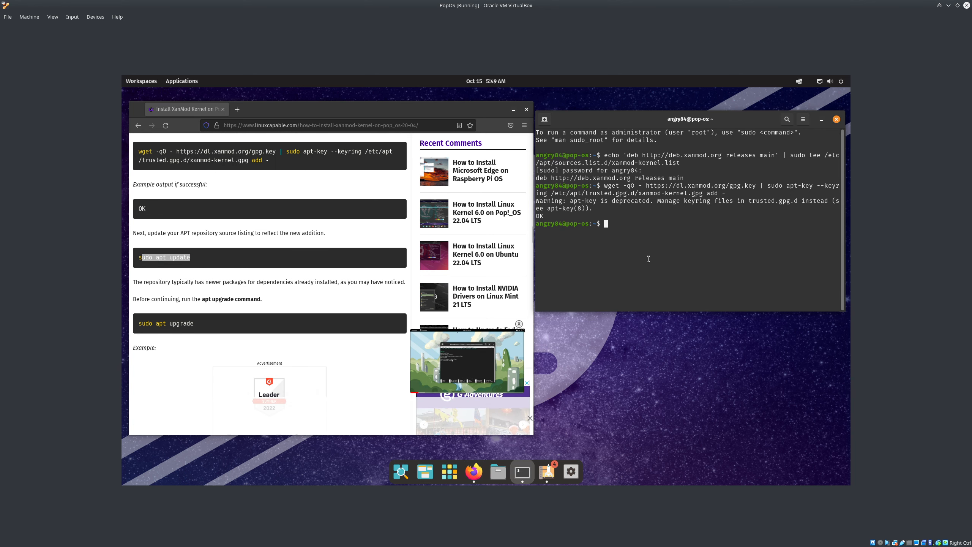
{"action": "key", "text": "ctrl+shift+v"}
{"action": "key", "text": "Return"}
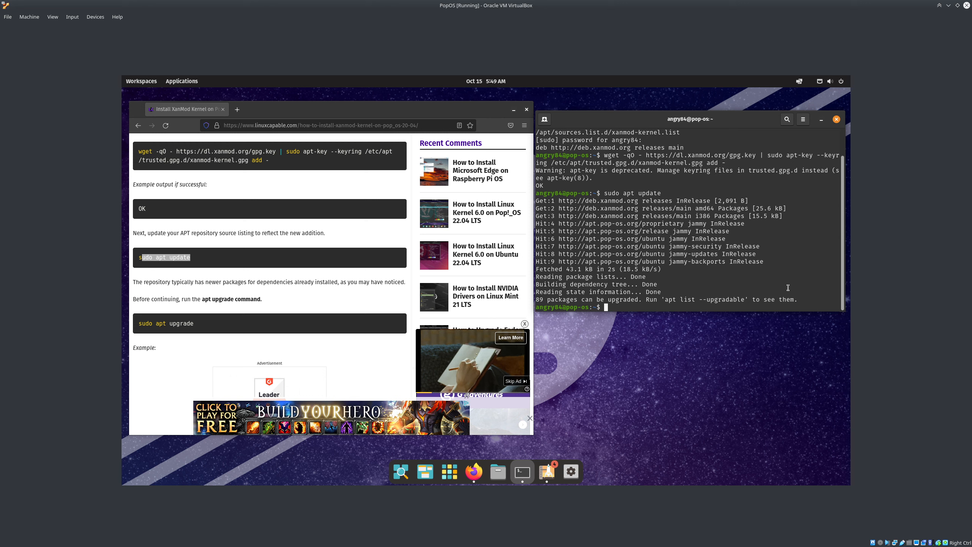
{"action": "scroll", "coordinate": [315, 316], "scroll_direction": "down", "scroll_amount": 10}
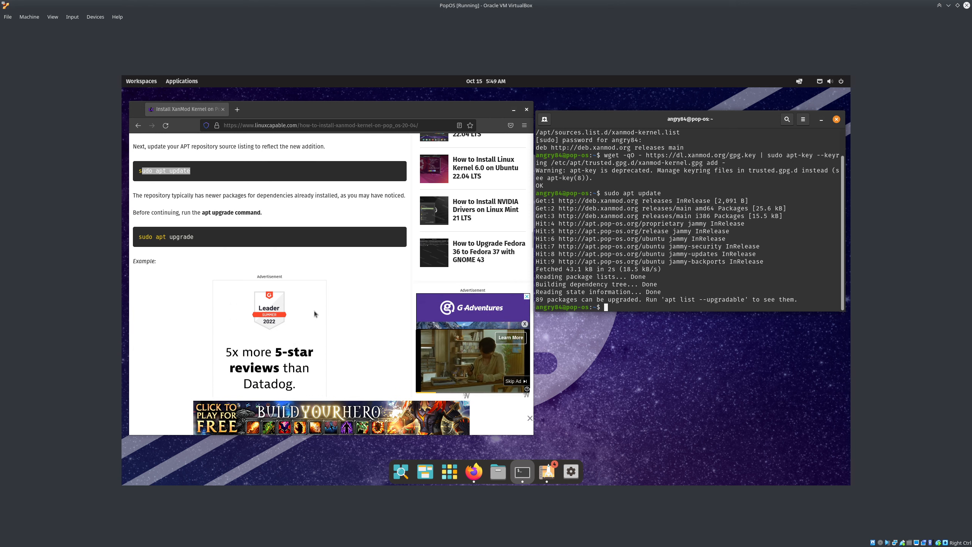
Run sudo apt install linux-xanmod in the terminal and confirm the installation
{"action": "scroll", "coordinate": [337, 284], "scroll_direction": "down", "scroll_amount": 5}
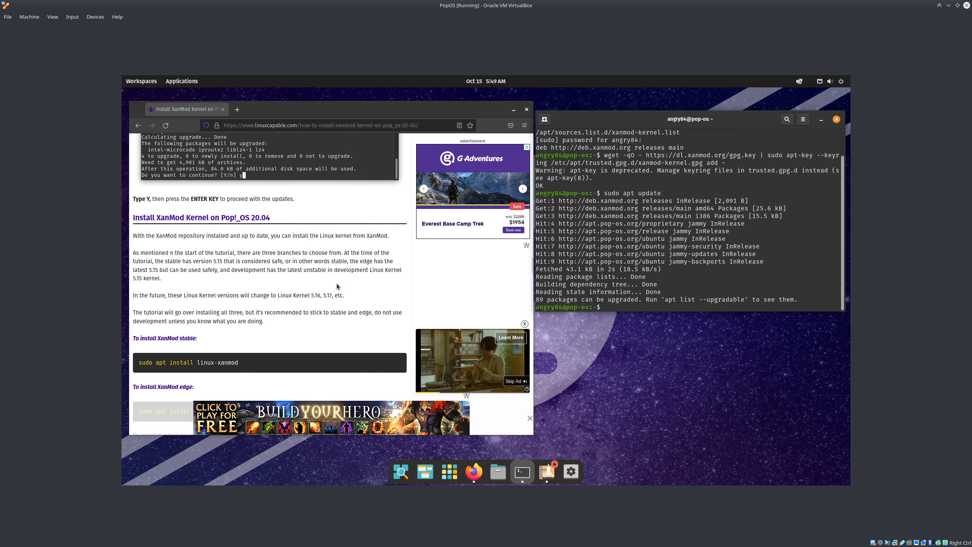
{"action": "left_click_drag", "start_coordinate": [247, 279], "coordinate": [136, 281]}
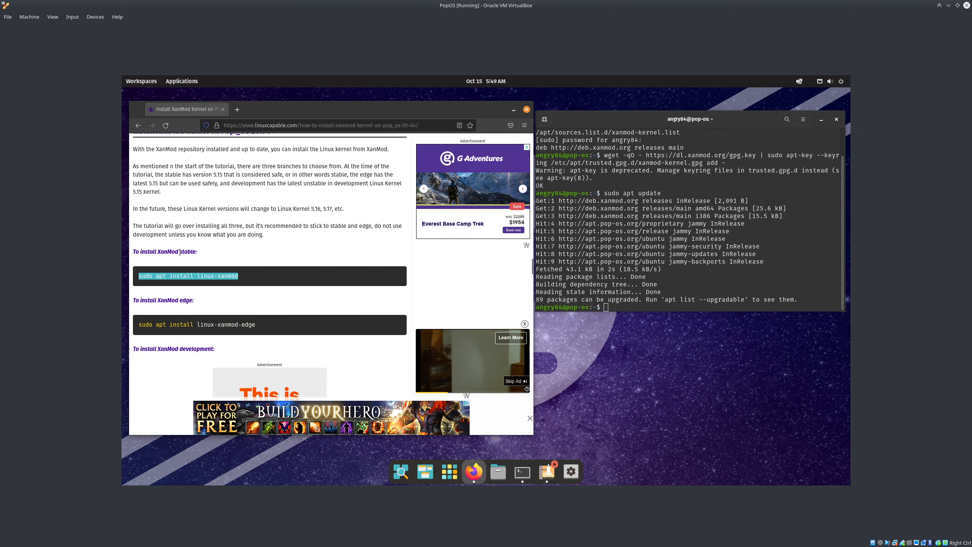
{"action": "left_click", "coordinate": [540, 270]}
{"action": "middle_click", "coordinate": [541, 270]}
{"action": "key", "text": "Return"}
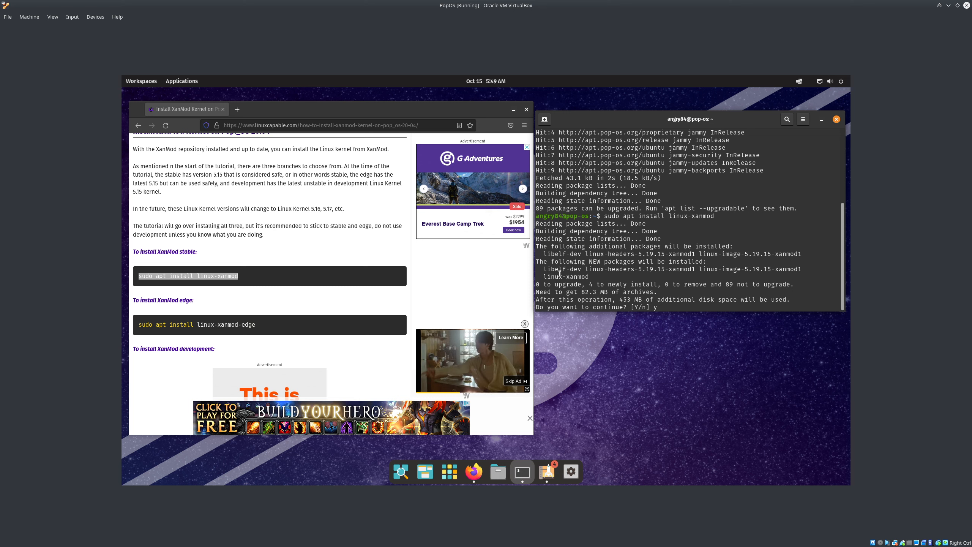
{"action": "left_click_drag", "start_coordinate": [603, 278], "coordinate": [544, 249]}
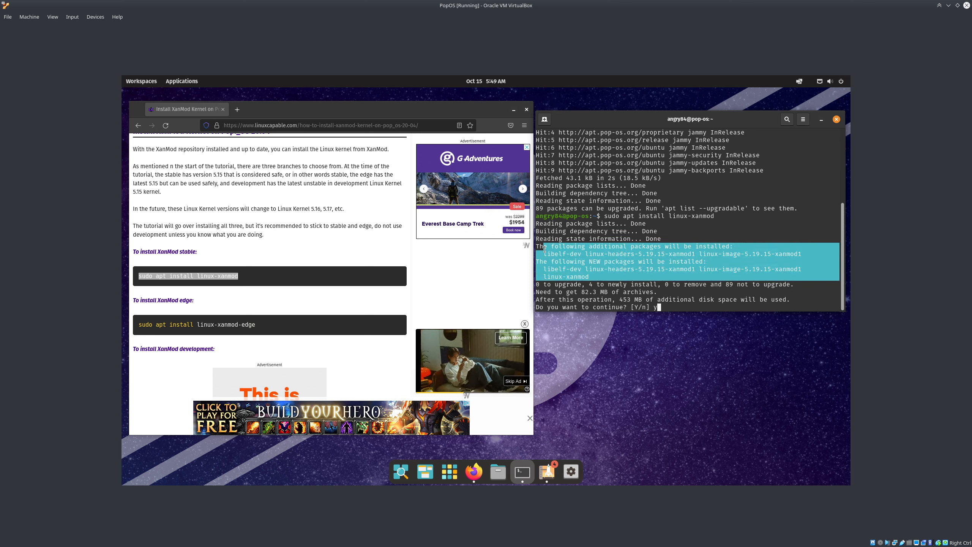
{"action": "left_click", "coordinate": [675, 285]}
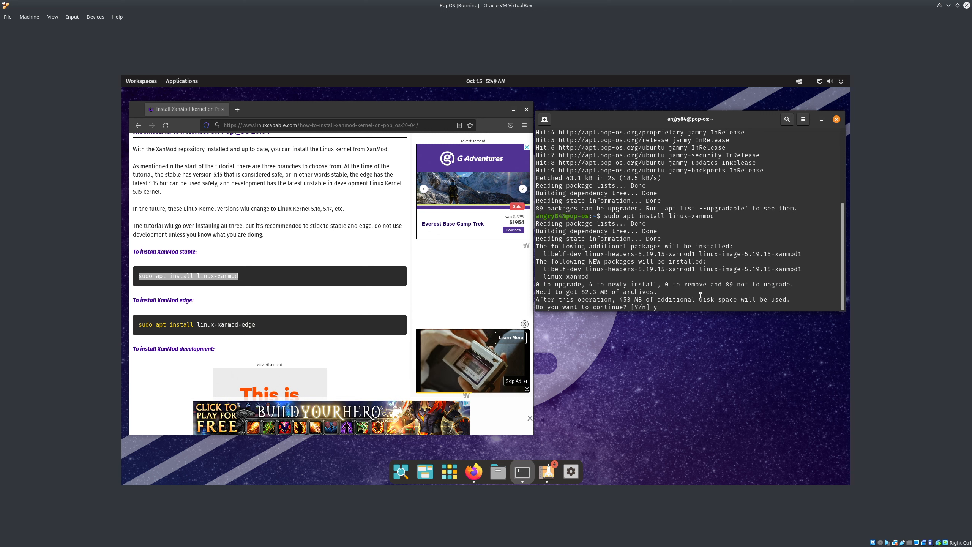
{"action": "key", "text": "BackSpace"}
{"action": "key", "text": "Return"}
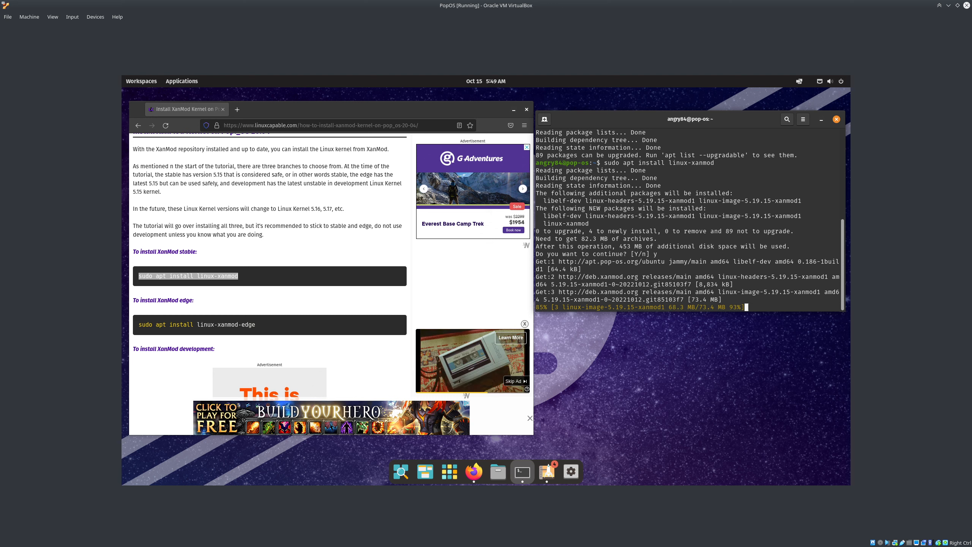
Close the tutorial's browser window and move the terminal higher up
{"action": "scroll", "coordinate": [298, 261], "scroll_direction": "down", "scroll_amount": 10}
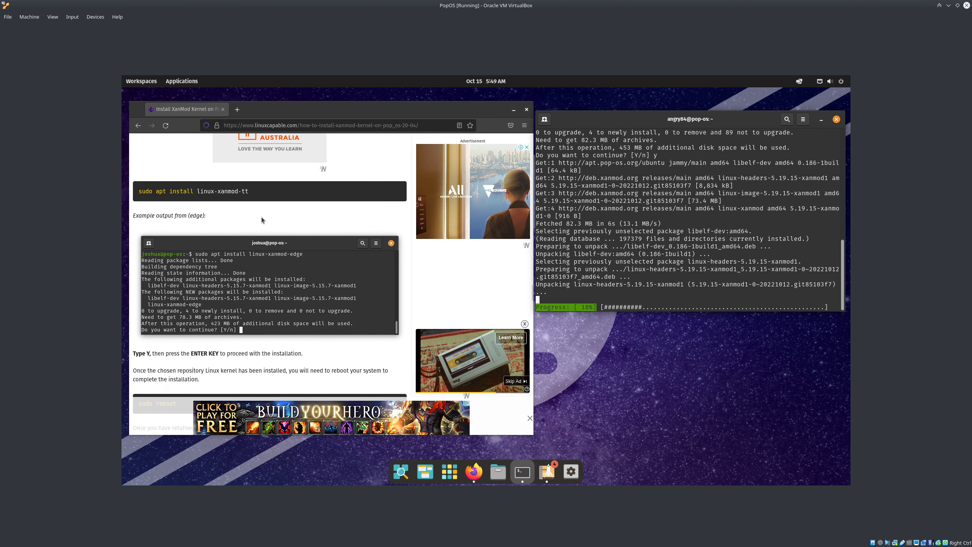
{"action": "scroll", "coordinate": [261, 219], "scroll_direction": "down", "scroll_amount": 5}
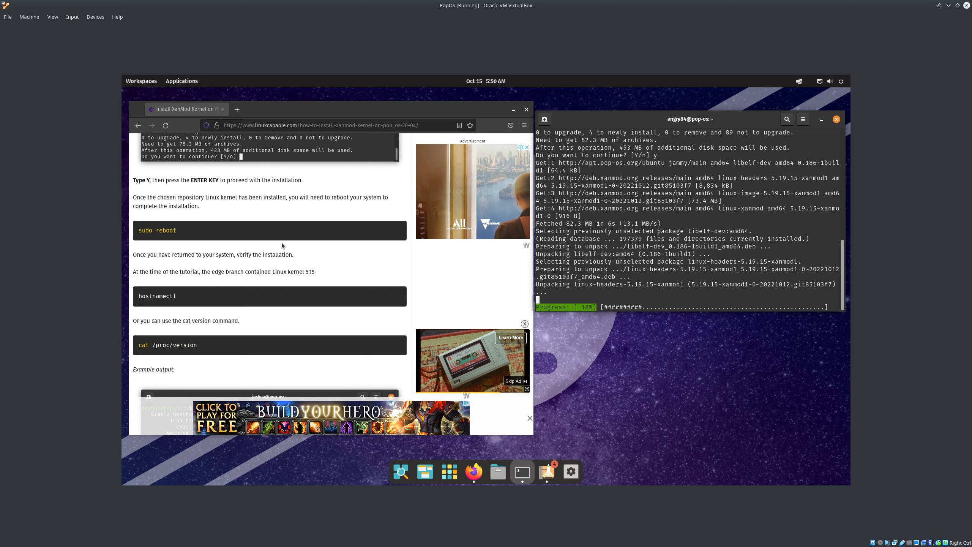
{"action": "left_click", "coordinate": [223, 109]}
{"action": "left_click_drag", "start_coordinate": [653, 124], "coordinate": [657, 96]}
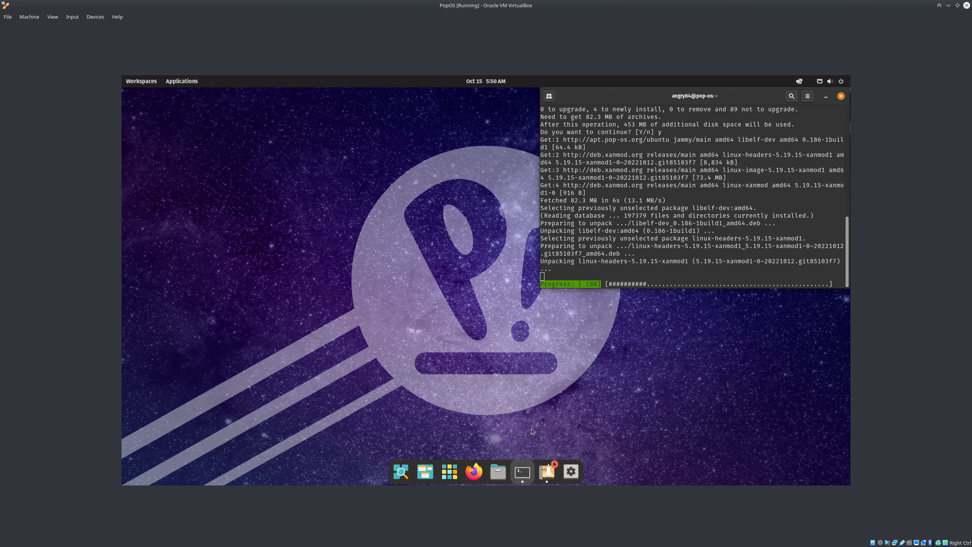
Search Pop!_Shop for 'steam', start installing Steam, and launch Firefox
{"action": "left_click", "coordinate": [546, 471]}
{"action": "left_click_drag", "start_coordinate": [487, 110], "coordinate": [338, 112]}
{"action": "left_click_drag", "start_coordinate": [557, 114], "coordinate": [535, 117]}
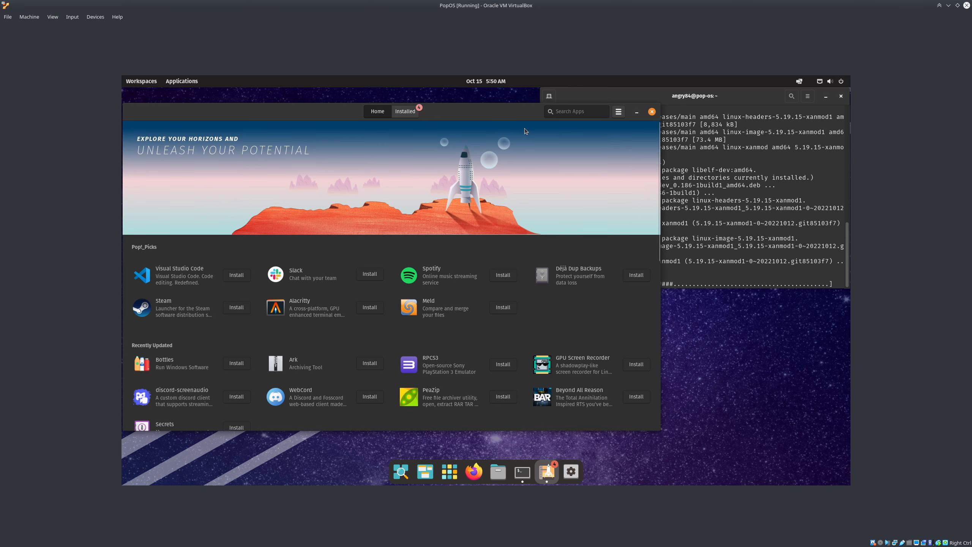
{"action": "left_click", "coordinate": [595, 113]}
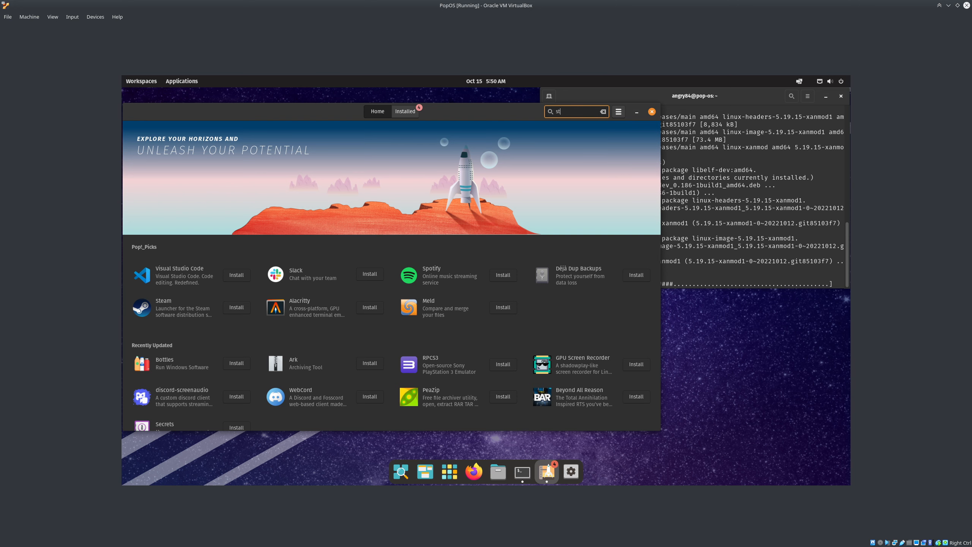
{"action": "type", "text": "steam"}
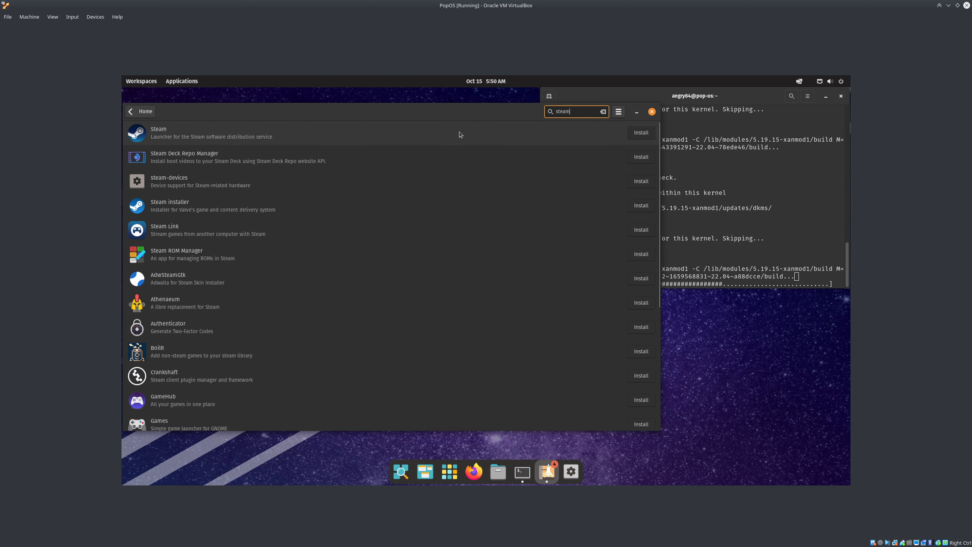
{"action": "left_click", "coordinate": [641, 132]}
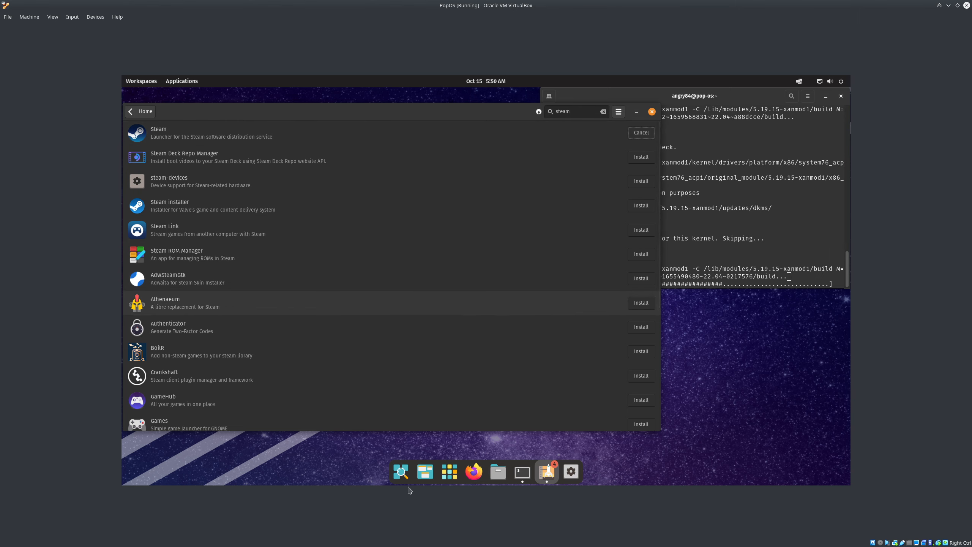
{"action": "left_click", "coordinate": [475, 479]}
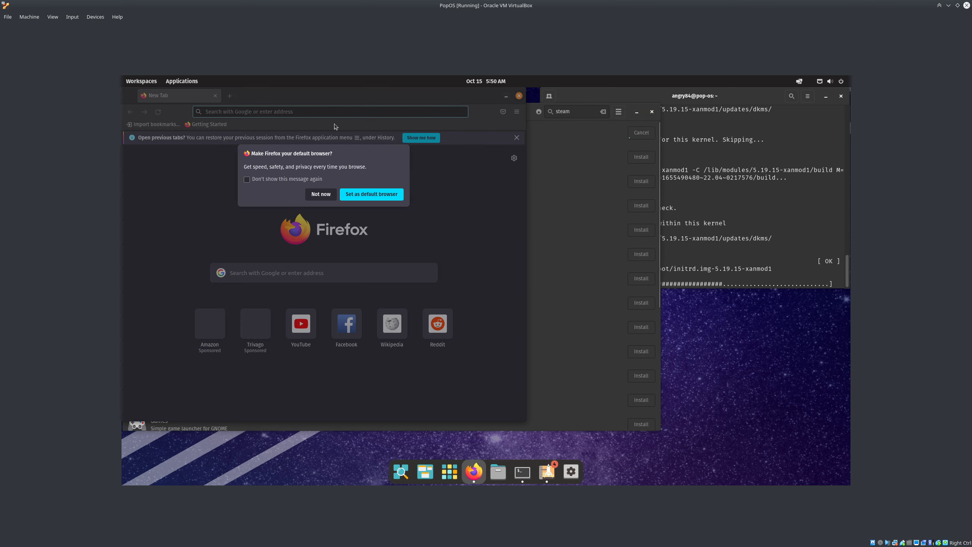
Search the web for 'popos iintall steam' and open the Gaming on Pop!_OS article
{"action": "left_click", "coordinate": [324, 196]}
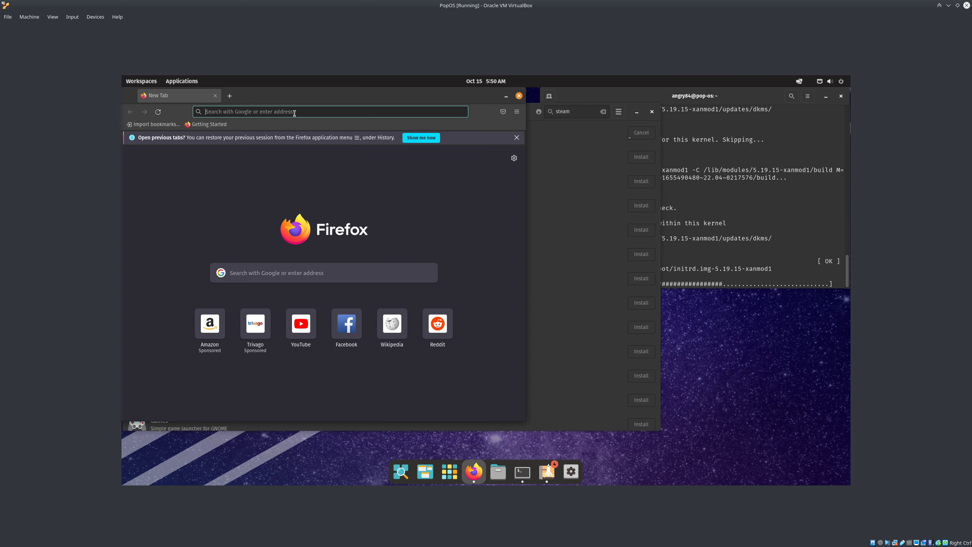
{"action": "type", "text": "popos"}
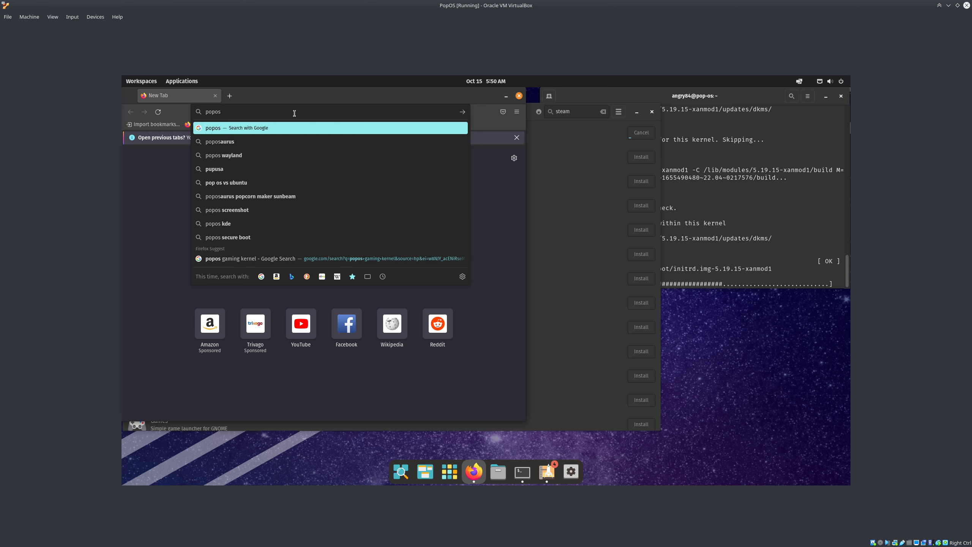
{"action": "type", "text": " iinstal"}
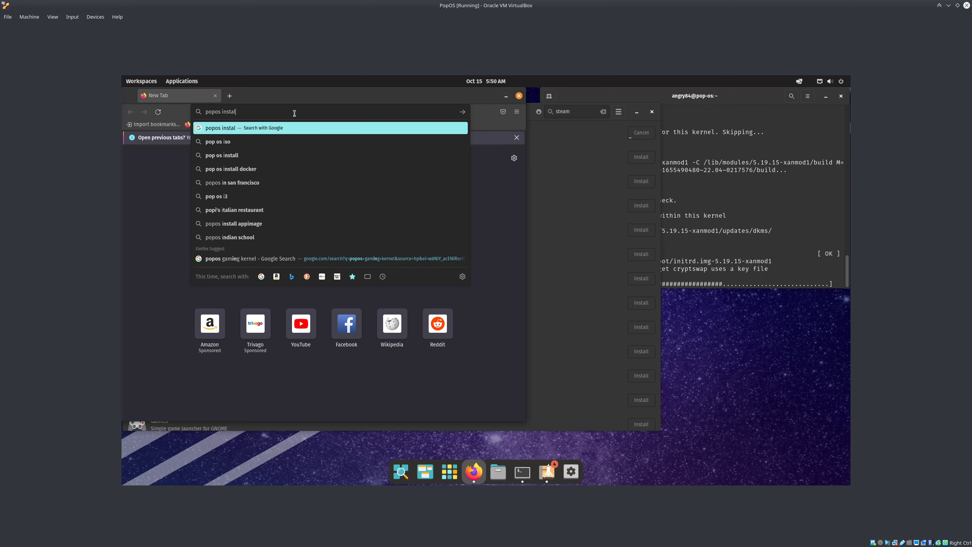
{"action": "type", "text": "l steam"}
{"action": "key", "text": "Return"}
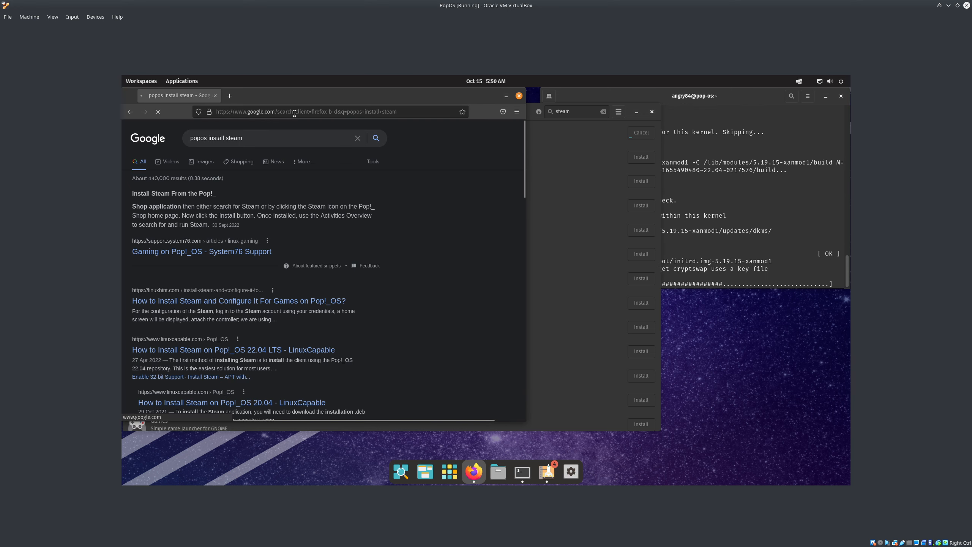
{"action": "left_click", "coordinate": [210, 256]}
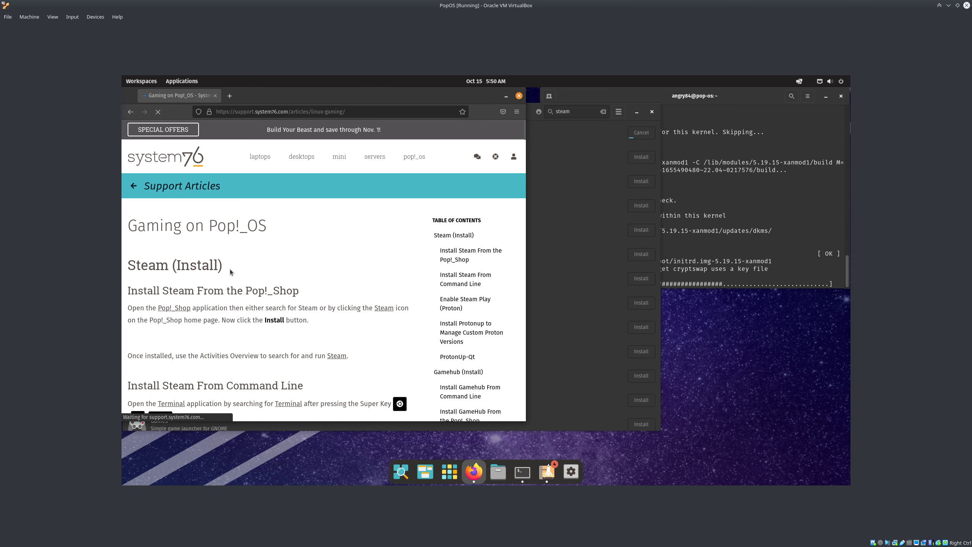
Jump to Install Steam From Command Line and select the sudo apt install steam command
{"action": "left_click", "coordinate": [444, 280]}
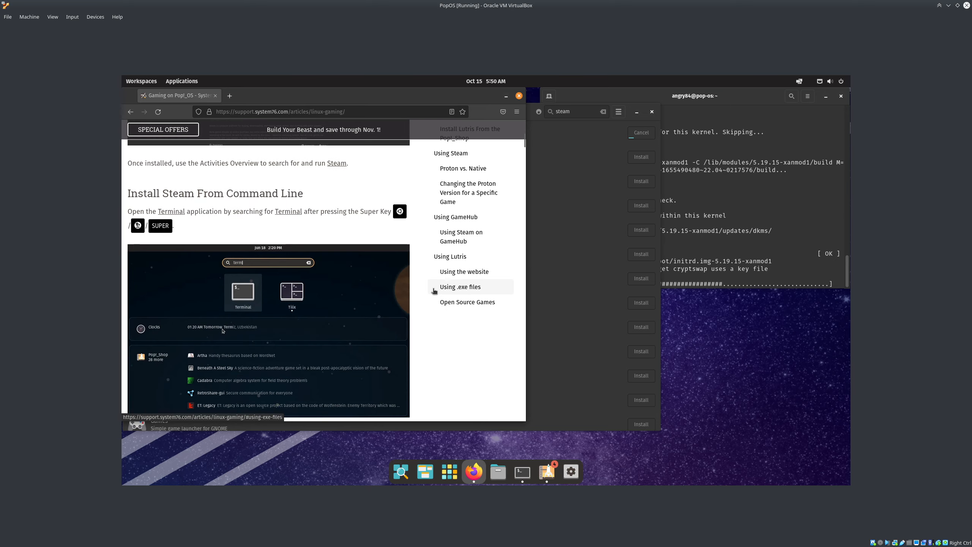
{"action": "scroll", "coordinate": [433, 290], "scroll_direction": "down", "scroll_amount": 5}
{"action": "scroll", "coordinate": [349, 275], "scroll_direction": "up", "scroll_amount": 10}
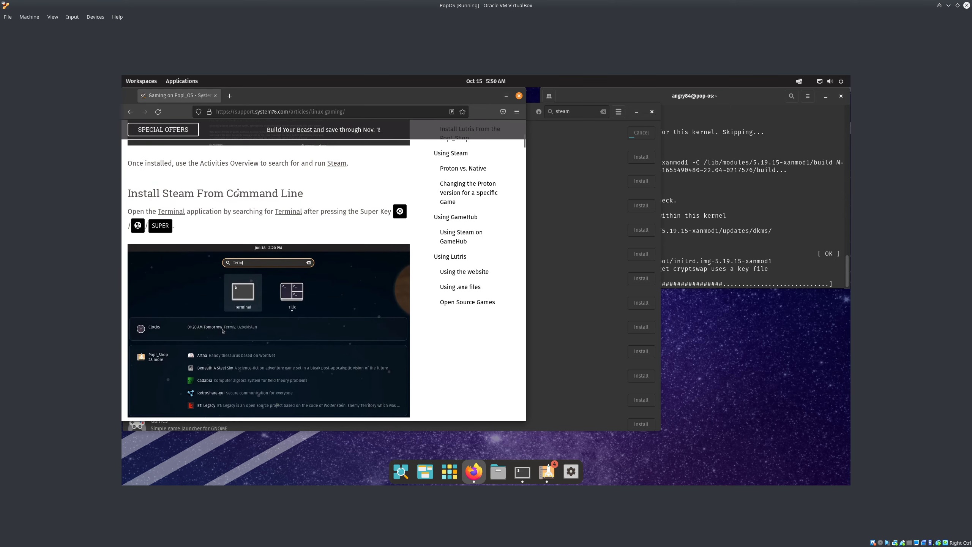
{"action": "scroll", "coordinate": [209, 229], "scroll_direction": "up", "scroll_amount": 5}
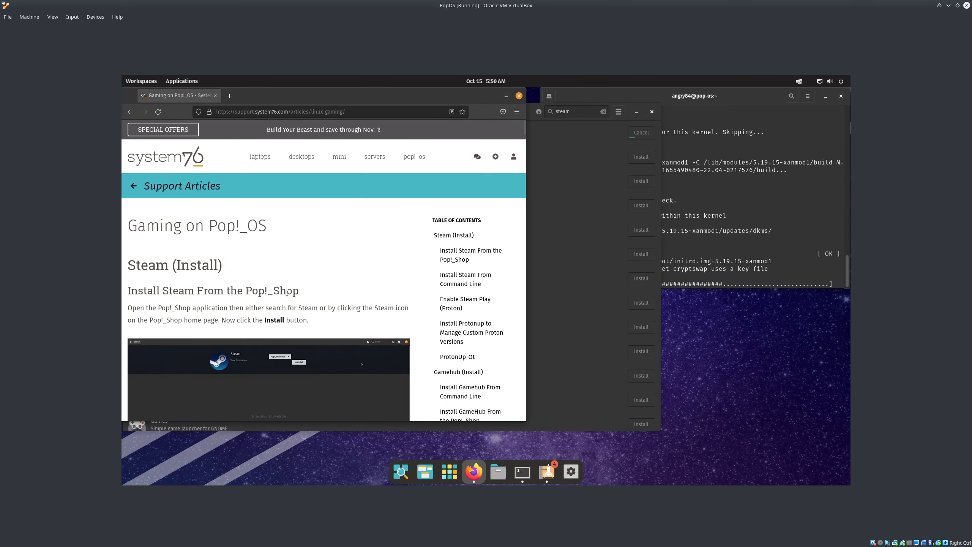
{"action": "scroll", "coordinate": [286, 291], "scroll_direction": "down", "scroll_amount": 7}
{"action": "scroll", "coordinate": [286, 287], "scroll_direction": "up", "scroll_amount": 4}
{"action": "scroll", "coordinate": [285, 276], "scroll_direction": "down", "scroll_amount": 8}
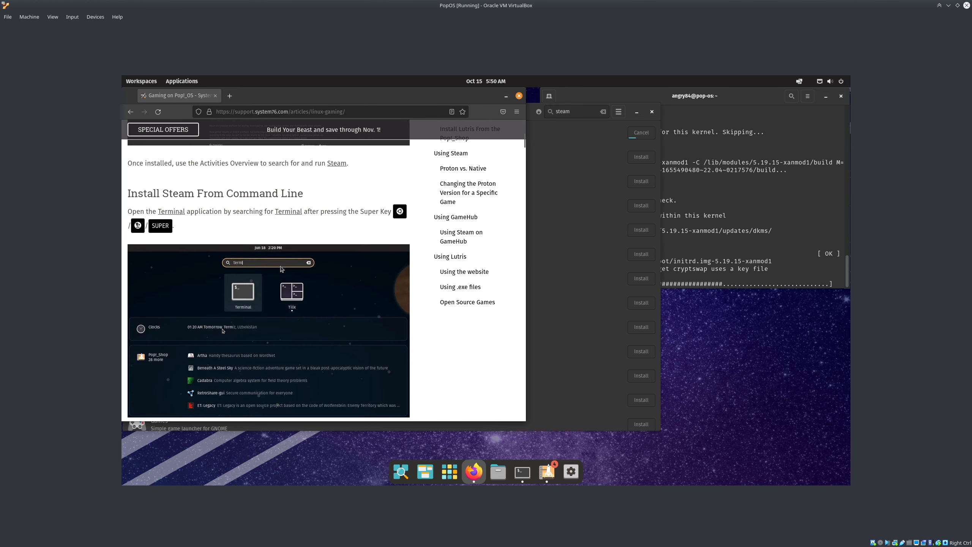
{"action": "scroll", "coordinate": [230, 273], "scroll_direction": "down", "scroll_amount": 6}
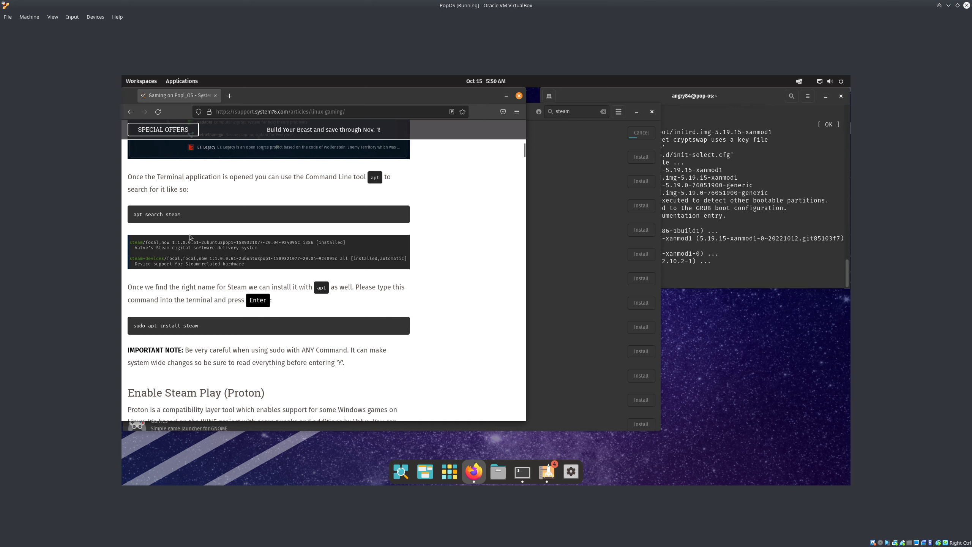
{"action": "triple_click", "coordinate": [131, 329]}
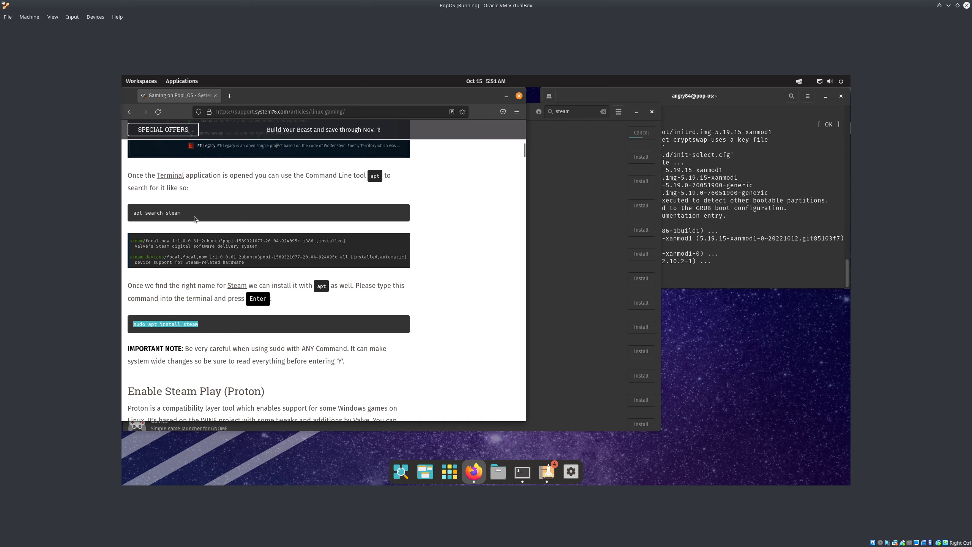
Scroll through the article, search the page for '32', then return to the results
{"action": "scroll", "coordinate": [202, 284], "scroll_direction": "down", "scroll_amount": 6}
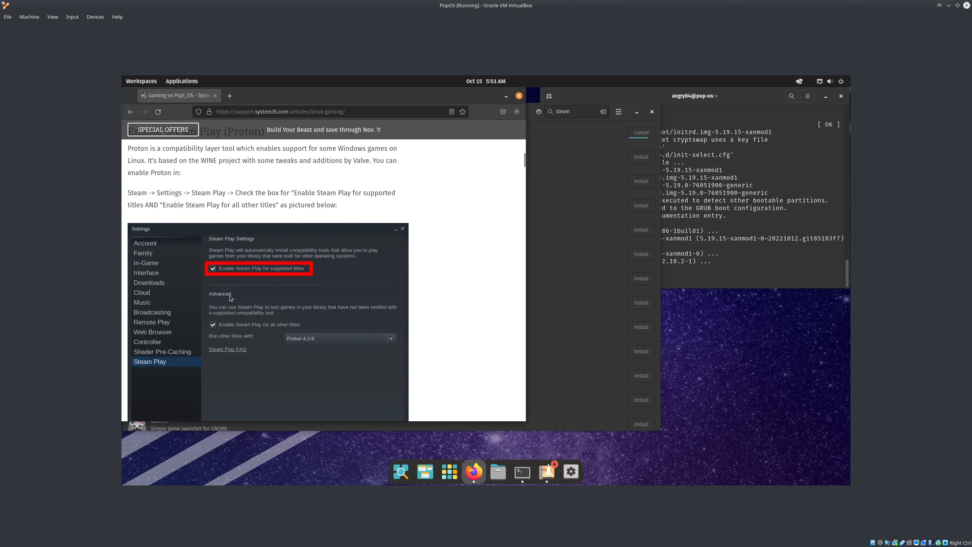
{"action": "scroll", "coordinate": [236, 279], "scroll_direction": "down", "scroll_amount": 12}
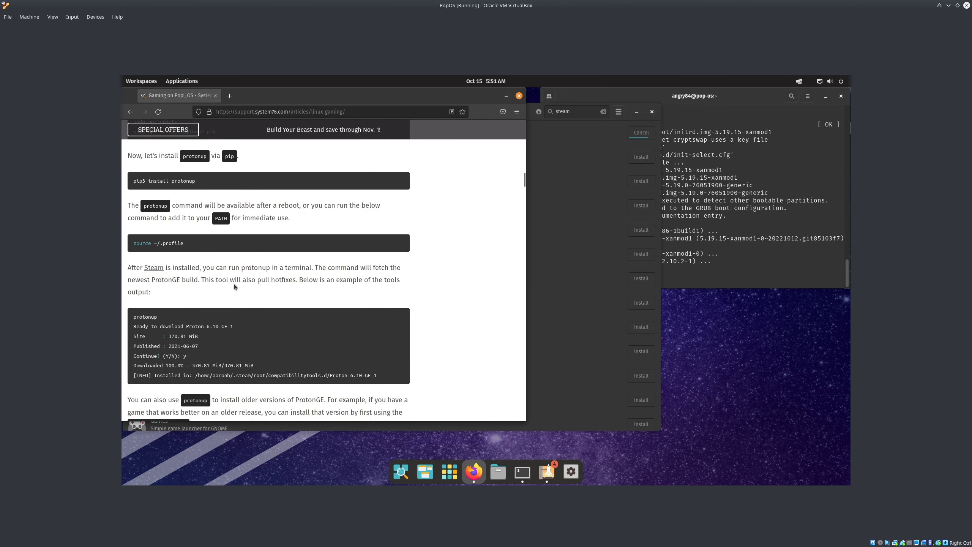
{"action": "scroll", "coordinate": [234, 288], "scroll_direction": "down", "scroll_amount": 15}
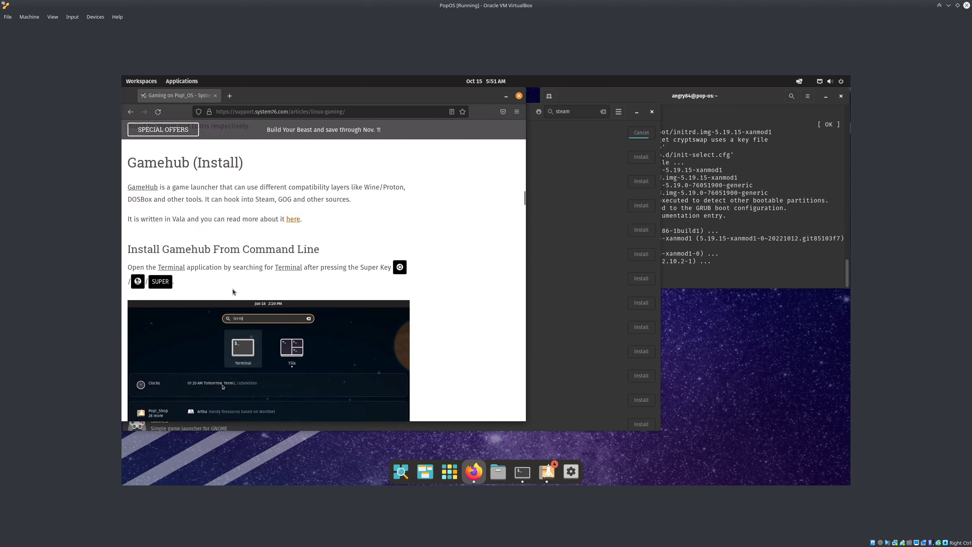
{"action": "scroll", "coordinate": [232, 288], "scroll_direction": "down", "scroll_amount": 12}
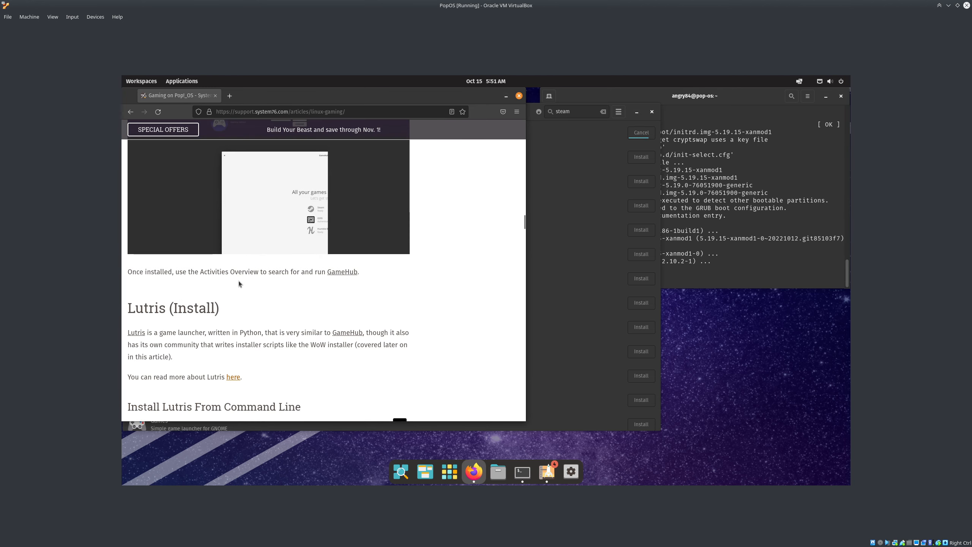
{"action": "key", "text": "ctrl+f"}
{"action": "type", "text": "32"}
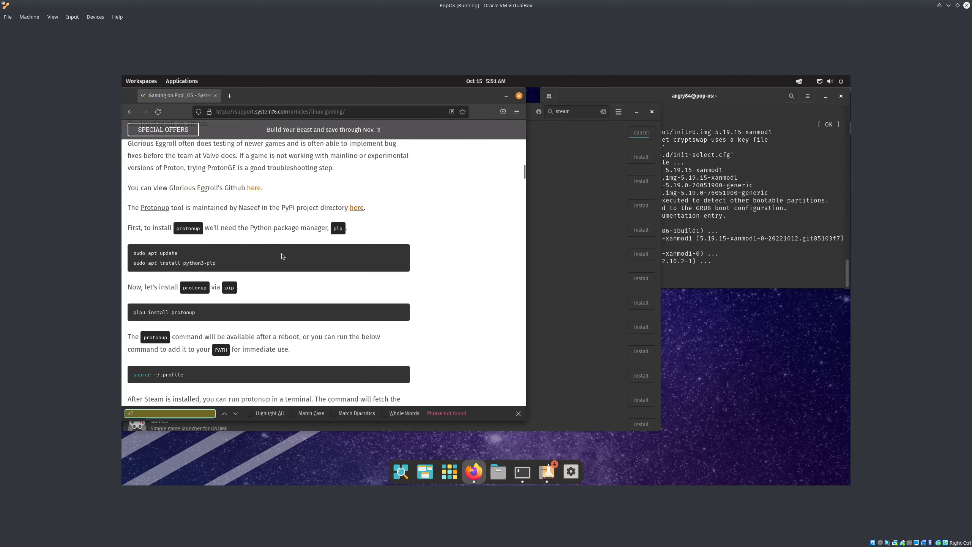
{"action": "key", "text": "Escape"}
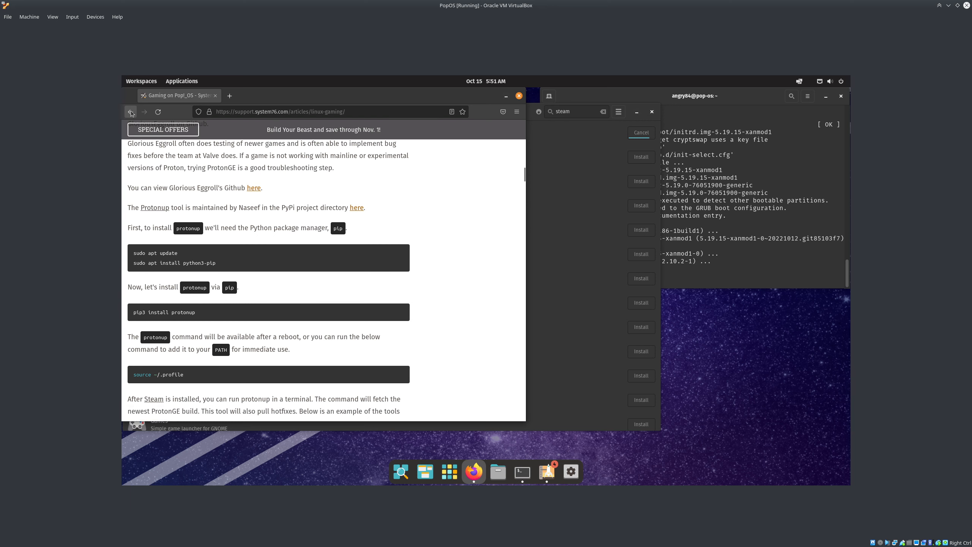
{"action": "left_click", "coordinate": [131, 112]}
Open the linuxhint Steam install guide and read through it
{"action": "left_click", "coordinate": [237, 302]}
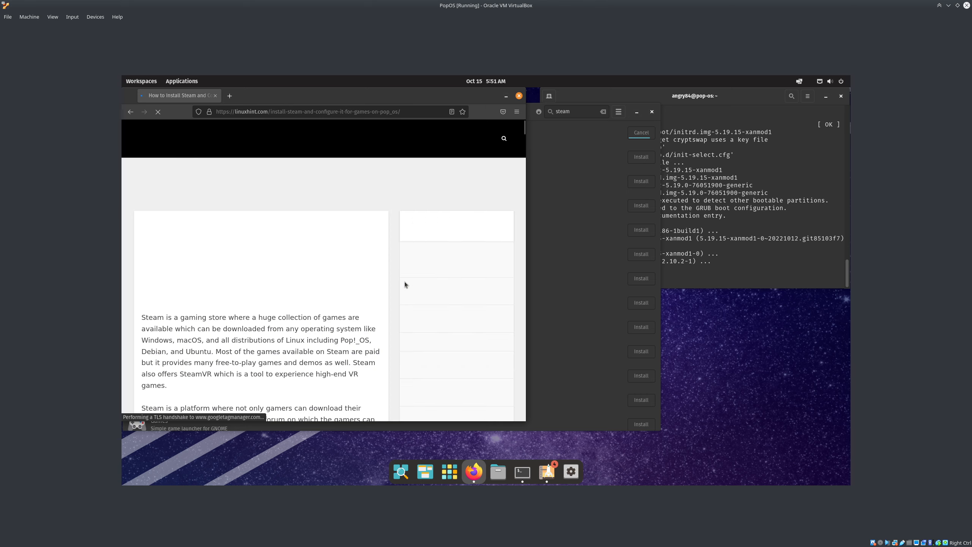
{"action": "scroll", "coordinate": [342, 290], "scroll_direction": "down", "scroll_amount": 5}
{"action": "scroll", "coordinate": [341, 290], "scroll_direction": "down", "scroll_amount": 10}
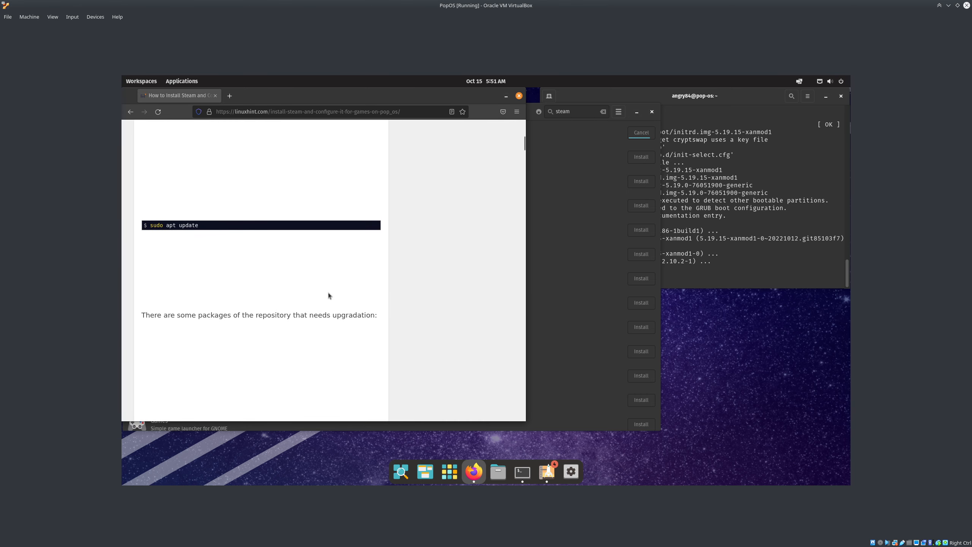
{"action": "scroll", "coordinate": [325, 297], "scroll_direction": "down", "scroll_amount": 10}
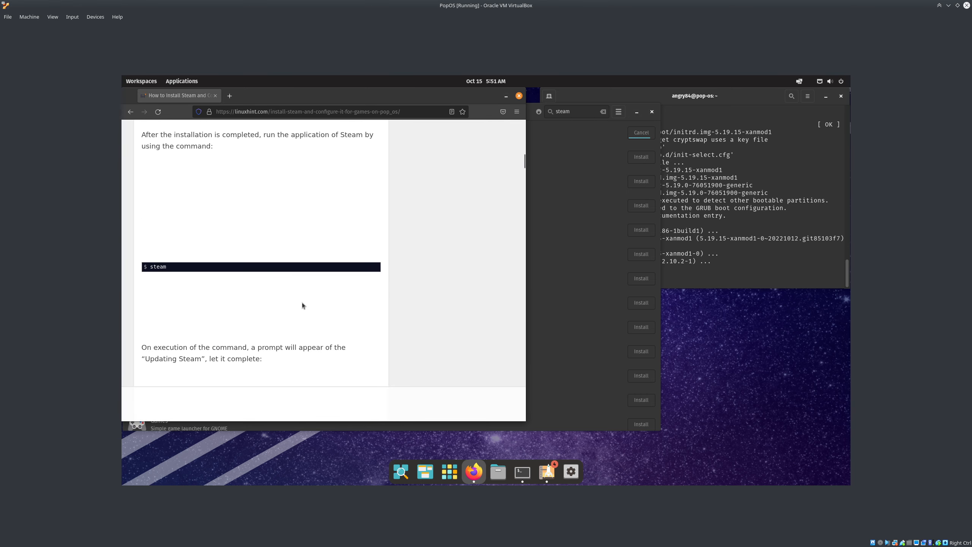
{"action": "scroll", "coordinate": [300, 305], "scroll_direction": "down", "scroll_amount": 15}
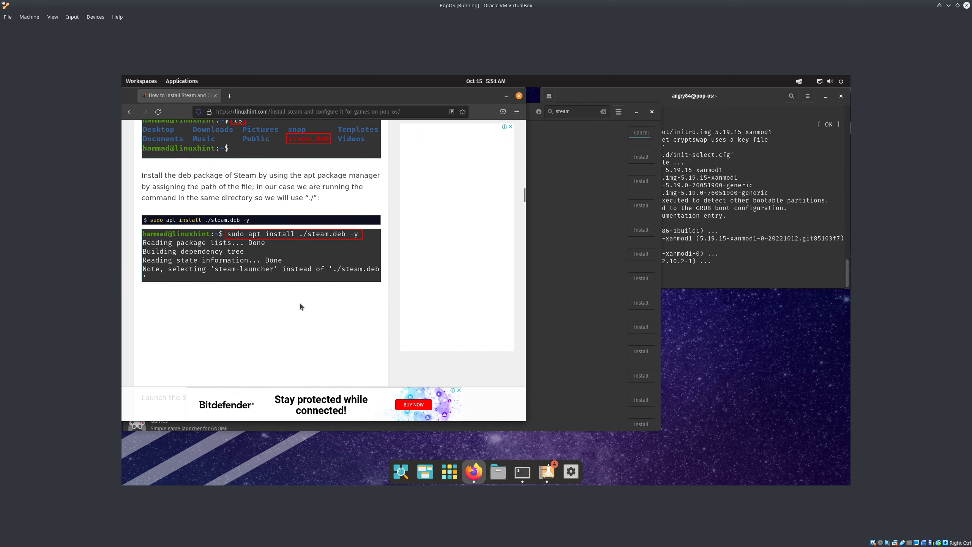
{"action": "scroll", "coordinate": [300, 304], "scroll_direction": "down", "scroll_amount": 8}
{"action": "key", "text": "ctrl+f"}
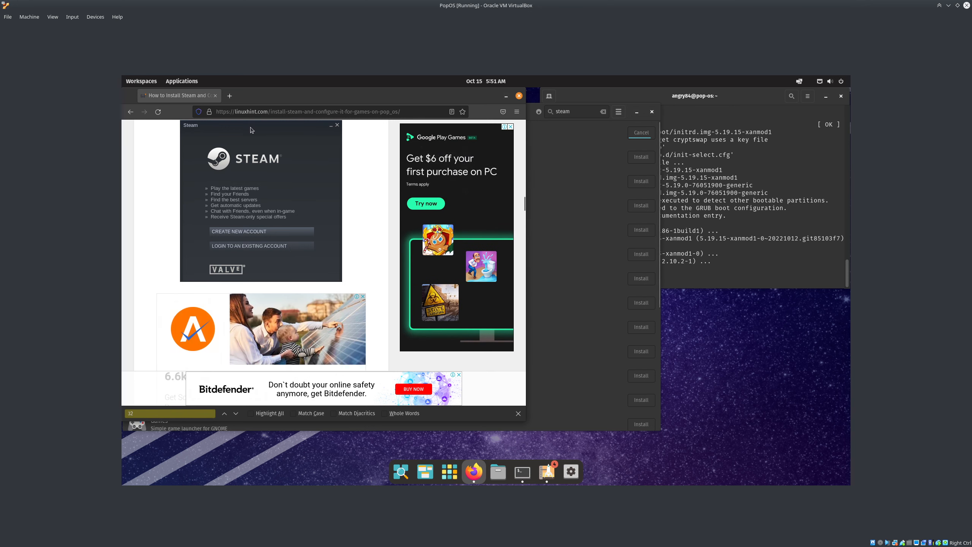
{"action": "scroll", "coordinate": [347, 187], "scroll_direction": "up", "scroll_amount": 3}
{"action": "scroll", "coordinate": [356, 207], "scroll_direction": "down", "scroll_amount": 7}
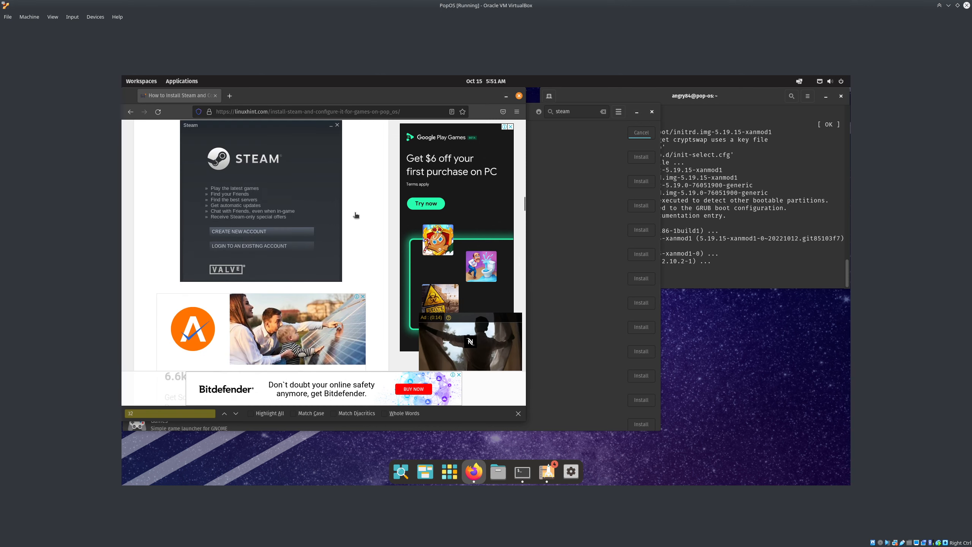
{"action": "scroll", "coordinate": [328, 250], "scroll_direction": "down", "scroll_amount": 8}
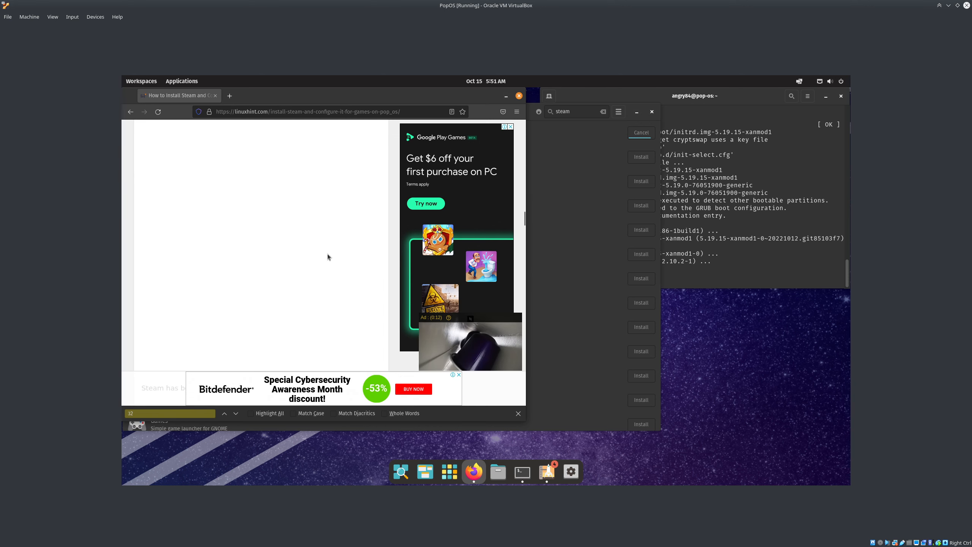
{"action": "scroll", "coordinate": [328, 256], "scroll_direction": "down", "scroll_amount": 8}
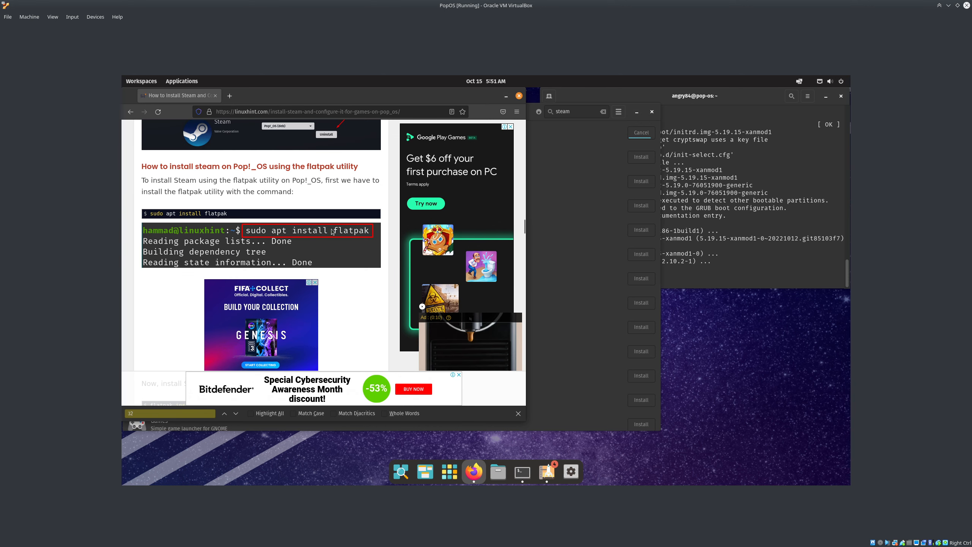
Search for 'popos install steam 32bit' and open the LinuxCapable Pop!_OS 22.04 Steam guide
{"action": "left_click", "coordinate": [130, 111]}
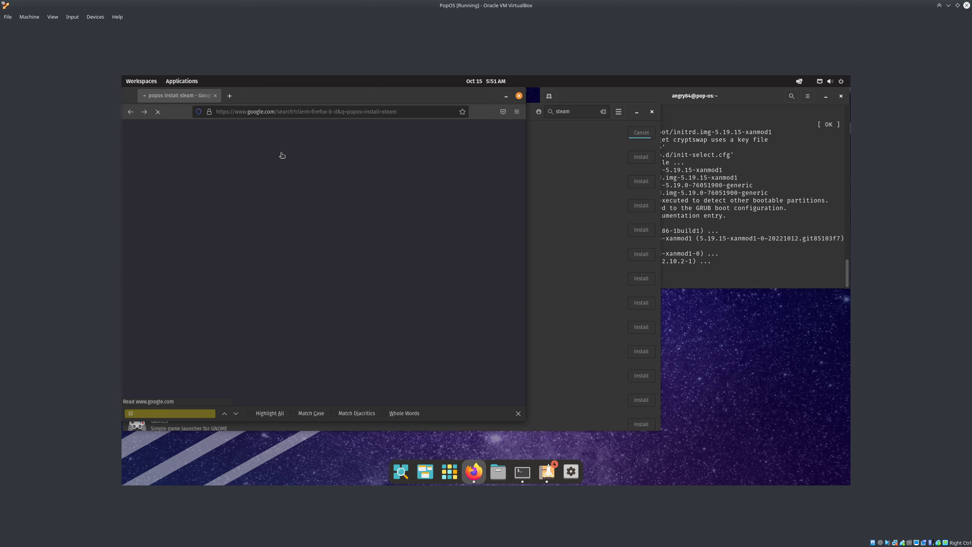
{"action": "left_click", "coordinate": [268, 139]}
{"action": "type", "text": "32bit"}
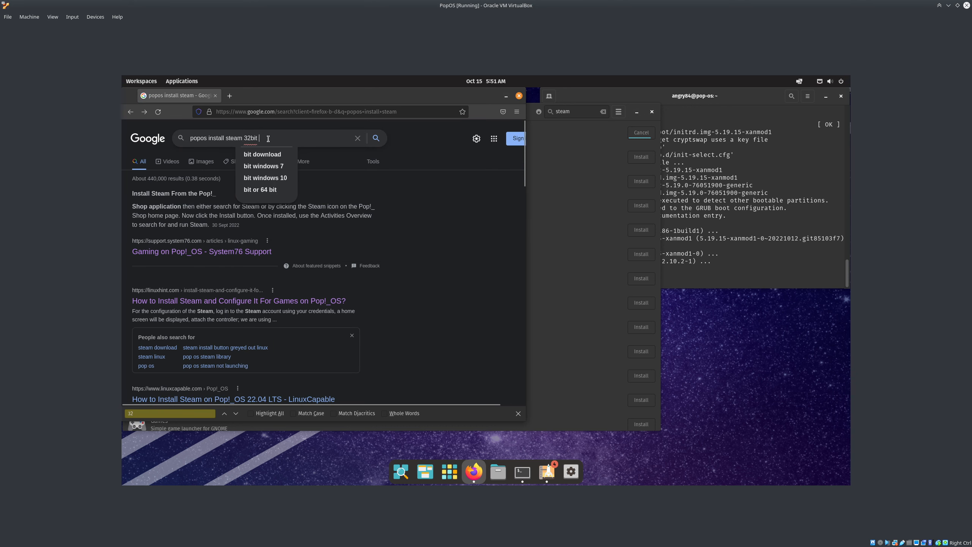
{"action": "key", "text": "Return"}
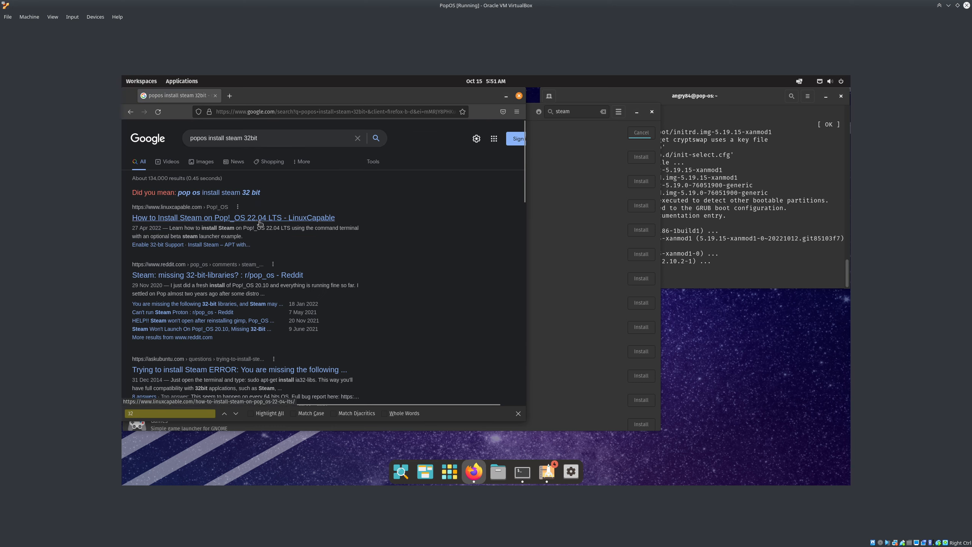
{"action": "left_click", "coordinate": [169, 245]}
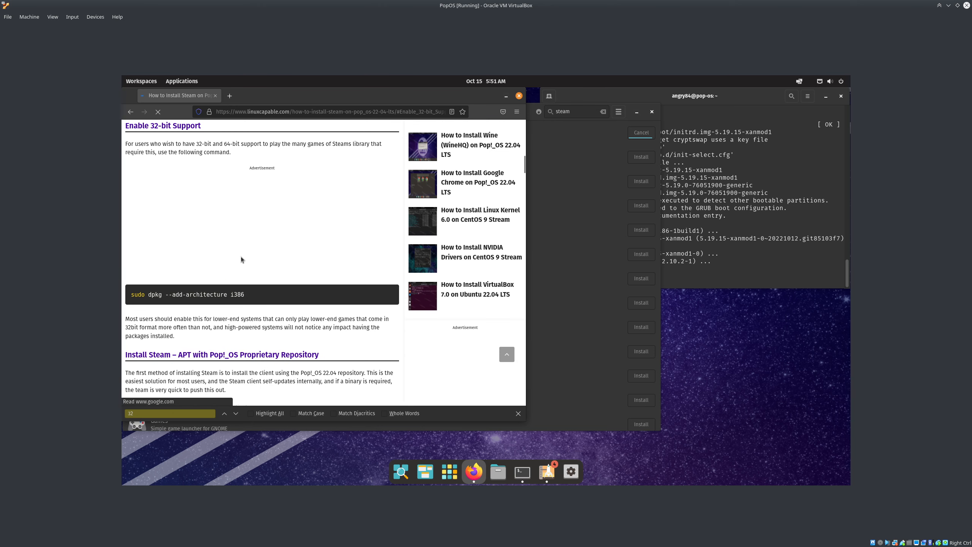
Run sudo dpkg --add-architecture i386 in the terminal and minimize Firefox
{"action": "left_click_drag", "start_coordinate": [246, 294], "coordinate": [118, 299]}
{"action": "key", "text": "ctrl+c"}
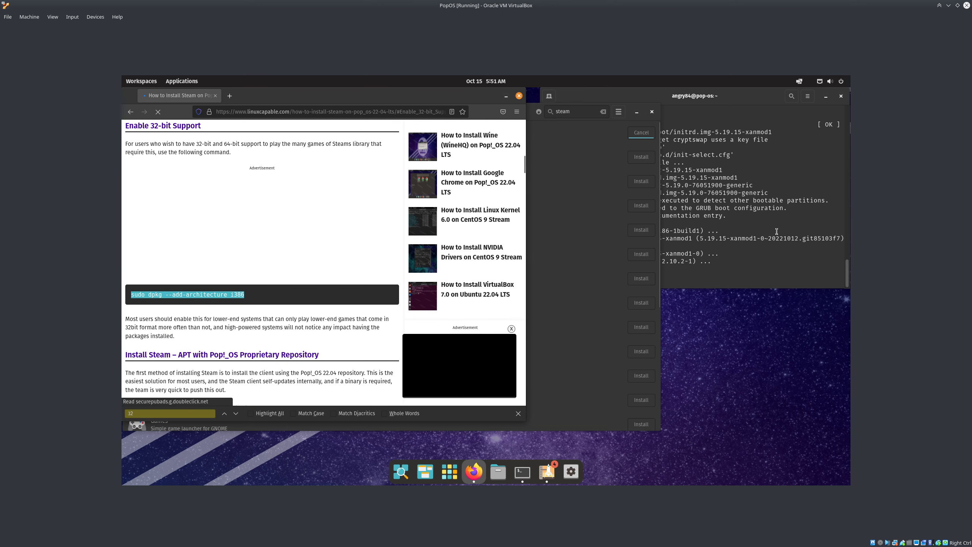
{"action": "left_click", "coordinate": [773, 233]}
{"action": "key", "text": "ctrl+shift+v"}
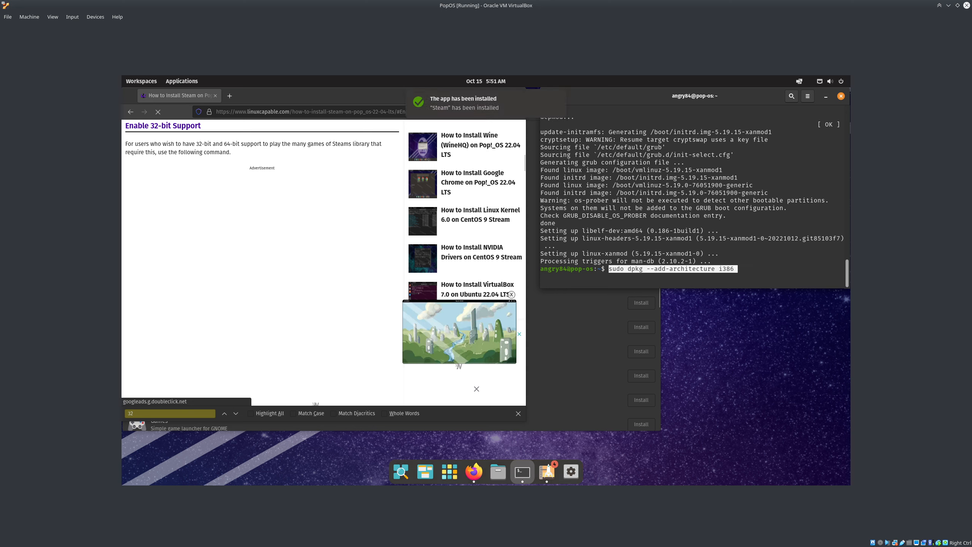
{"action": "key", "text": "Return"}
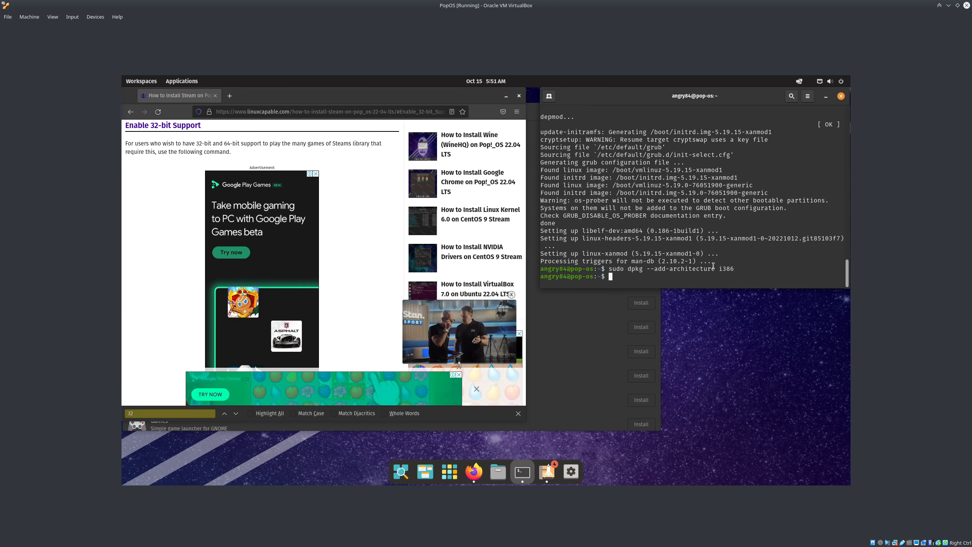
{"action": "left_click_drag", "start_coordinate": [719, 269], "coordinate": [735, 271]}
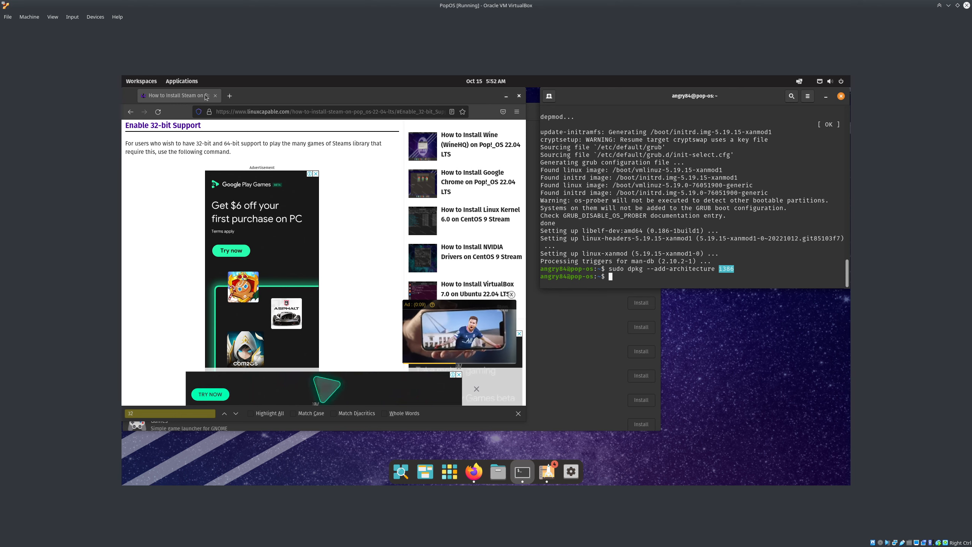
{"action": "left_click", "coordinate": [505, 96]}
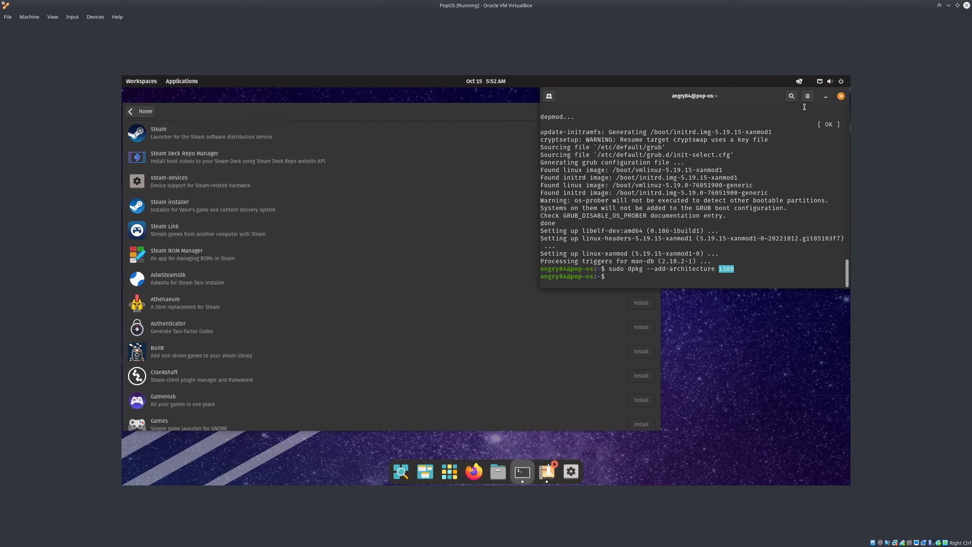
Close the terminal and launch the Steam Flatpak from the Pop launcher
{"action": "left_click", "coordinate": [840, 97]}
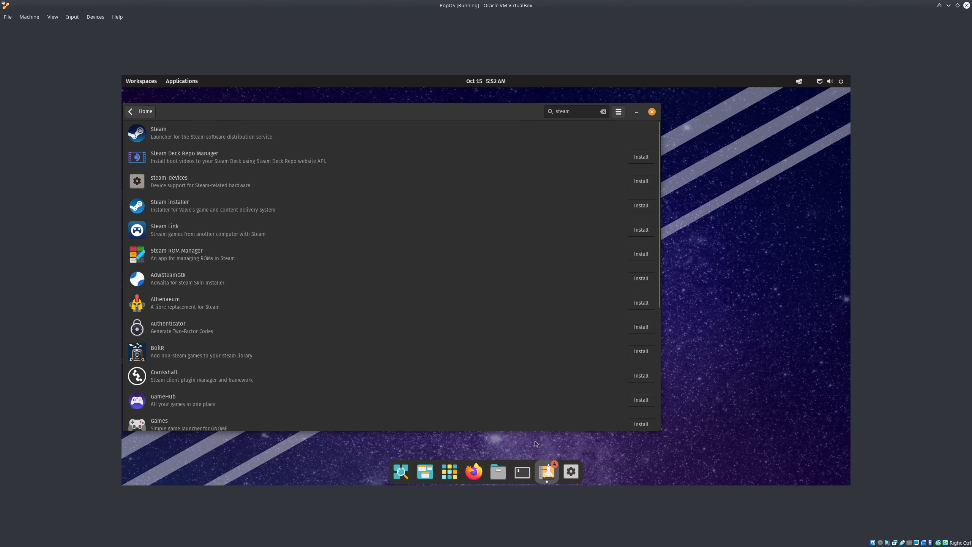
{"action": "key", "text": "super"}
{"action": "type", "text": "s"}
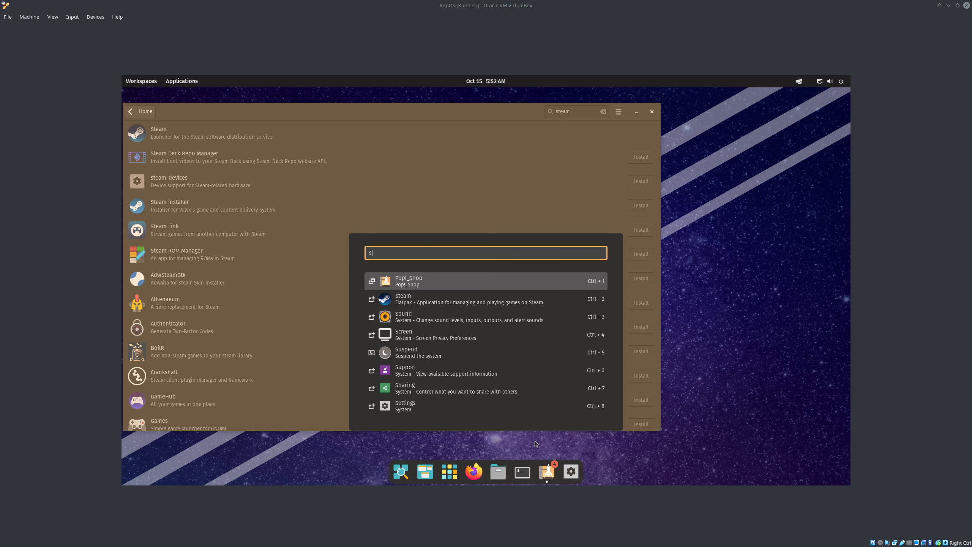
{"action": "type", "text": "tea"}
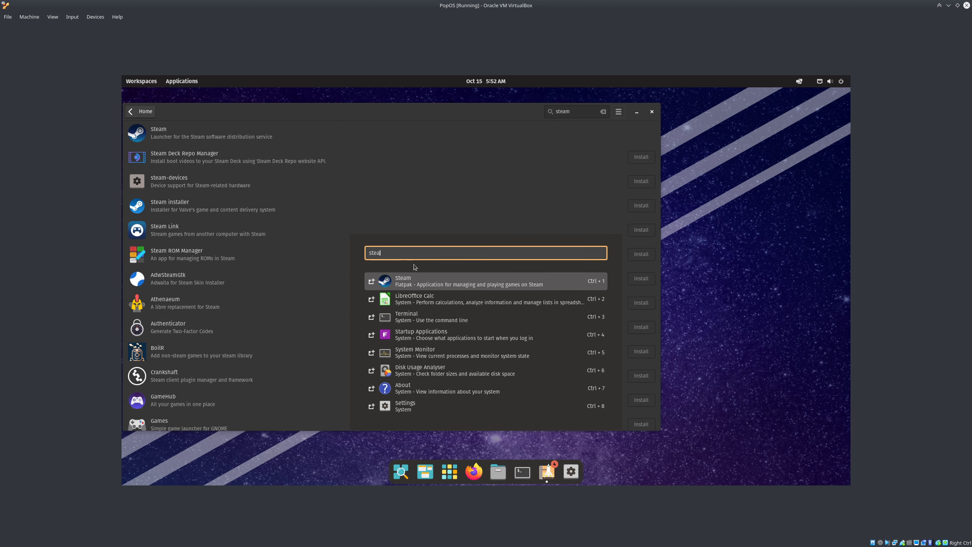
{"action": "left_click", "coordinate": [402, 287]}
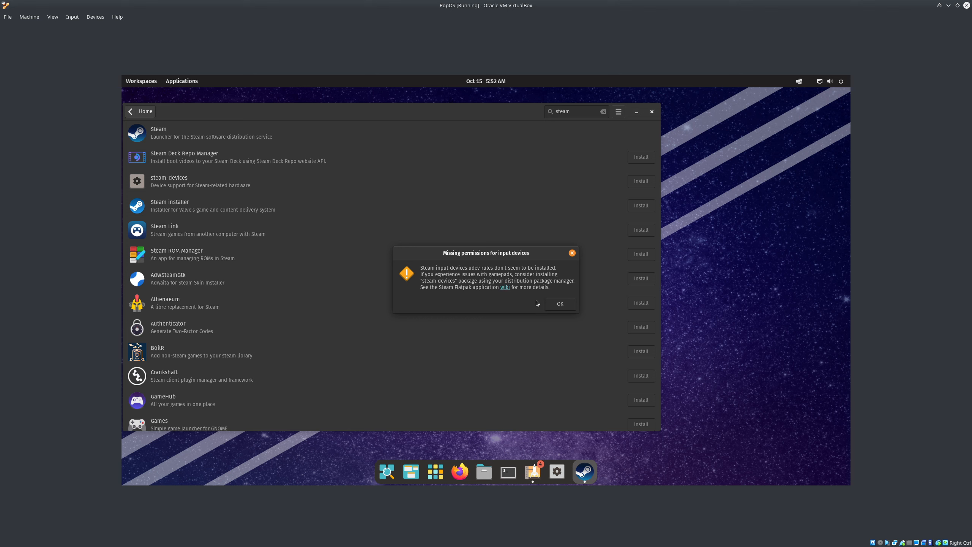
Dismiss Steam's missing input-device permissions warning and return Pop!_Shop to its Home page
{"action": "left_click", "coordinate": [561, 304]}
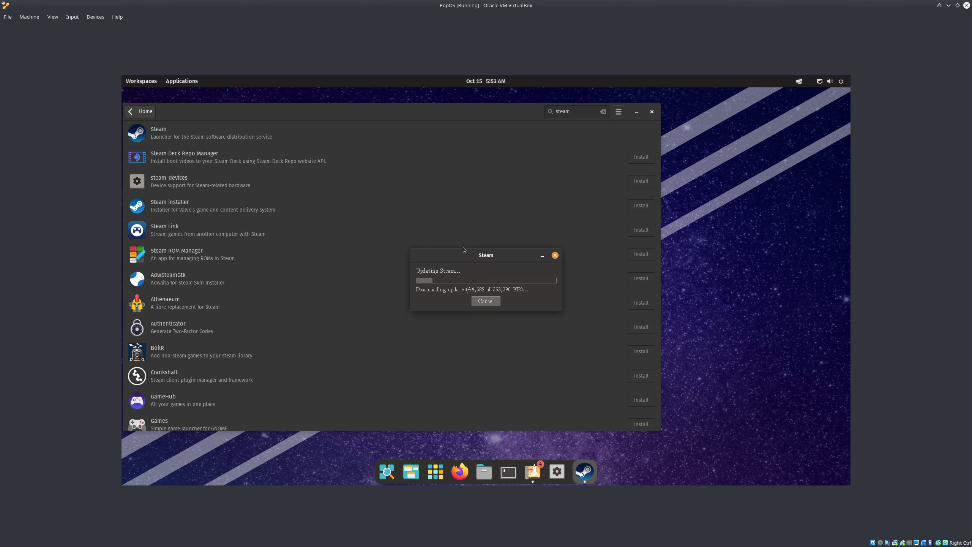
{"action": "left_click", "coordinate": [142, 112]}
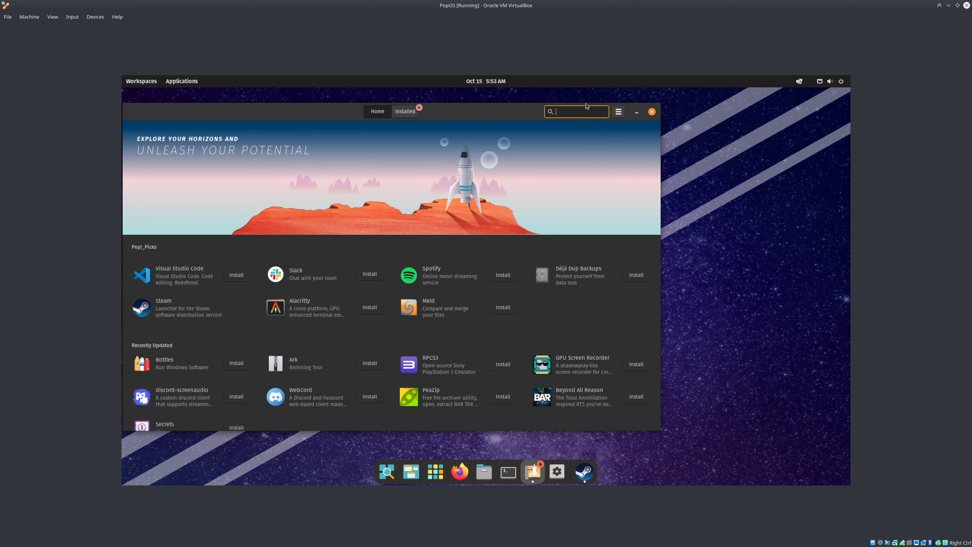
Search for and start installing Bottles and Lutris from Pop!_Shop
{"action": "type", "text": "bottles"}
{"action": "left_click", "coordinate": [641, 132]}
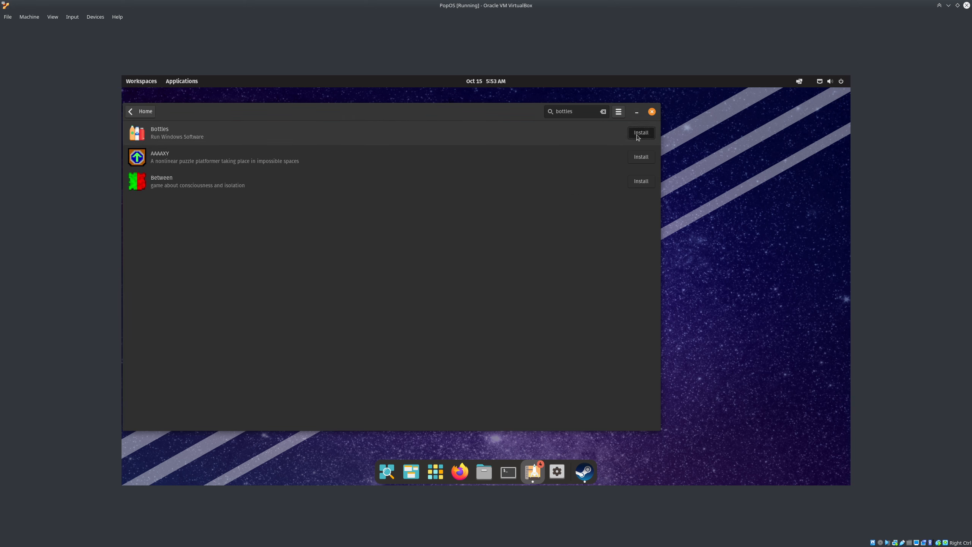
{"action": "left_click", "coordinate": [140, 116]}
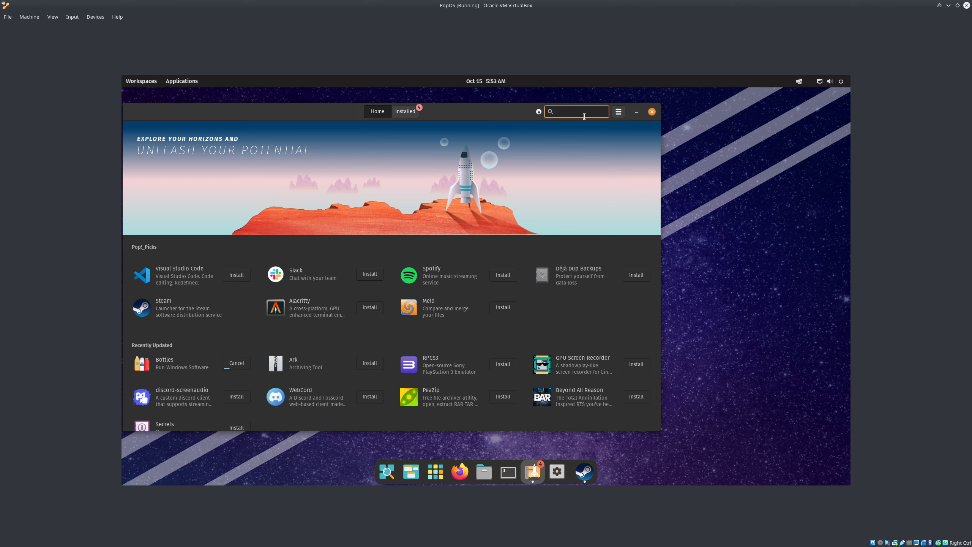
{"action": "type", "text": "lutris"}
{"action": "left_click", "coordinate": [641, 132]}
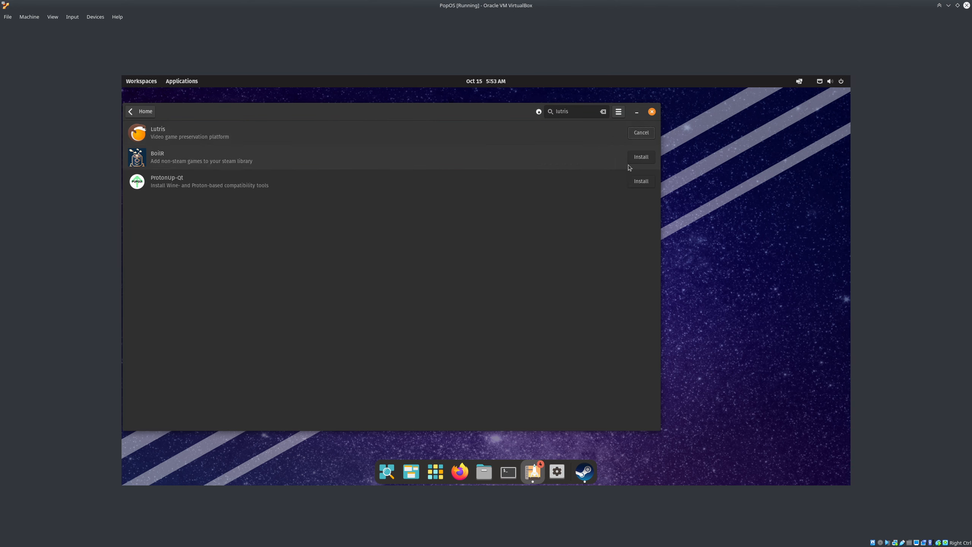
{"action": "left_click", "coordinate": [147, 112]}
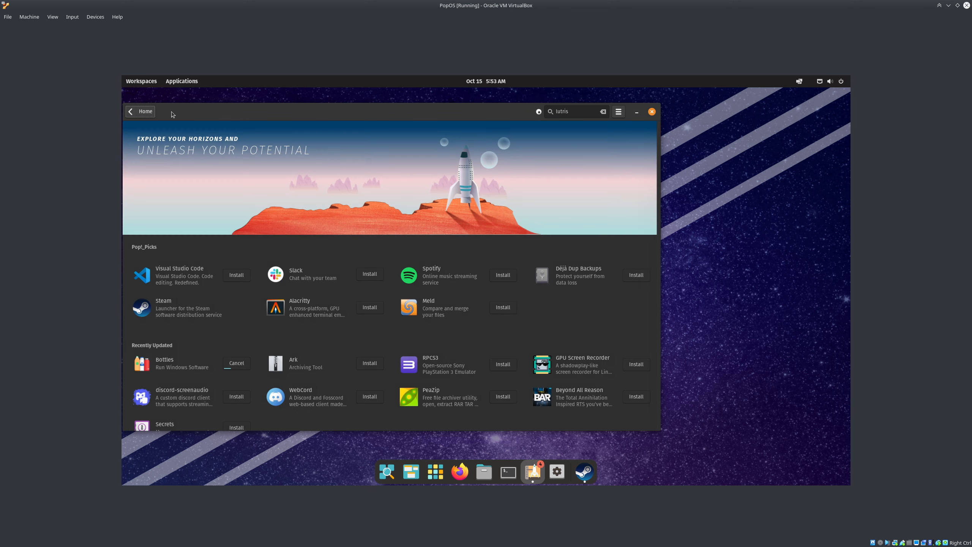
Check the Installed tab, search 'bottles' again, and launch Steam from the dock
{"action": "left_click_drag", "start_coordinate": [211, 111], "coordinate": [325, 112]}
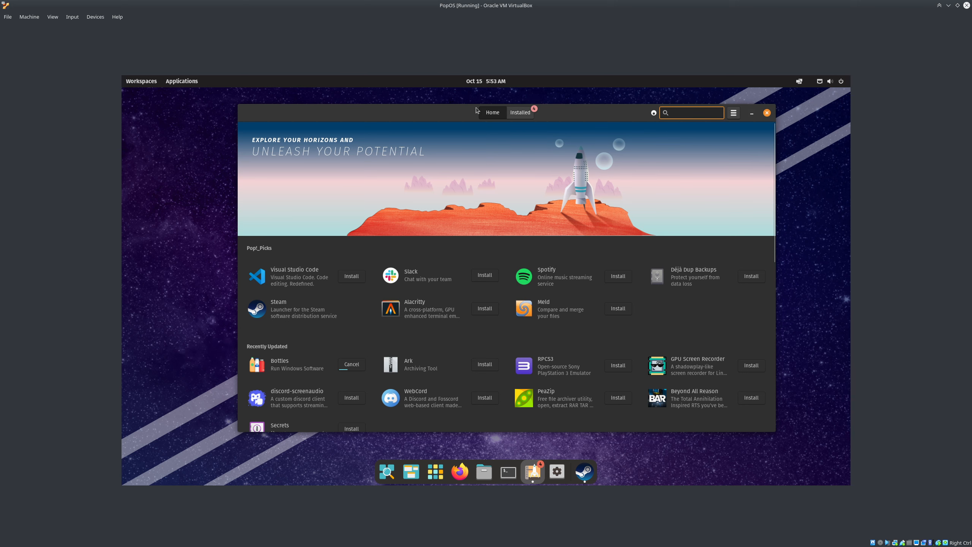
{"action": "left_click", "coordinate": [521, 115]}
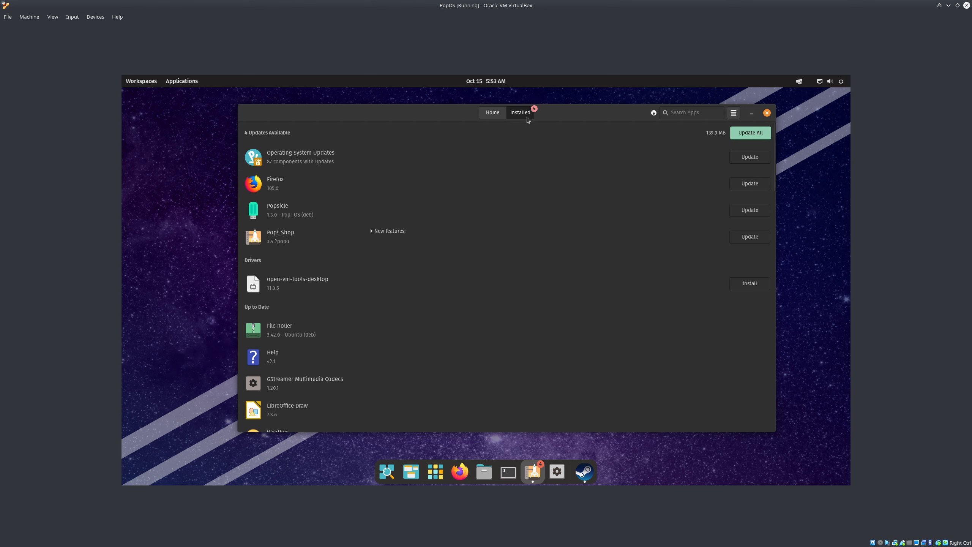
{"action": "left_click", "coordinate": [495, 115]}
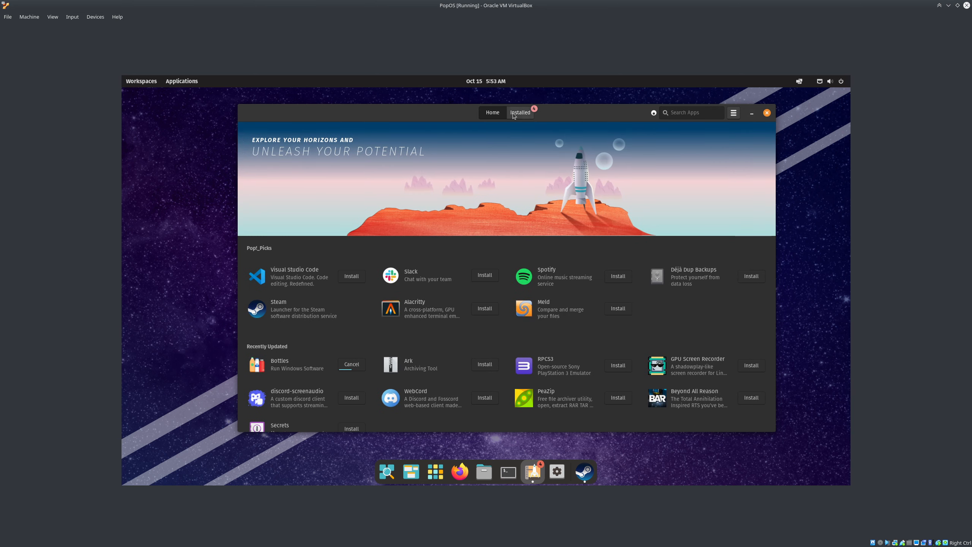
{"action": "left_click", "coordinate": [671, 113]}
{"action": "type", "text": "bottles"}
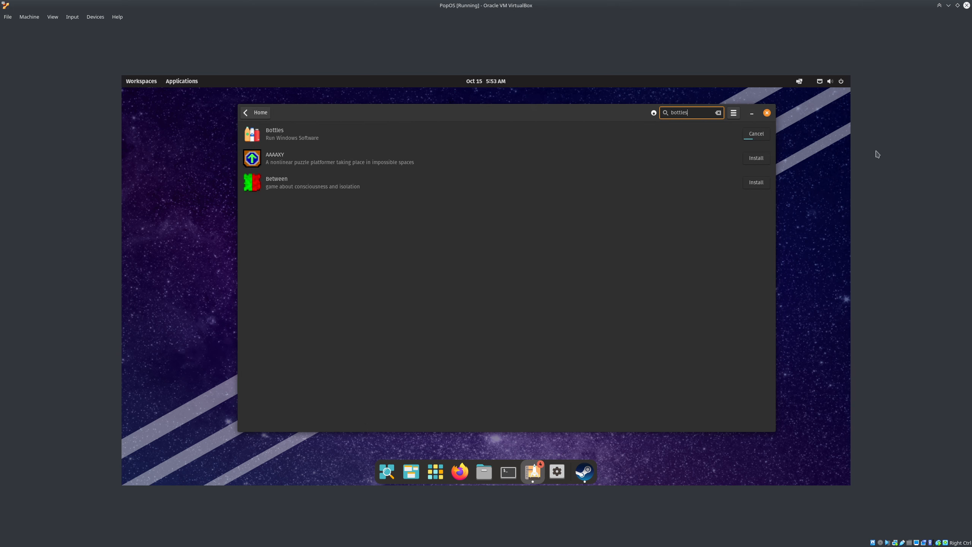
{"action": "left_click", "coordinate": [583, 470]}
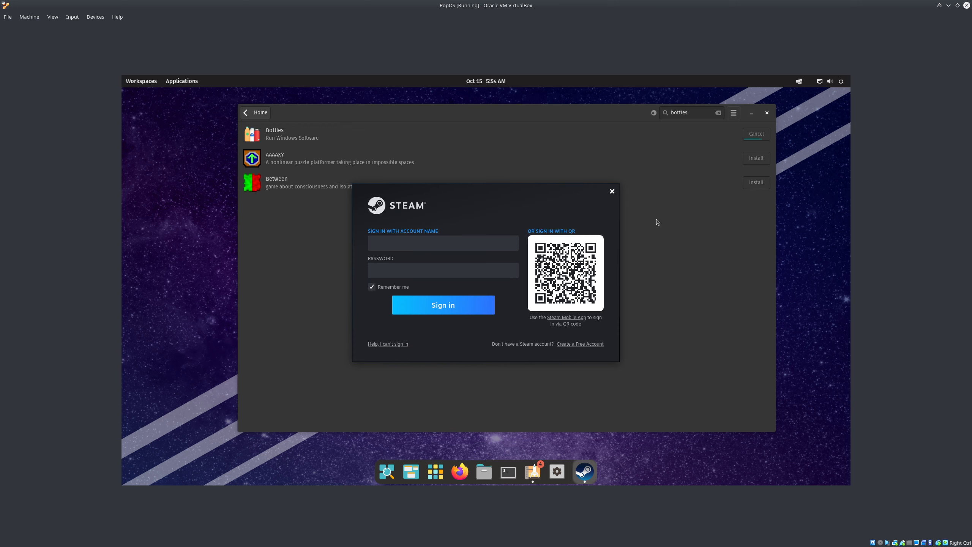
Close Steam's sign-in window in the VM and minimize VirtualBox to reach the host
{"action": "left_click", "coordinate": [611, 191]}
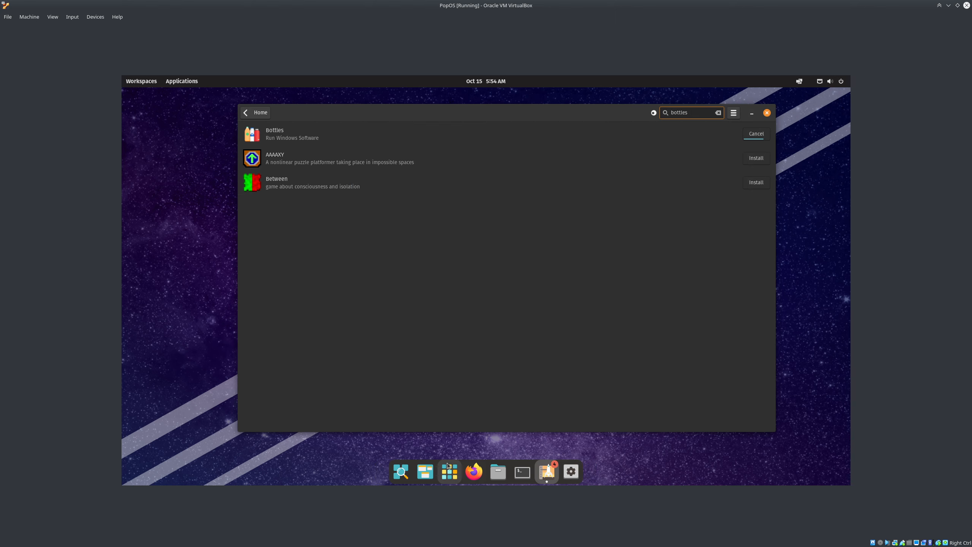
{"action": "key", "text": "super"}
{"action": "key", "text": "super"}
{"action": "key", "text": "super+a"}
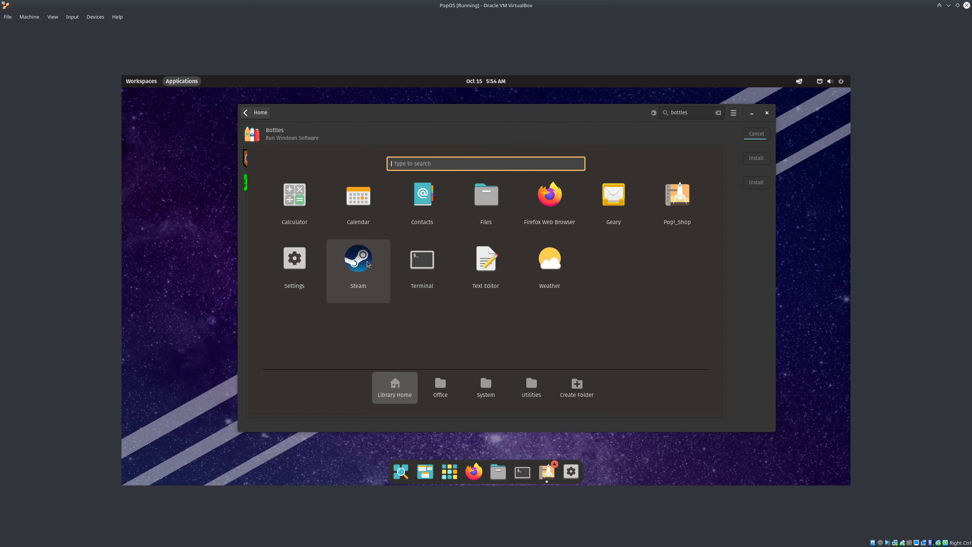
{"action": "left_click", "coordinate": [809, 310]}
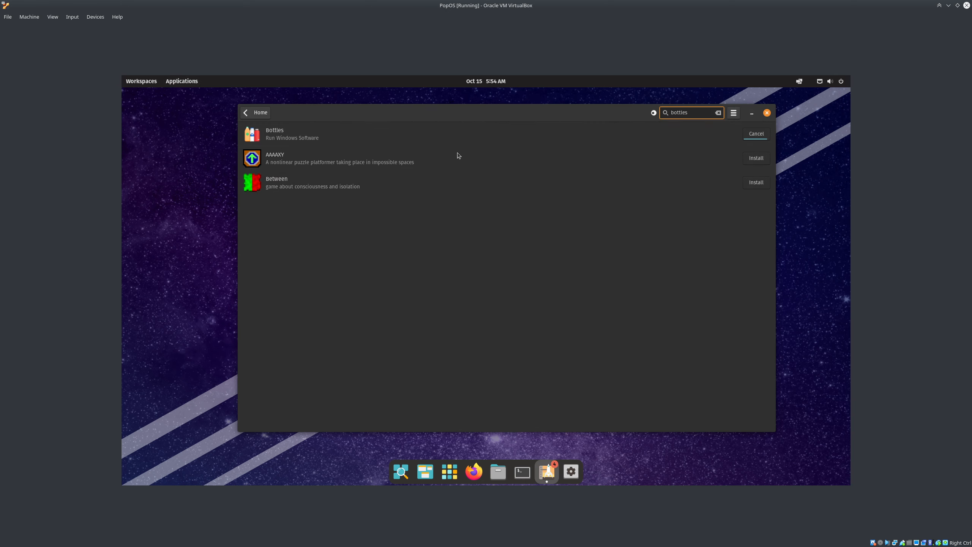
{"action": "left_click", "coordinate": [949, 6]}
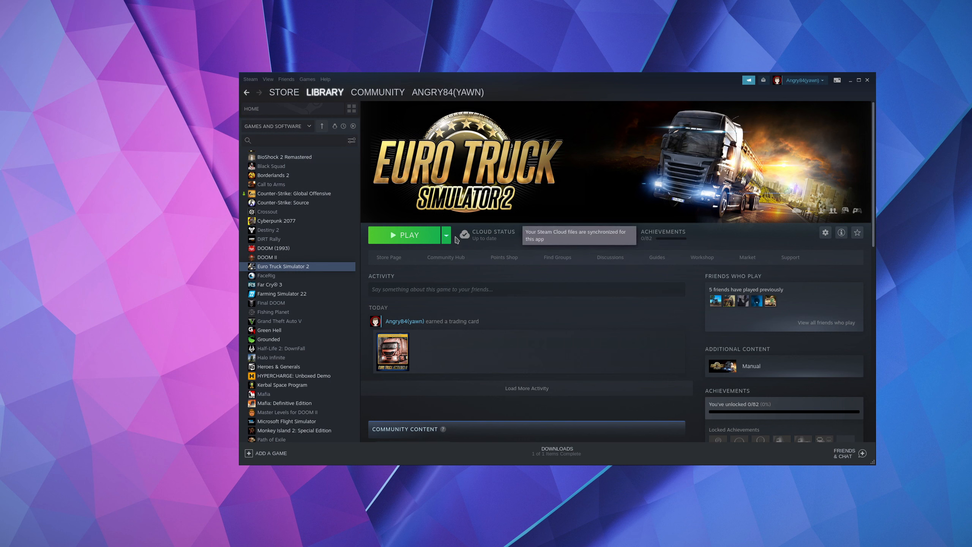
Open and cancel Steam Settings, then open Euro Truck Simulator 2's compatibility properties
{"action": "left_click", "coordinate": [250, 81]}
{"action": "left_click", "coordinate": [264, 126]}
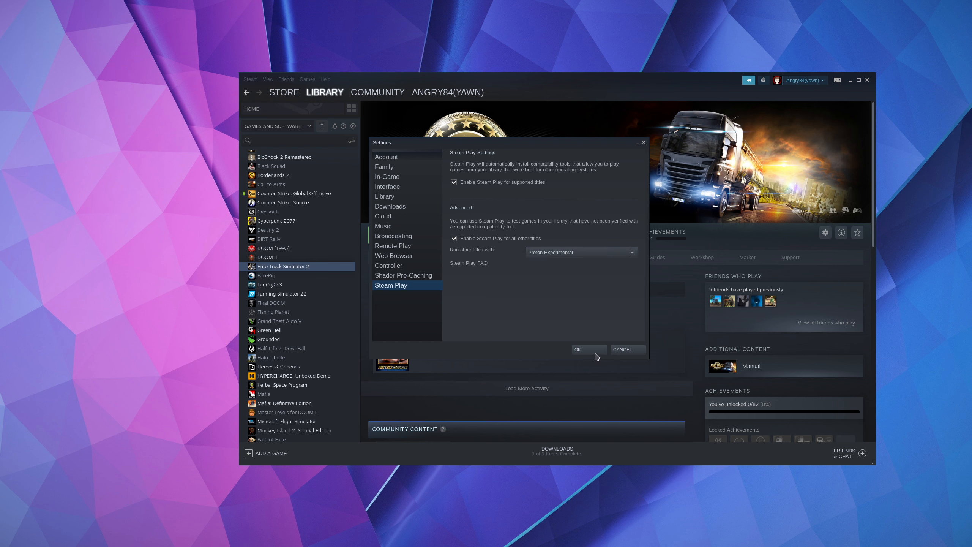
{"action": "left_click", "coordinate": [623, 350]}
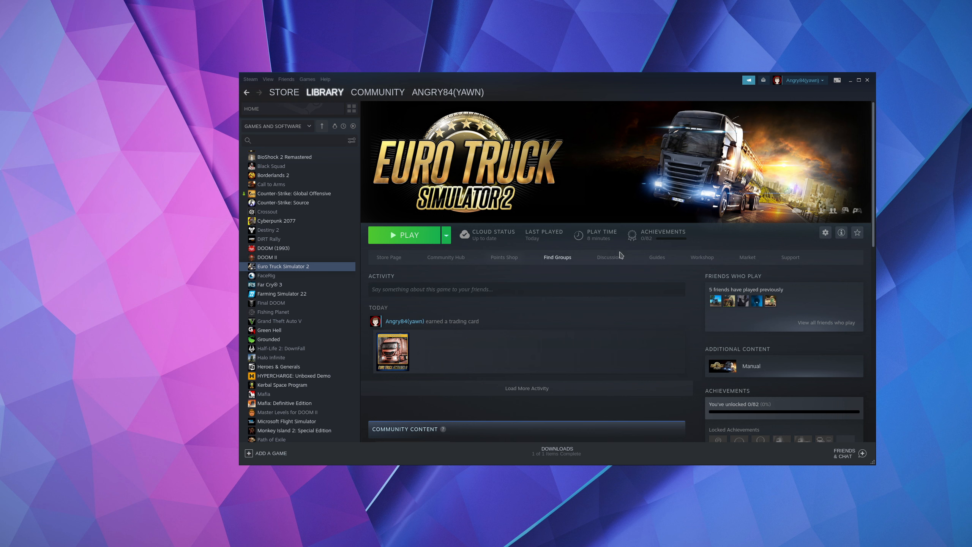
{"action": "left_click", "coordinate": [825, 233]}
{"action": "left_click", "coordinate": [840, 277]}
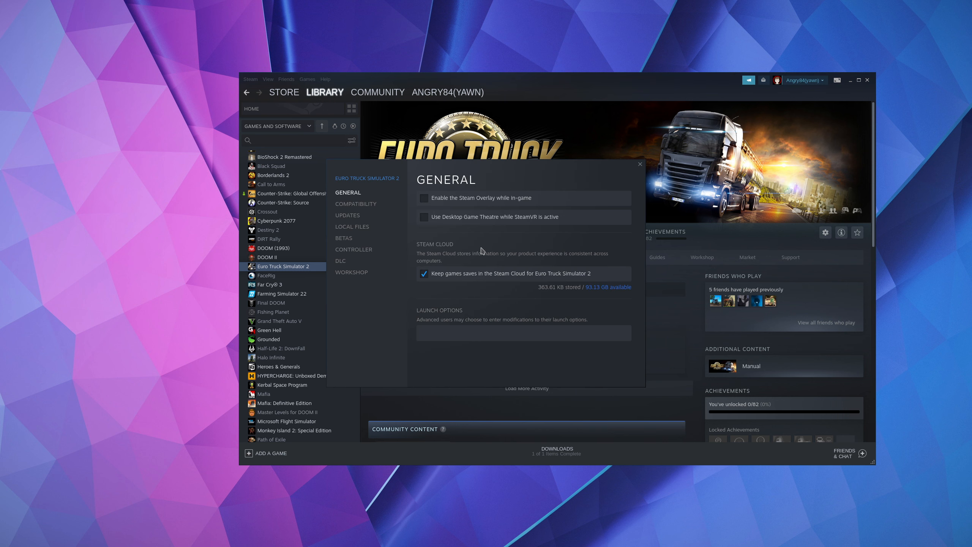
{"action": "left_click", "coordinate": [374, 208]}
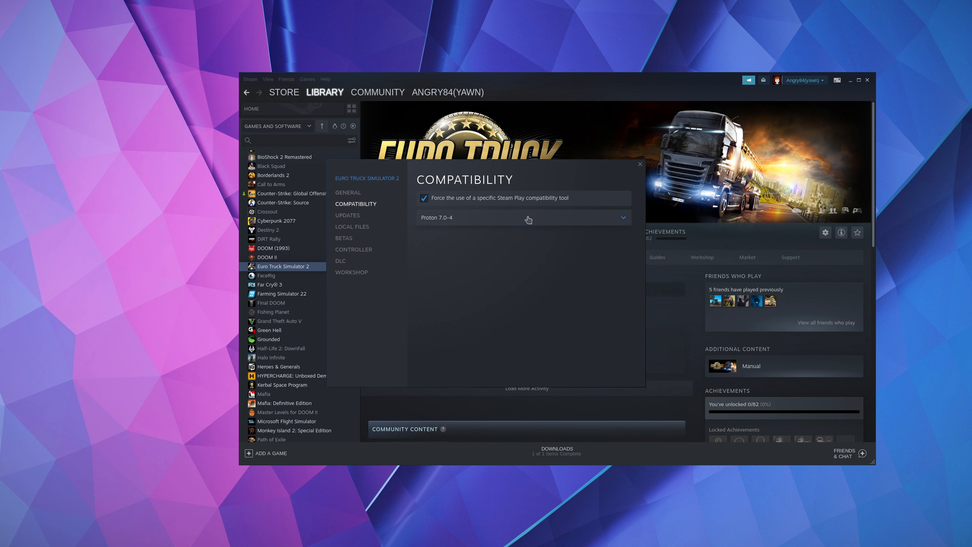
Confirm Proton 7.0-4 stays selected, then close the game's properties and Steam
{"action": "left_click", "coordinate": [555, 222]}
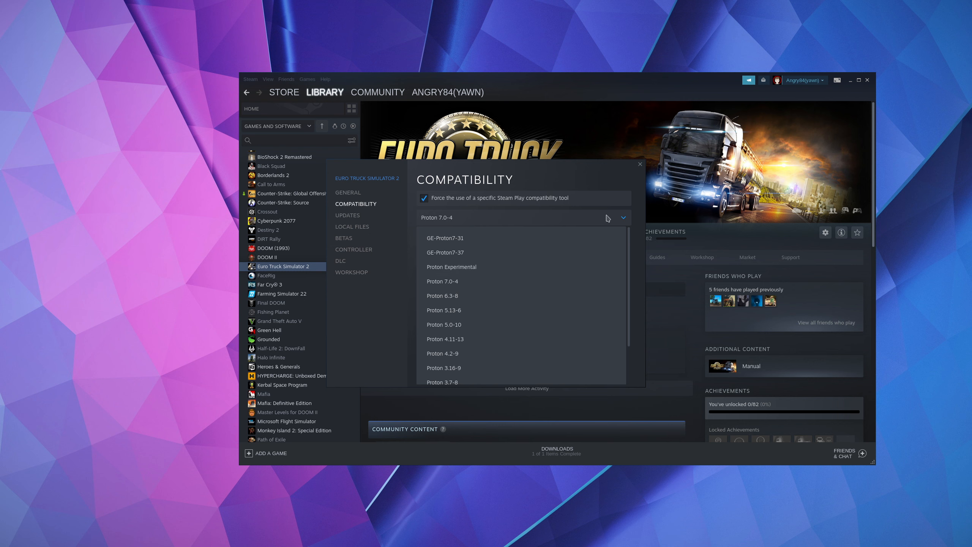
{"action": "left_click", "coordinate": [619, 218]}
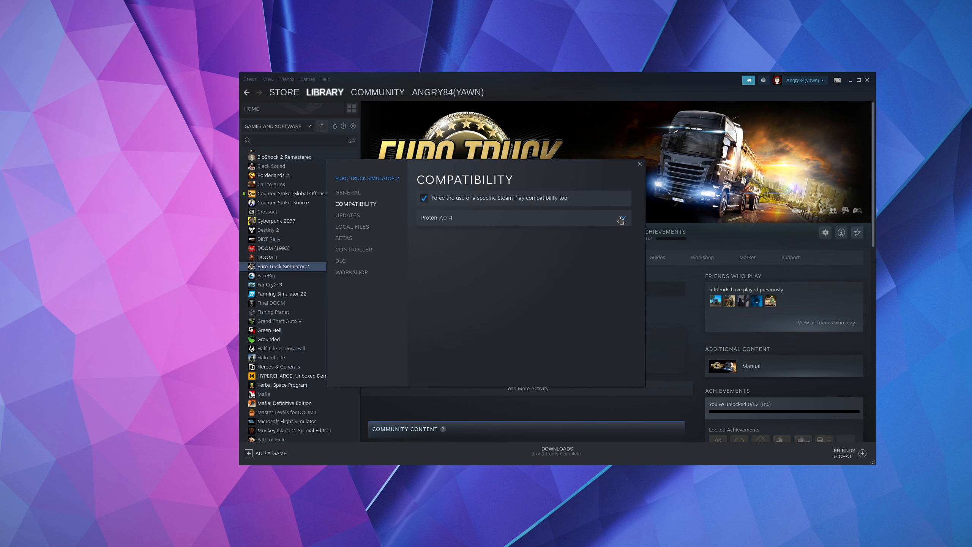
{"action": "left_click", "coordinate": [490, 221]}
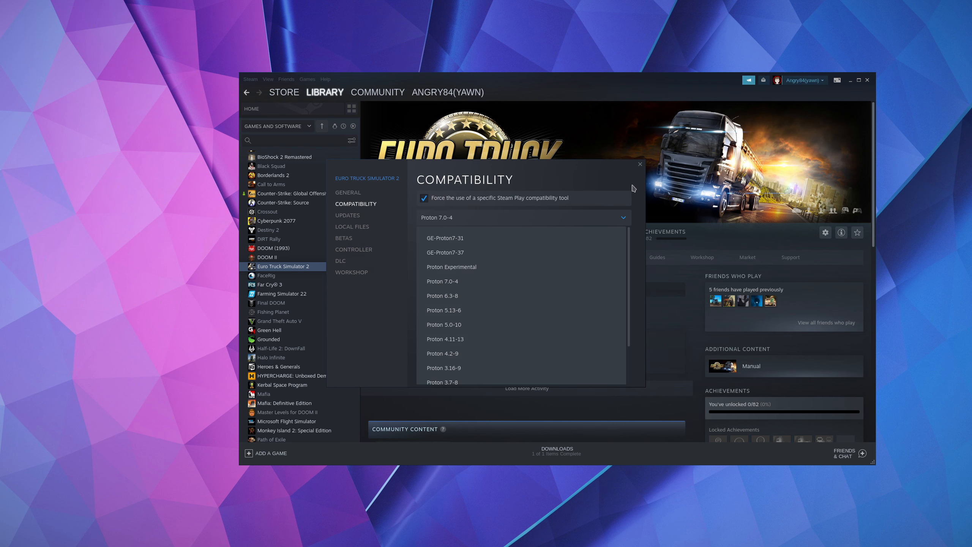
{"action": "left_click", "coordinate": [632, 218]}
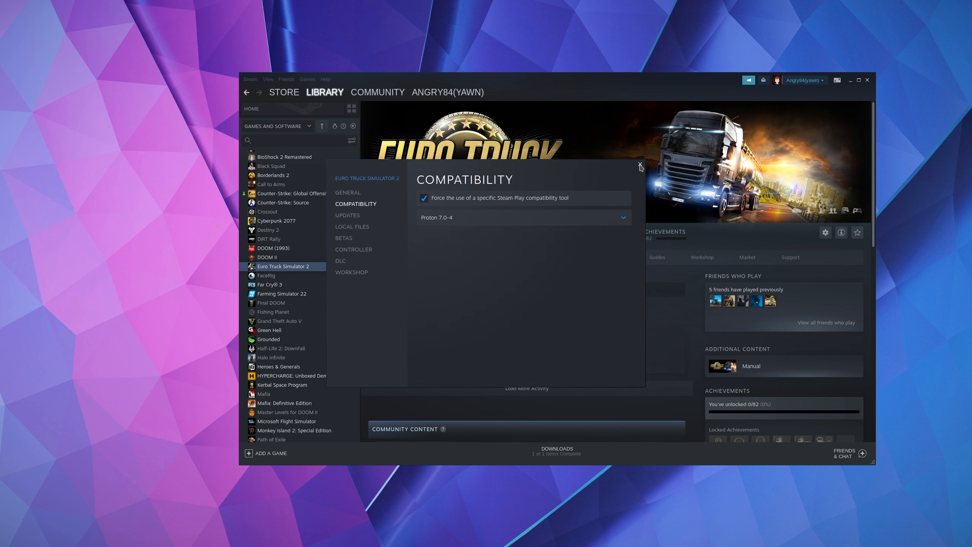
{"action": "left_click", "coordinate": [348, 193]}
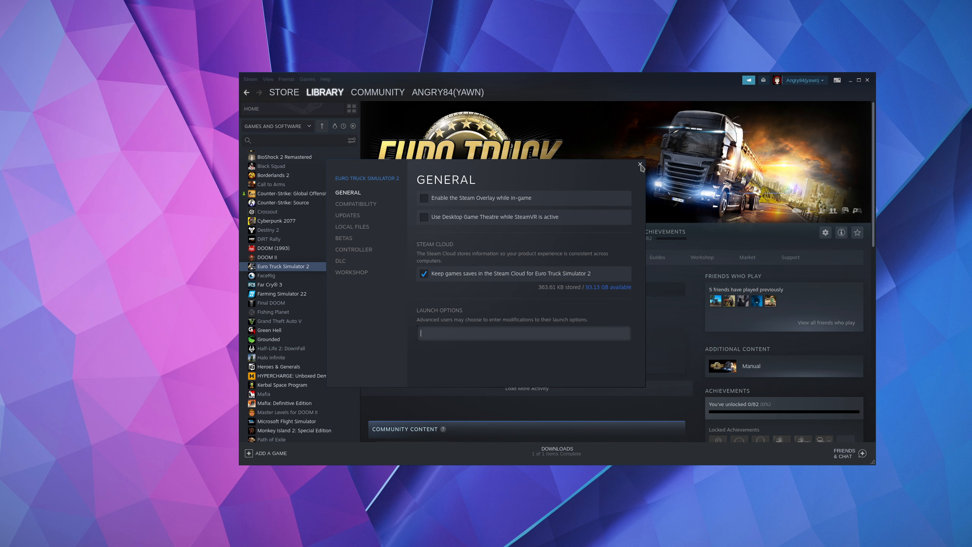
{"action": "left_click", "coordinate": [640, 165]}
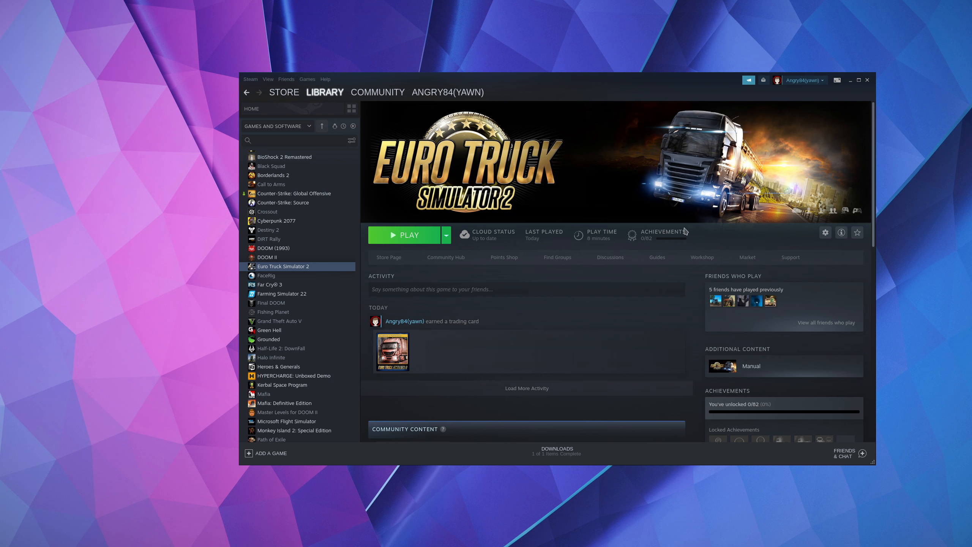
{"action": "left_click", "coordinate": [868, 81]}
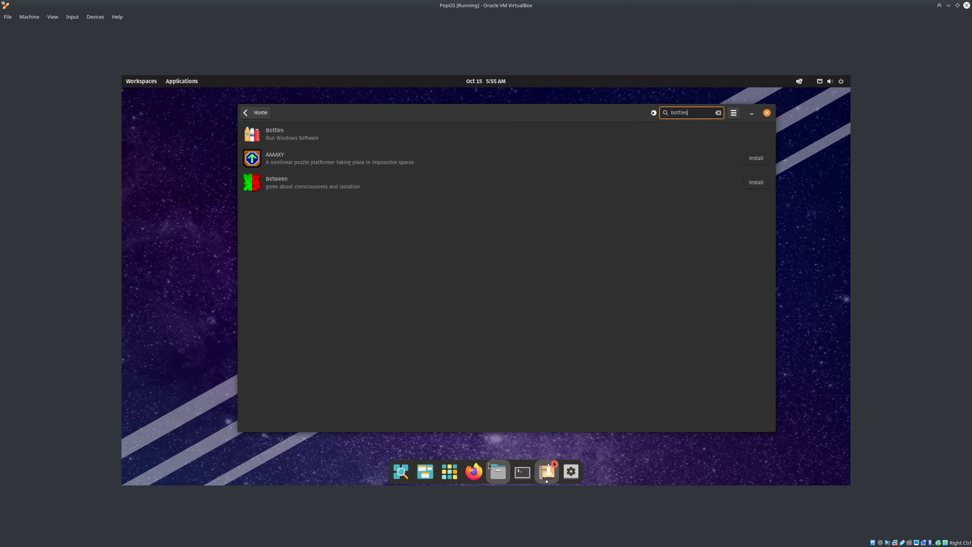
Launch Bottles from the applications grid, minimize Pop!_Shop, and open Firefox from the dock
{"action": "left_click", "coordinate": [458, 475]}
{"action": "left_click", "coordinate": [356, 199]}
{"action": "left_click", "coordinate": [752, 113]}
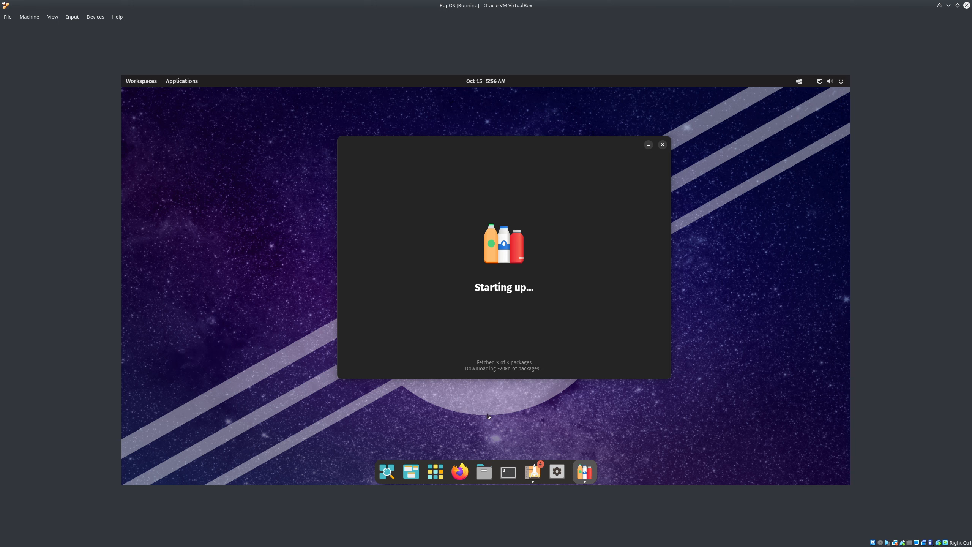
{"action": "left_click", "coordinate": [460, 465]}
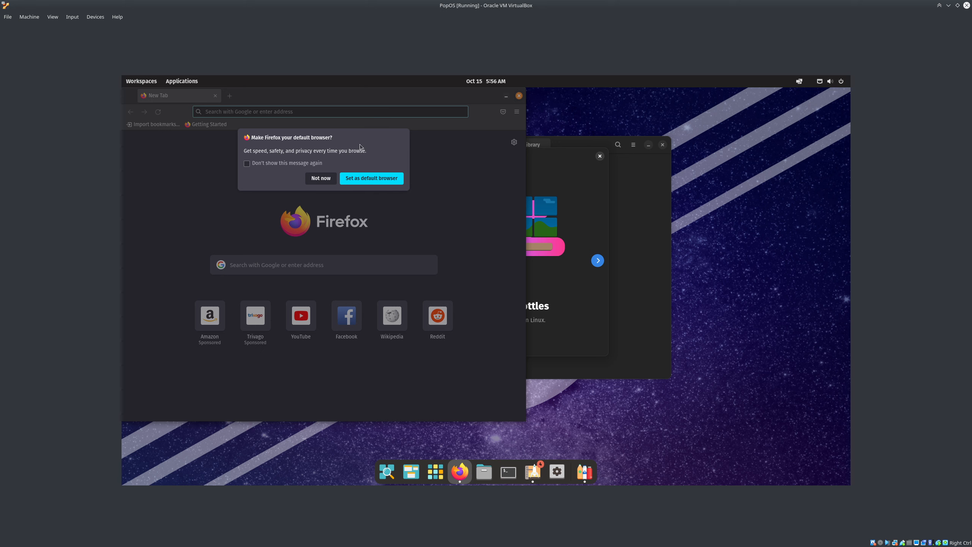
Search the web for 'linux bottles apps' and open the Bottles website
{"action": "left_click", "coordinate": [321, 179]}
{"action": "left_click", "coordinate": [367, 113]}
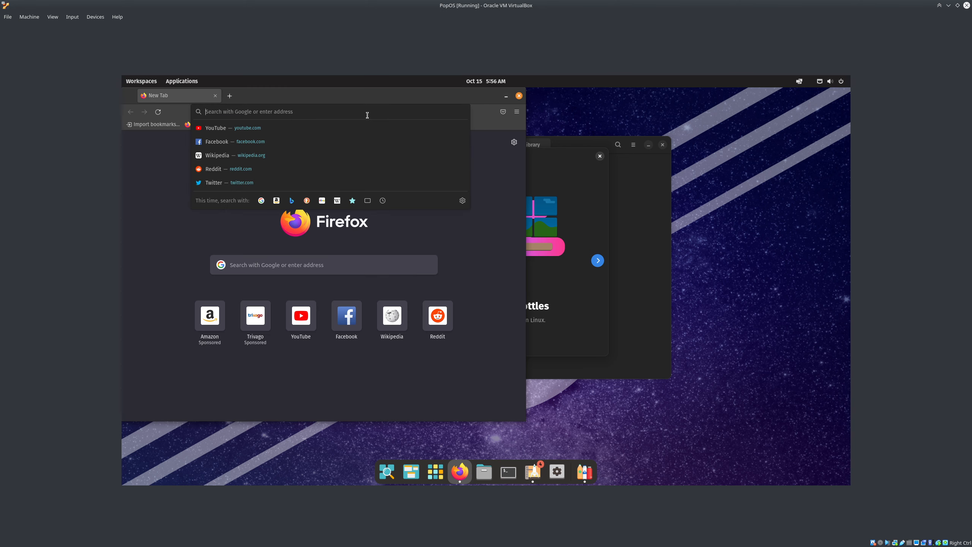
{"action": "type", "text": "linux bottle"}
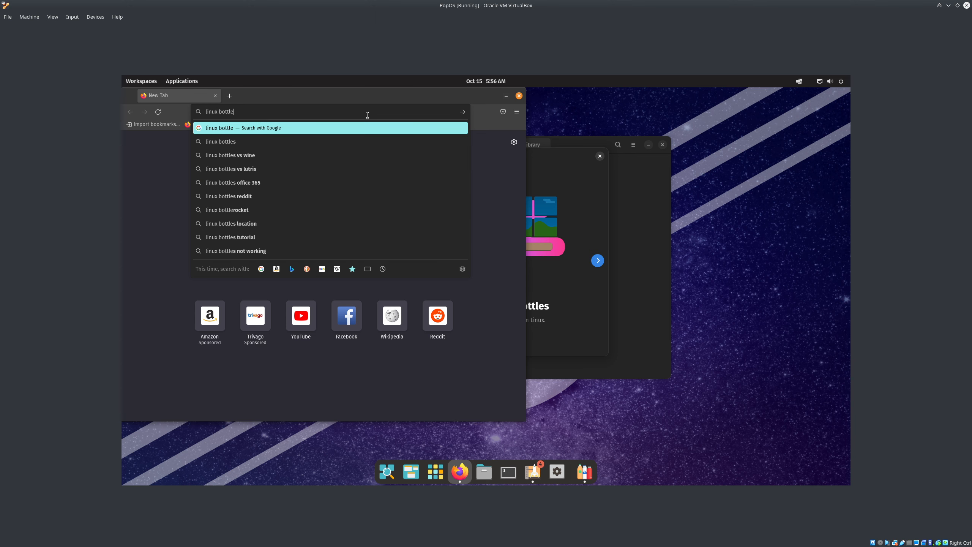
{"action": "type", "text": "s apps"}
{"action": "key", "text": "Return"}
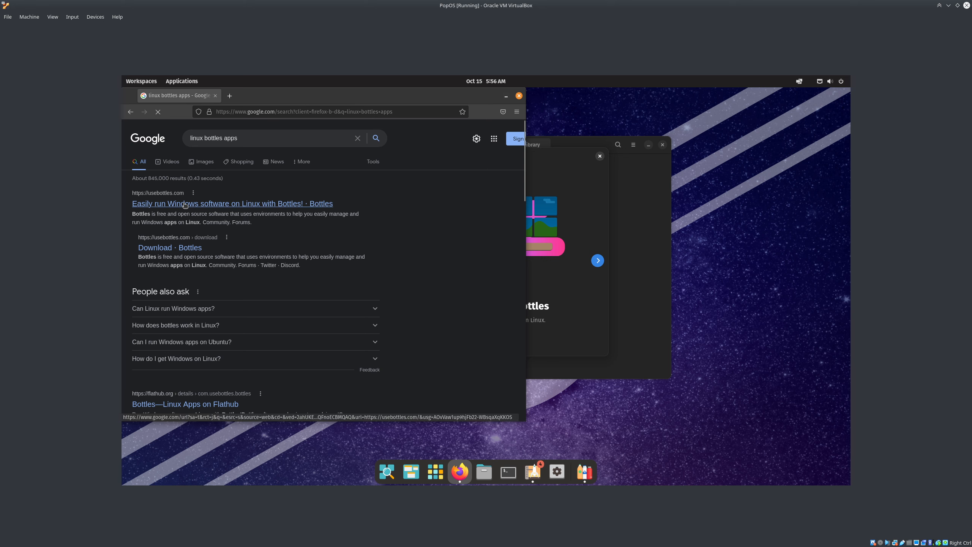
{"action": "left_click", "coordinate": [286, 204]}
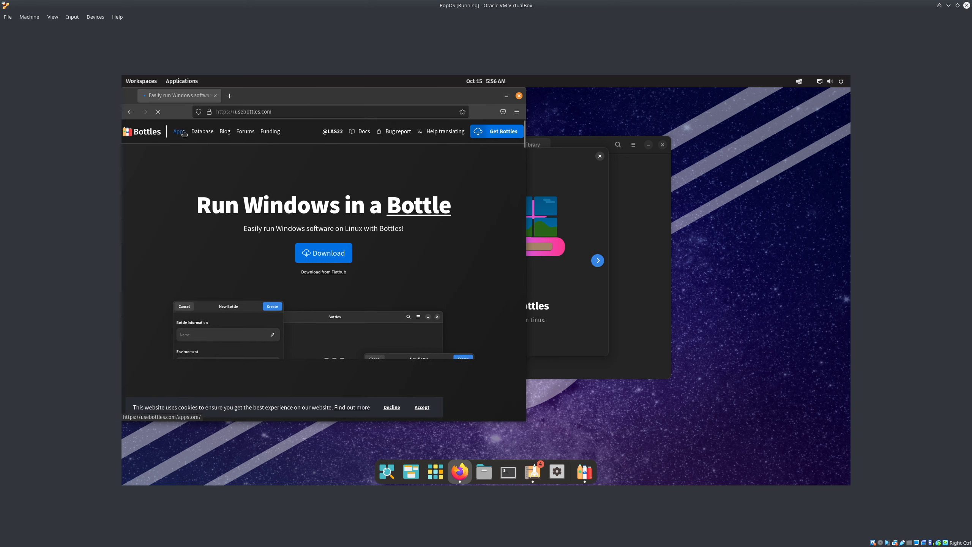
Browse the maximized AppStore installer list, including Blizzard Battle.net, then close Firefox
{"action": "left_click", "coordinate": [202, 131]}
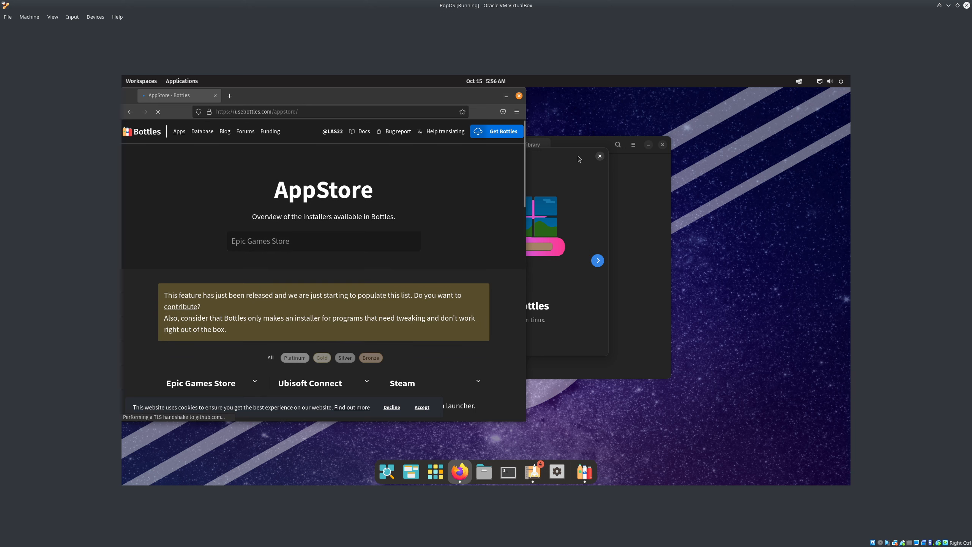
{"action": "double_click", "coordinate": [440, 100]}
{"action": "scroll", "coordinate": [591, 246], "scroll_direction": "down", "scroll_amount": 4}
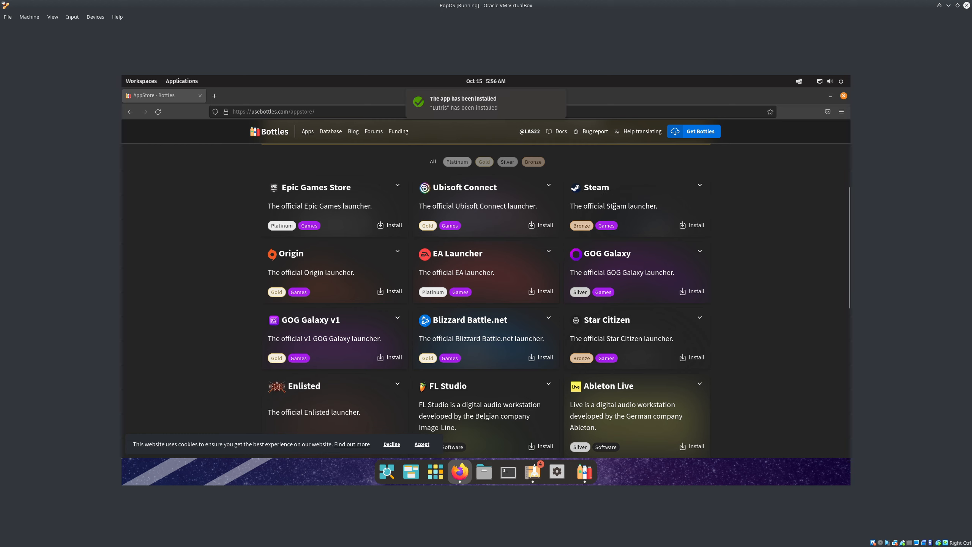
{"action": "scroll", "coordinate": [641, 230], "scroll_direction": "down", "scroll_amount": 2}
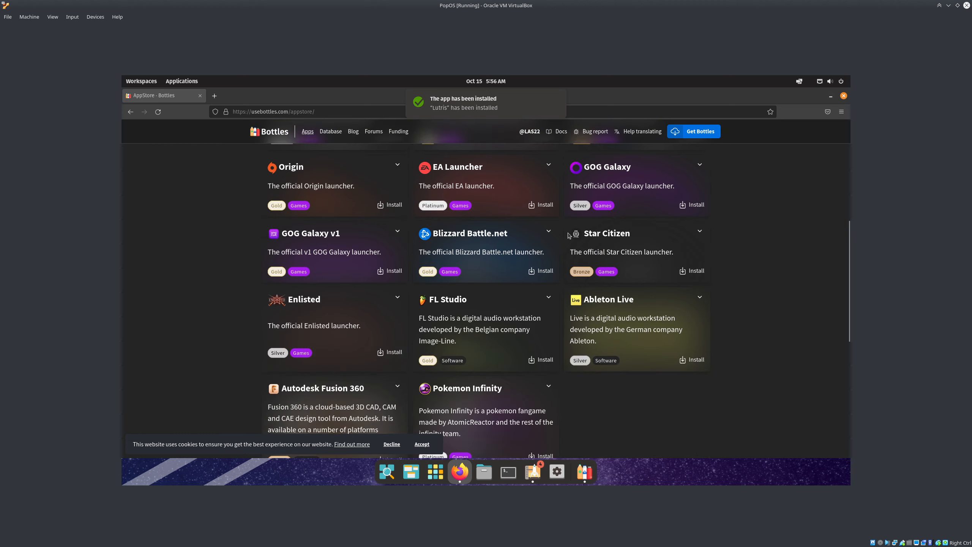
{"action": "scroll", "coordinate": [604, 325], "scroll_direction": "down", "scroll_amount": 3}
{"action": "scroll", "coordinate": [459, 340], "scroll_direction": "up", "scroll_amount": 8}
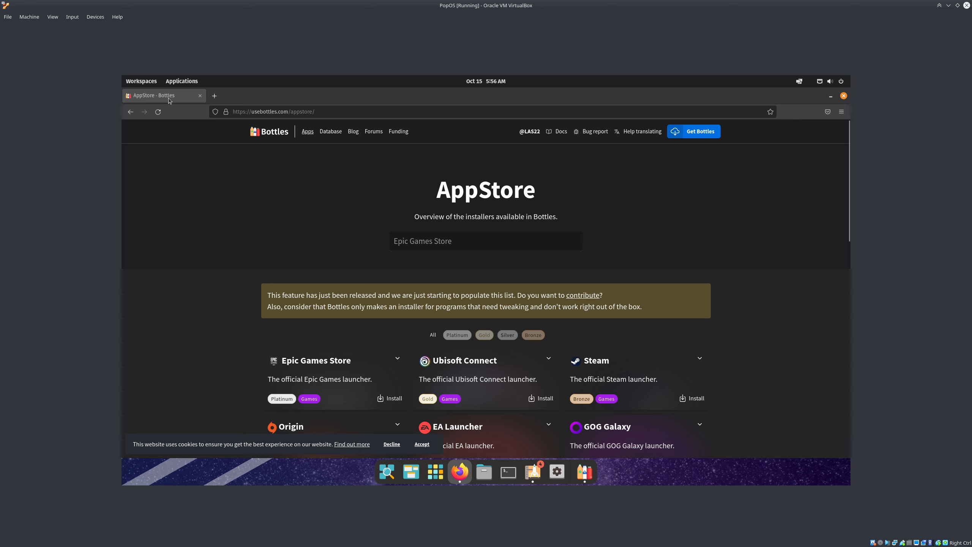
{"action": "left_click", "coordinate": [200, 96]}
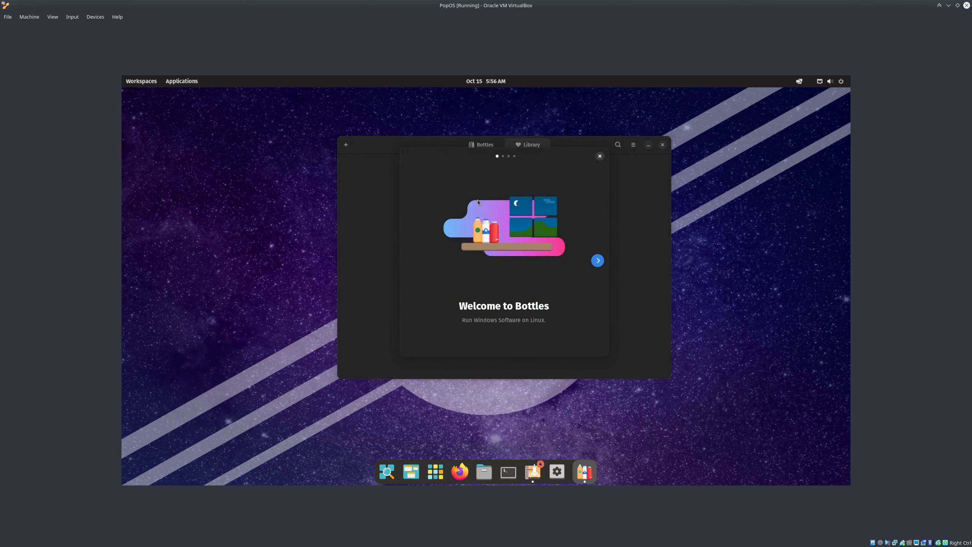
Step through the Bottles welcome pages and continue into initial setup
{"action": "left_click", "coordinate": [597, 260]}
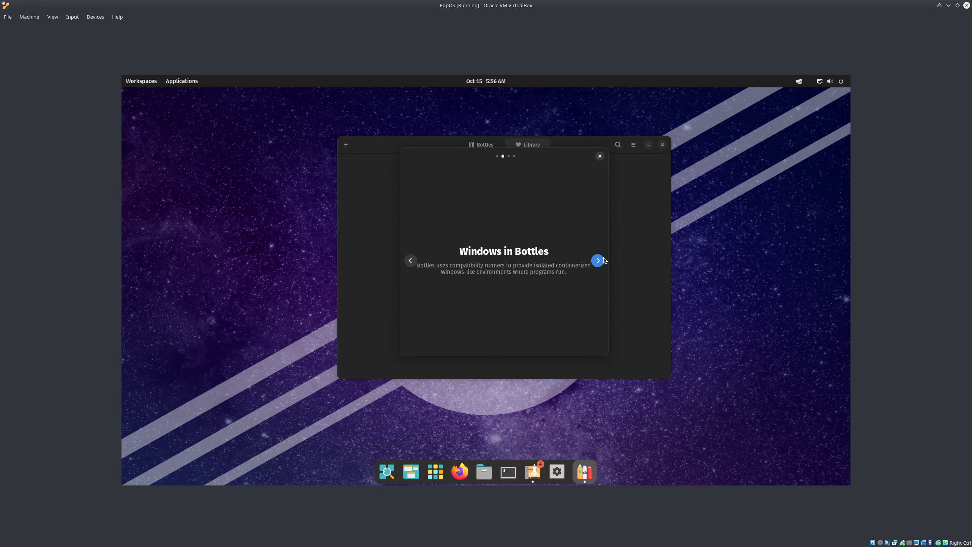
{"action": "left_click", "coordinate": [597, 263]}
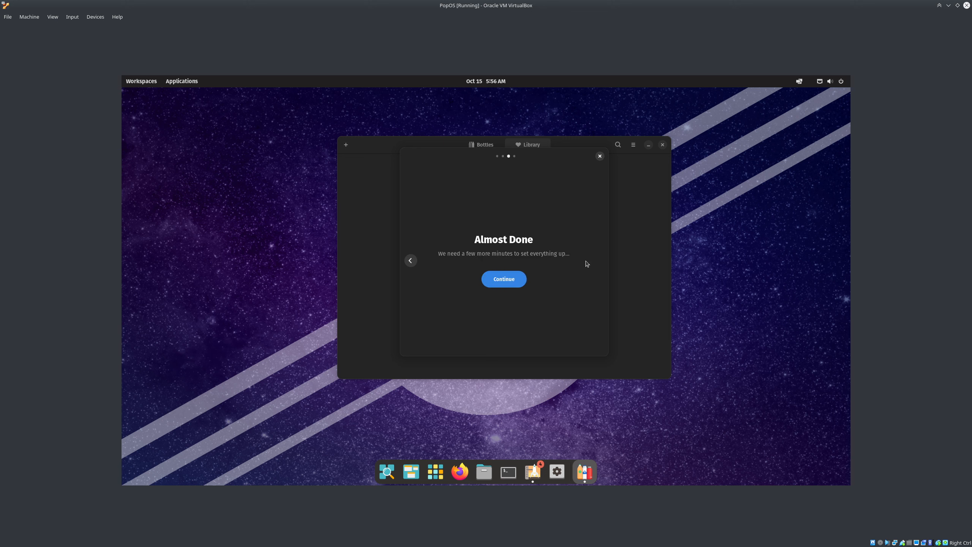
{"action": "left_click", "coordinate": [504, 278]}
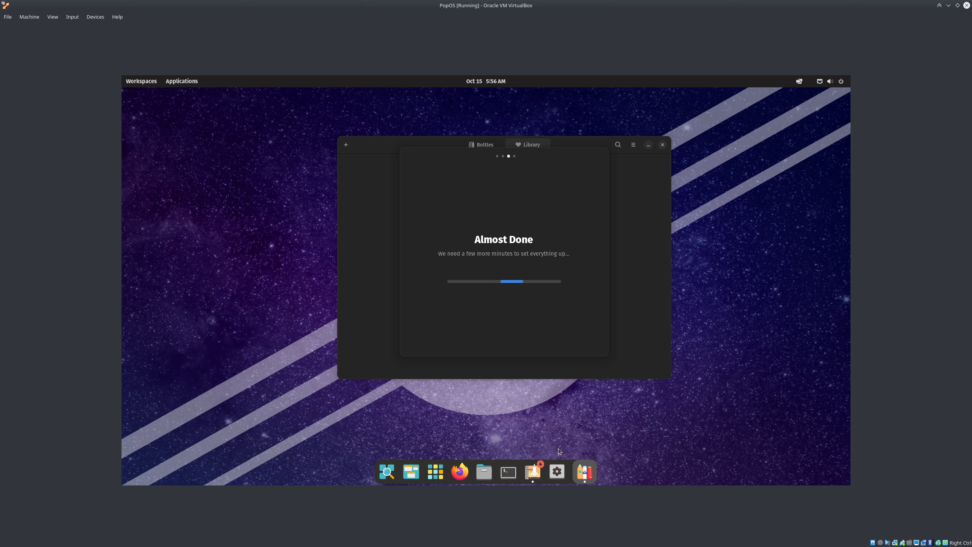
Launch Lutris from the launcher, then finish Bottles onboarding with Start using Bottles
{"action": "left_click", "coordinate": [440, 473]}
{"action": "left_click", "coordinate": [294, 268]}
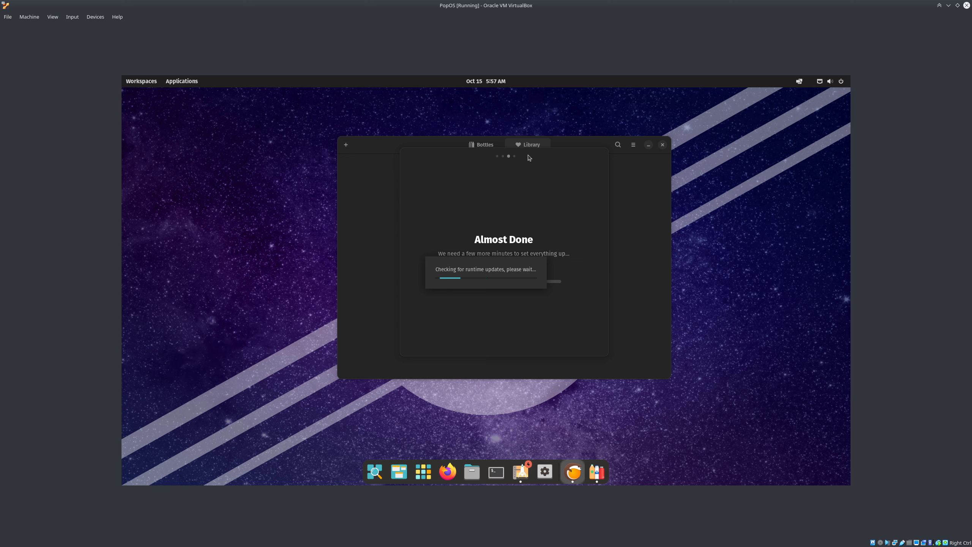
{"action": "left_click_drag", "start_coordinate": [535, 156], "coordinate": [346, 150]}
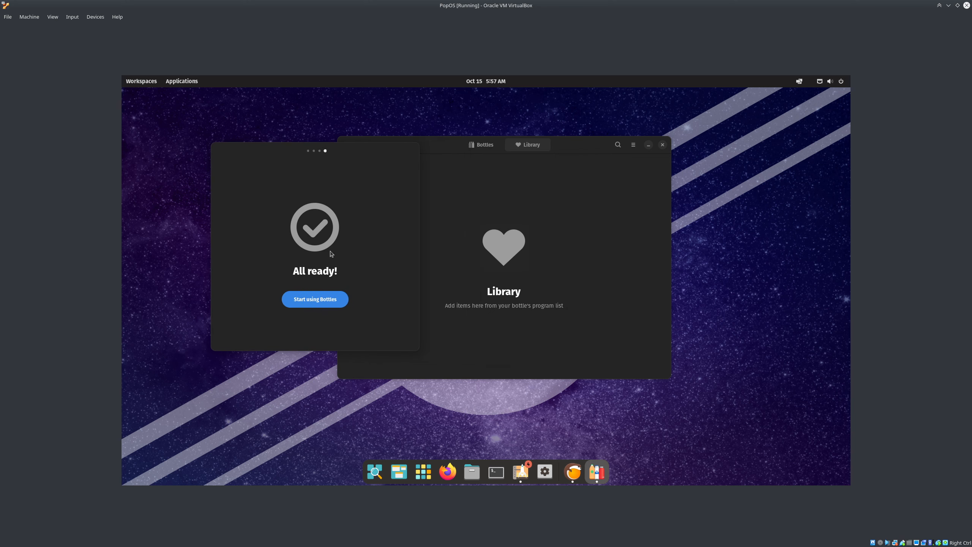
{"action": "left_click", "coordinate": [324, 300]}
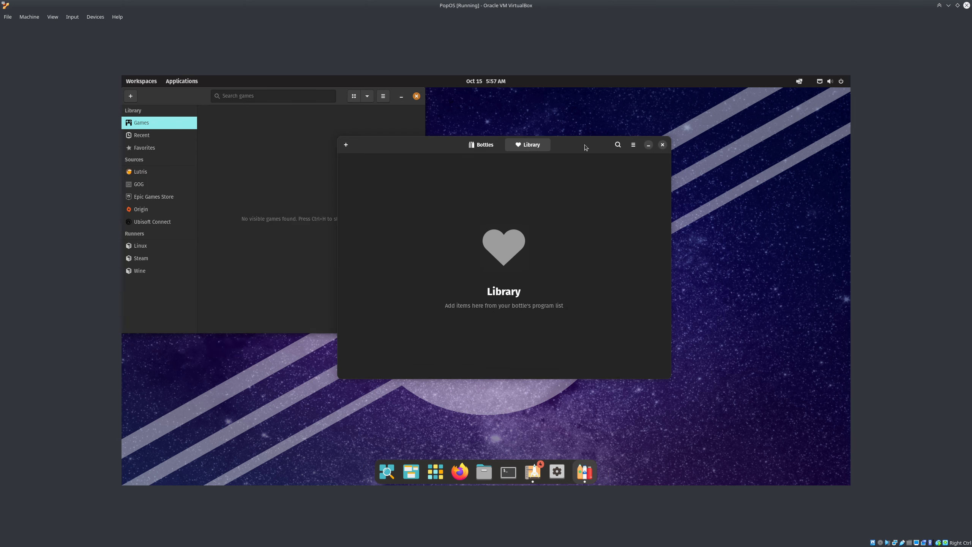
Arrange the windows, bringing Bottles to the front and minimizing Lutris
{"action": "left_click_drag", "start_coordinate": [585, 147], "coordinate": [616, 135]}
{"action": "left_click_drag", "start_coordinate": [193, 99], "coordinate": [209, 106]}
{"action": "left_click", "coordinate": [472, 135]}
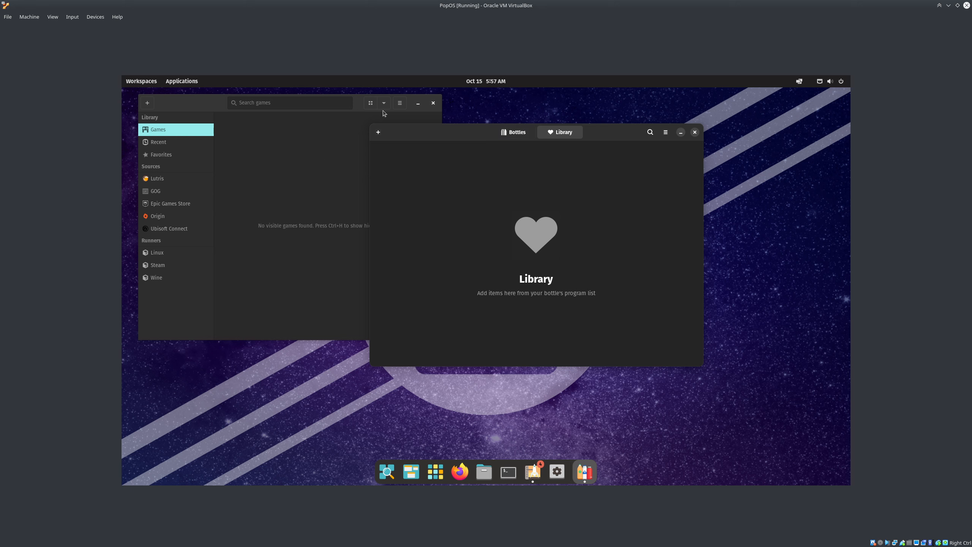
{"action": "left_click", "coordinate": [418, 103]}
{"action": "left_click_drag", "start_coordinate": [595, 143], "coordinate": [557, 161]}
Download the caffe-7.18 runner from Bottles Preferences > Runners, then close Preferences
{"action": "left_click", "coordinate": [628, 150]}
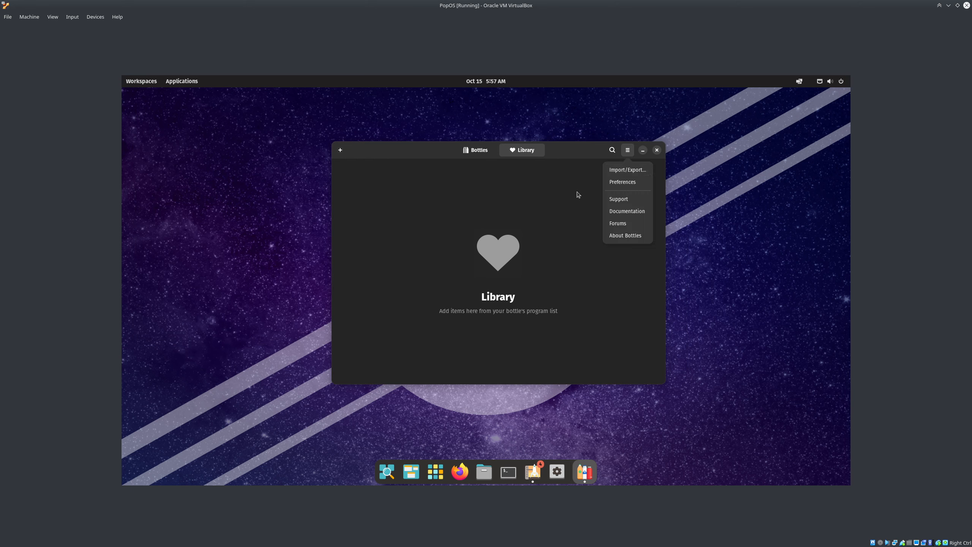
{"action": "left_click", "coordinate": [627, 182]}
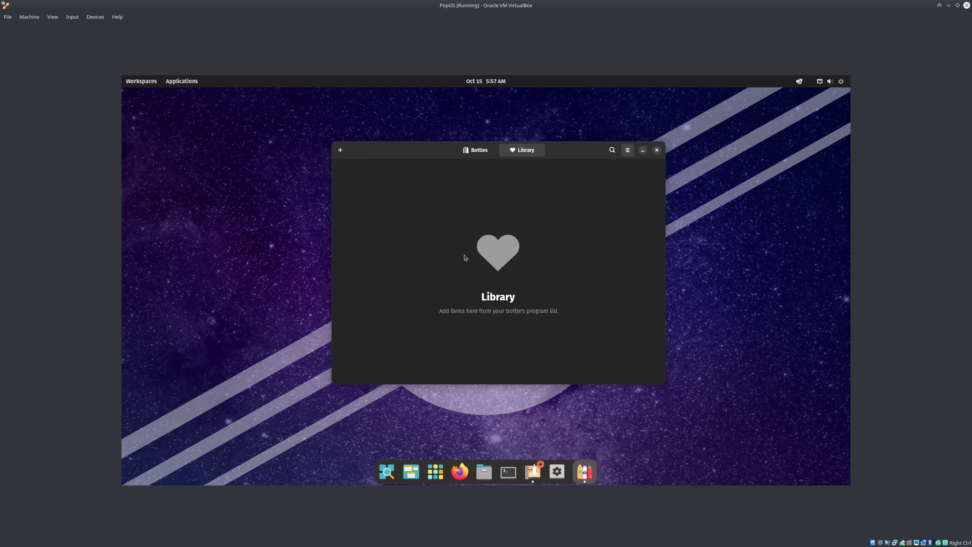
{"action": "left_click", "coordinate": [479, 158]}
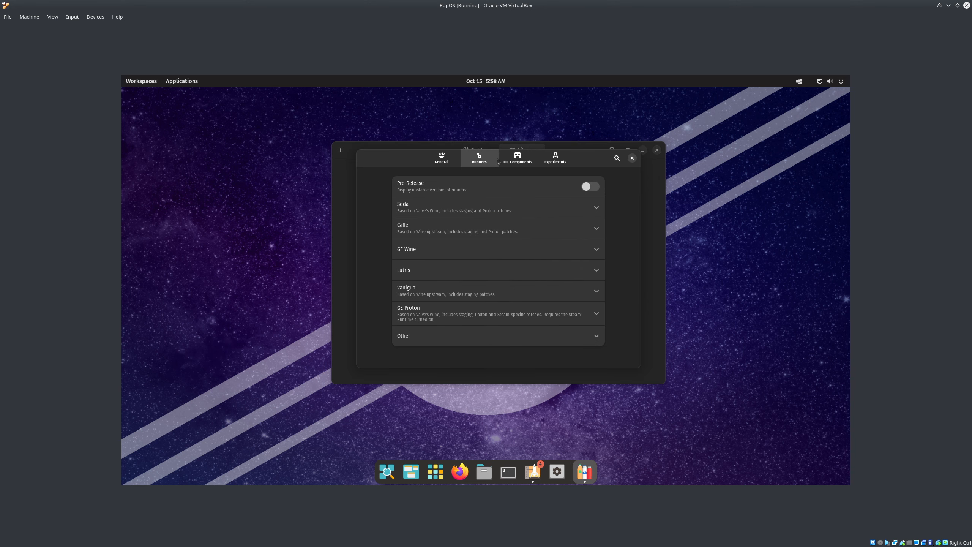
{"action": "left_click", "coordinate": [597, 230]}
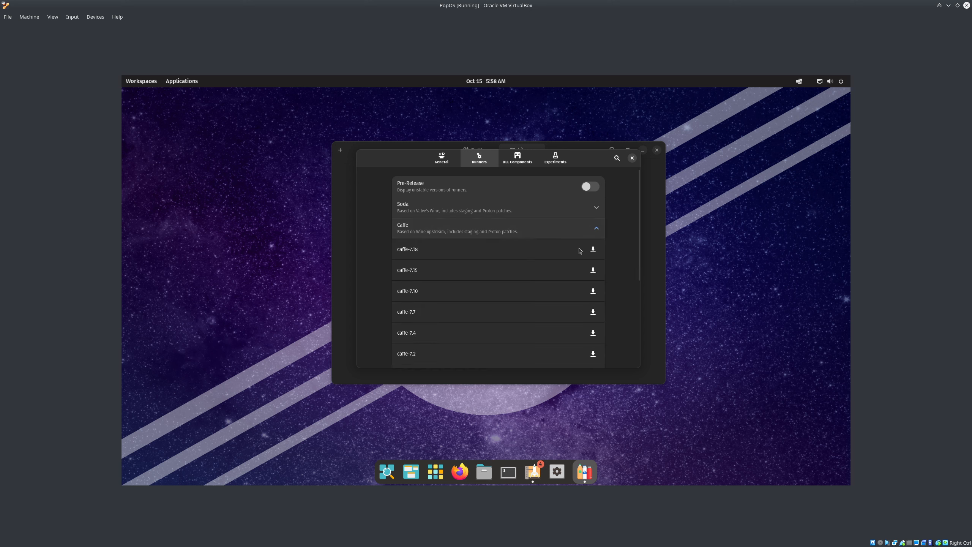
{"action": "left_click", "coordinate": [595, 250]}
{"action": "left_click", "coordinate": [598, 229]}
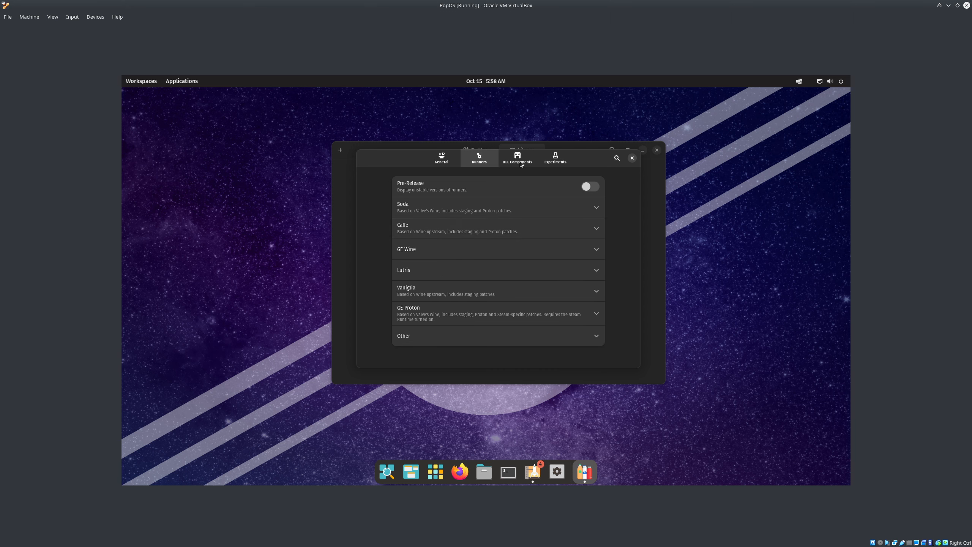
{"action": "left_click", "coordinate": [632, 158]}
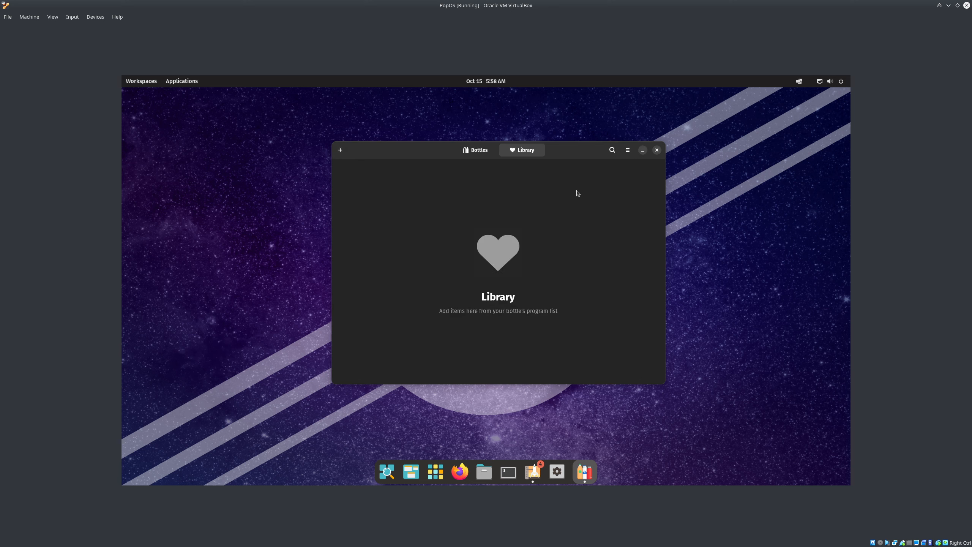
Create a new bottle named 'B' using the Gaming environment
{"action": "left_click", "coordinate": [340, 150]}
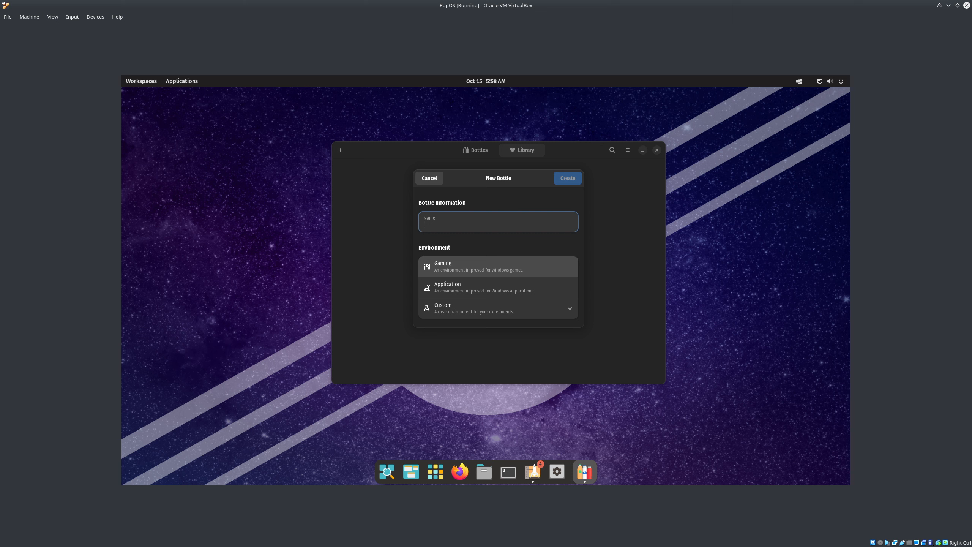
{"action": "type", "text": "Blizzard"}
{"action": "left_click", "coordinate": [475, 265]}
{"action": "left_click", "coordinate": [565, 179]}
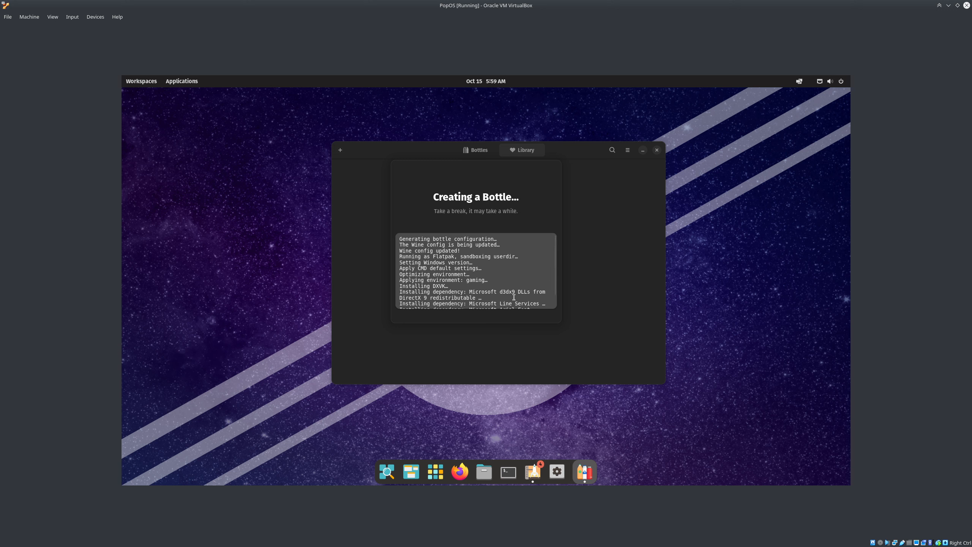
{"action": "scroll", "coordinate": [536, 278], "scroll_direction": "down", "scroll_amount": 1}
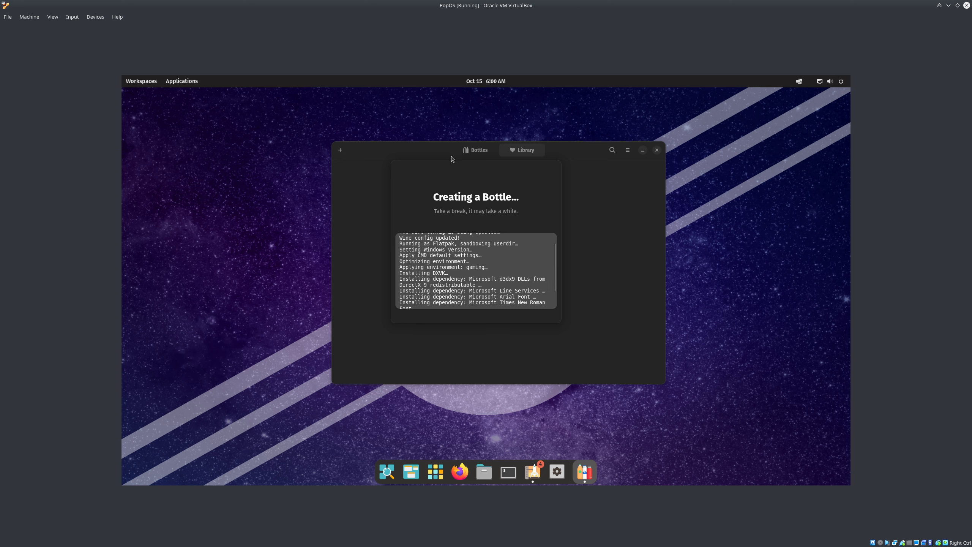
Wait for the Blizzard bottle creation log to finish, then close the Bottle created dialog
{"action": "left_click_drag", "start_coordinate": [455, 163], "coordinate": [492, 180]}
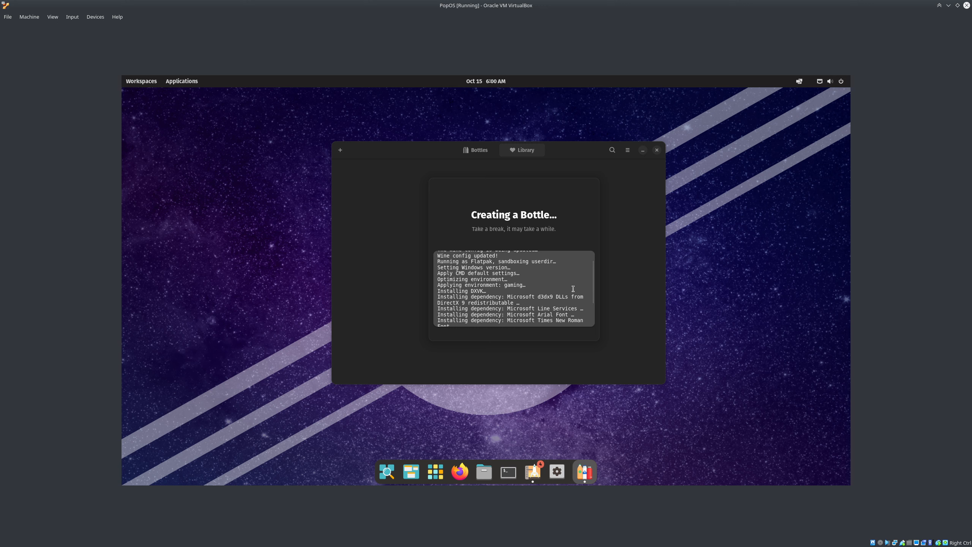
{"action": "left_click", "coordinate": [592, 322]}
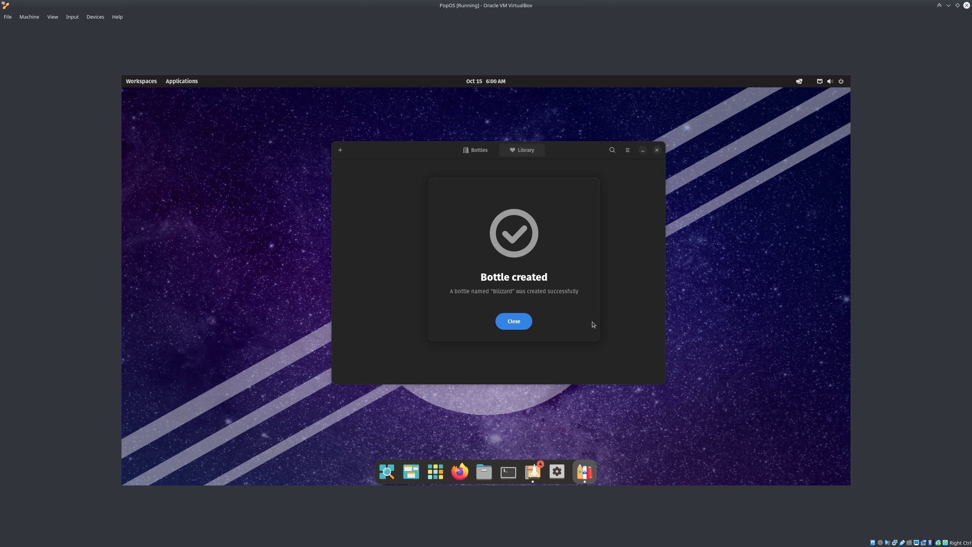
{"action": "left_click", "coordinate": [516, 320]}
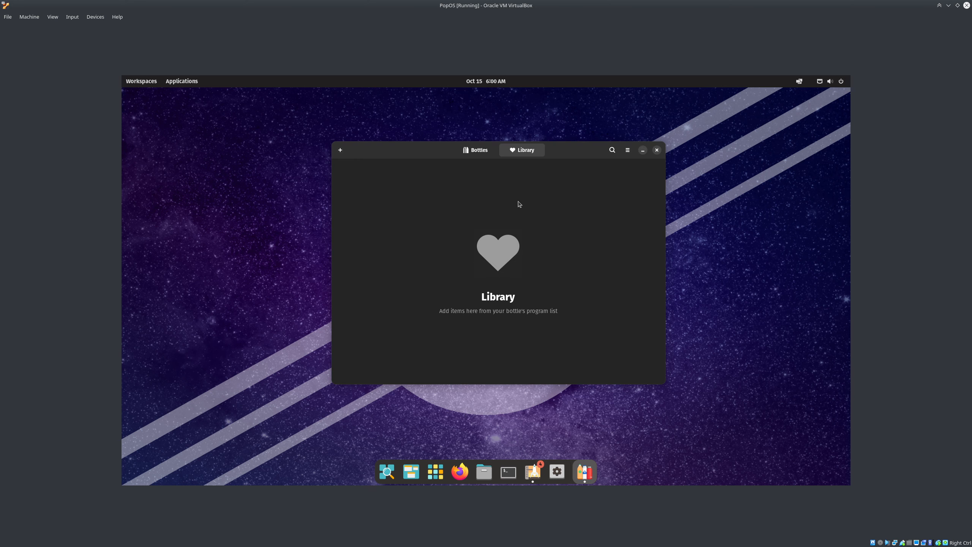
Open the Installers list of the Blizzard bottle
{"action": "left_click", "coordinate": [469, 155]}
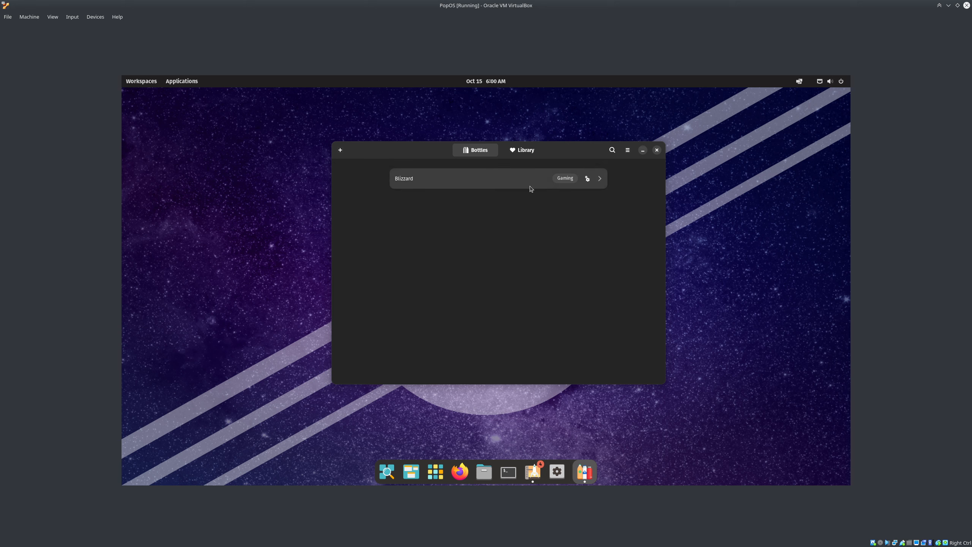
{"action": "left_click", "coordinate": [530, 183]}
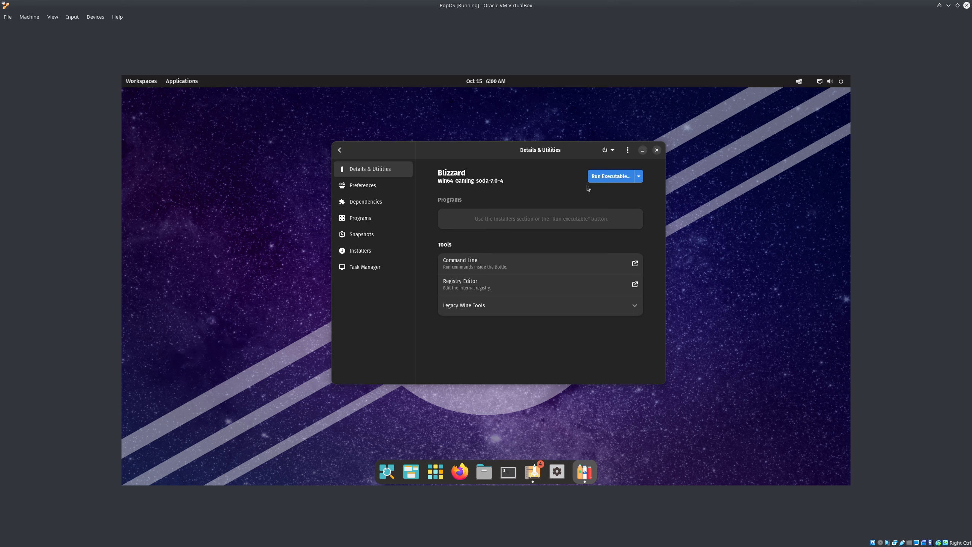
{"action": "left_click", "coordinate": [369, 252]}
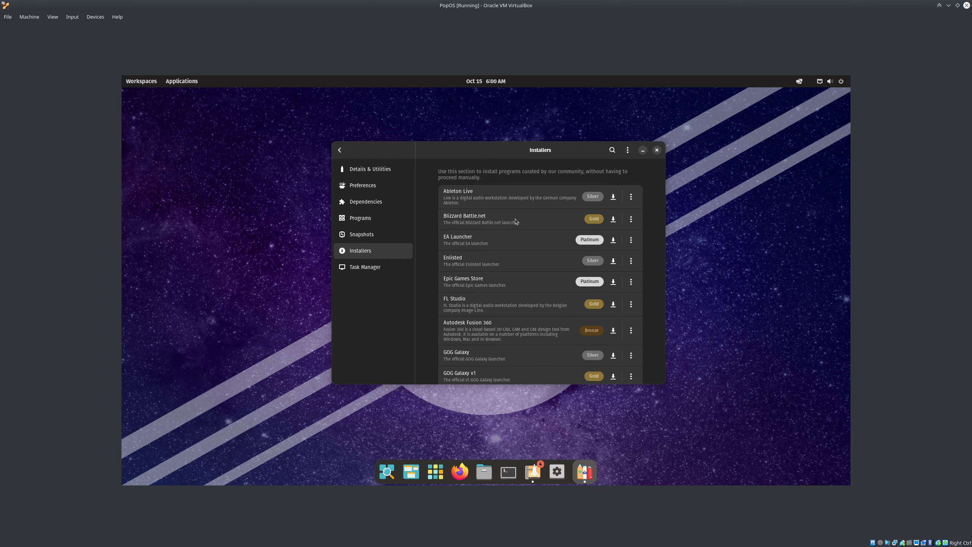
Start the Blizzard Battle.net installation, then minimize the VirtualBox window to the host
{"action": "left_click", "coordinate": [616, 225]}
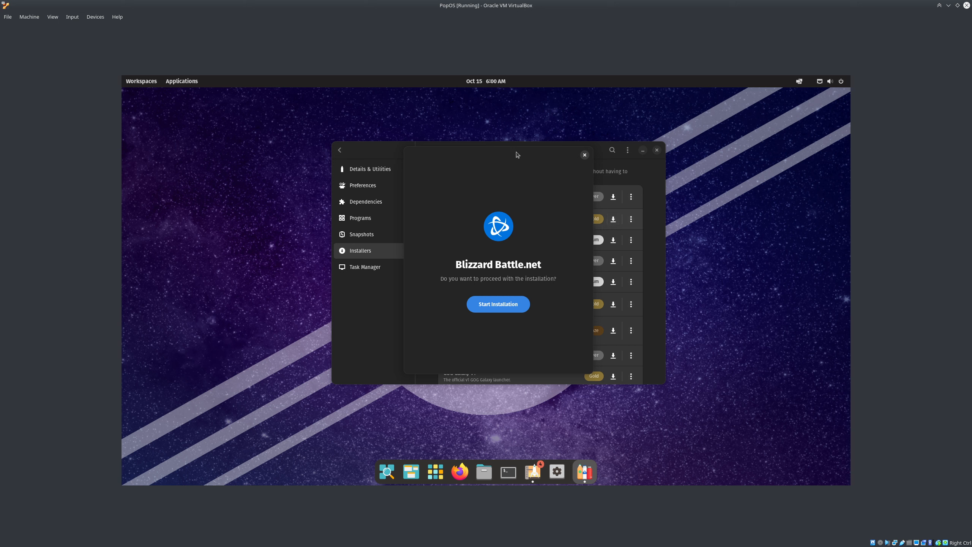
{"action": "left_click_drag", "start_coordinate": [515, 151], "coordinate": [256, 160]}
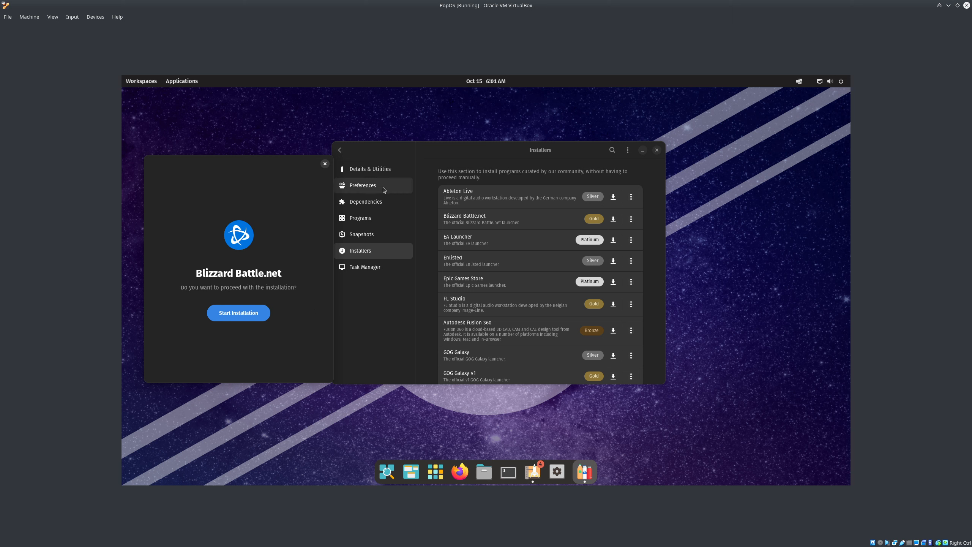
{"action": "left_click", "coordinate": [250, 313]}
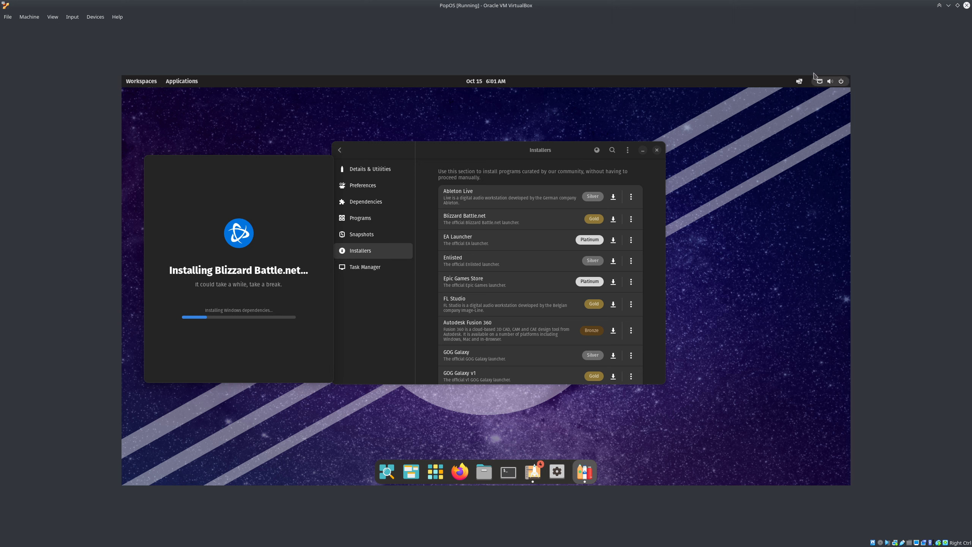
{"action": "left_click", "coordinate": [948, 7]}
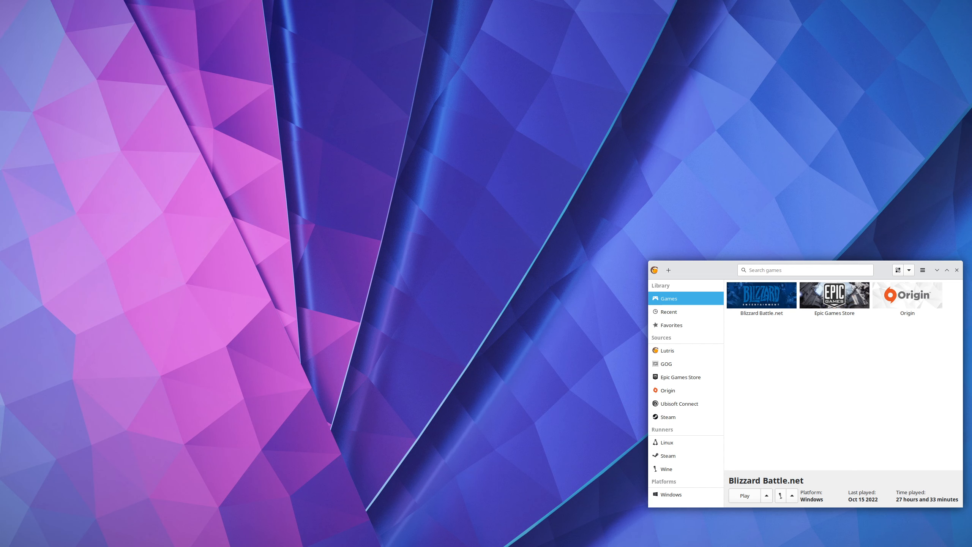
Center the Lutris window and launch the Blizzard Battle.net tile with Play
{"action": "left_click_drag", "start_coordinate": [713, 264], "coordinate": [421, 120]}
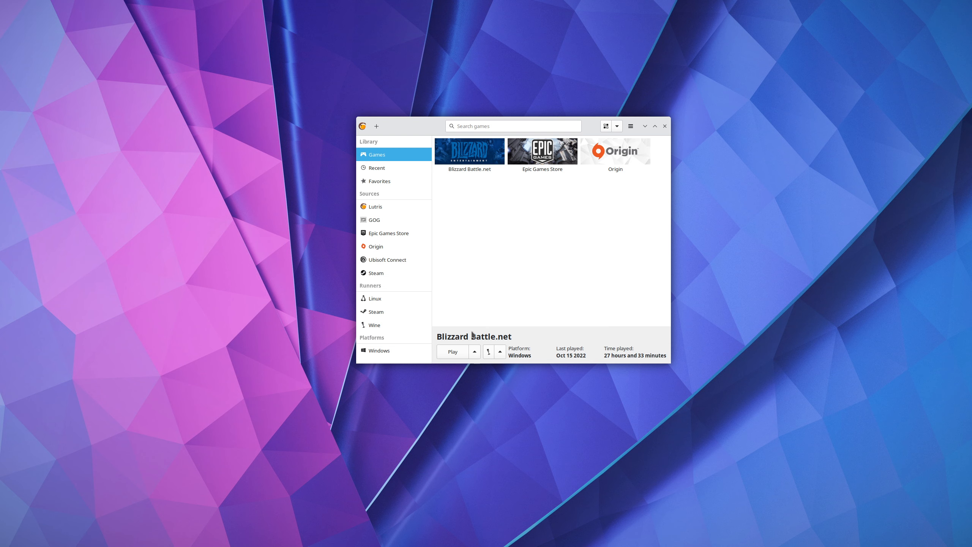
{"action": "left_click", "coordinate": [484, 161]}
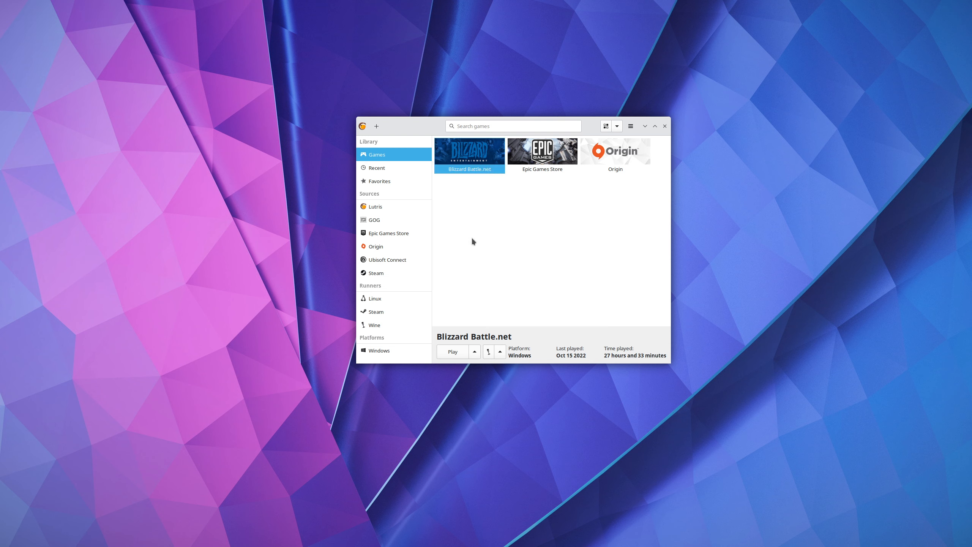
{"action": "left_click", "coordinate": [457, 352]}
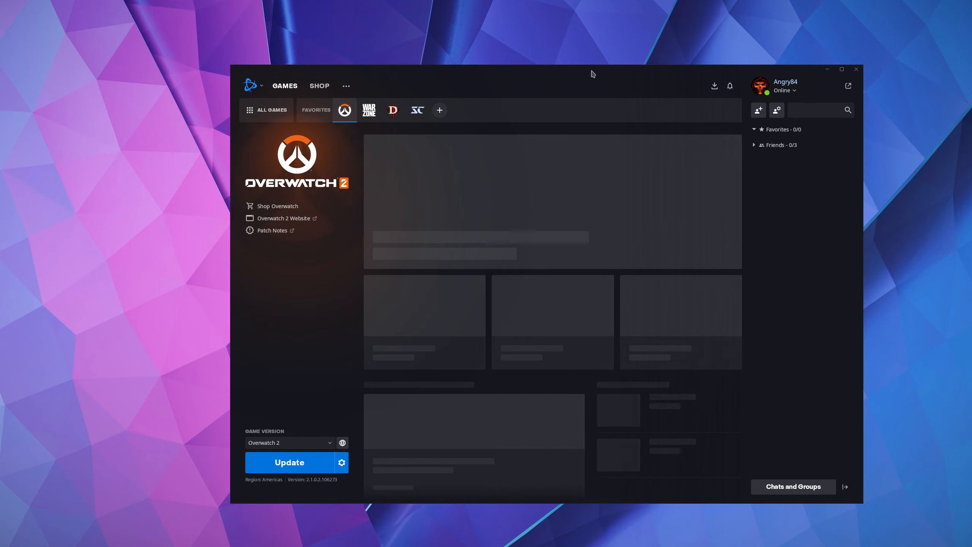
Move the Battle.net launcher showing Overwatch 2 up-left, then close it with Alt+F4
{"action": "left_click_drag", "start_coordinate": [593, 74], "coordinate": [528, 33]}
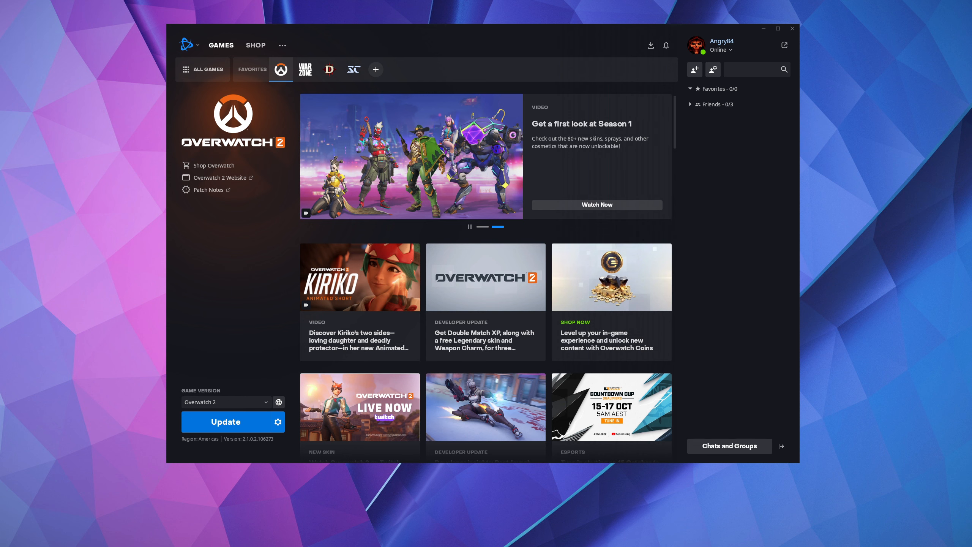
{"action": "key", "text": "alt+F4"}
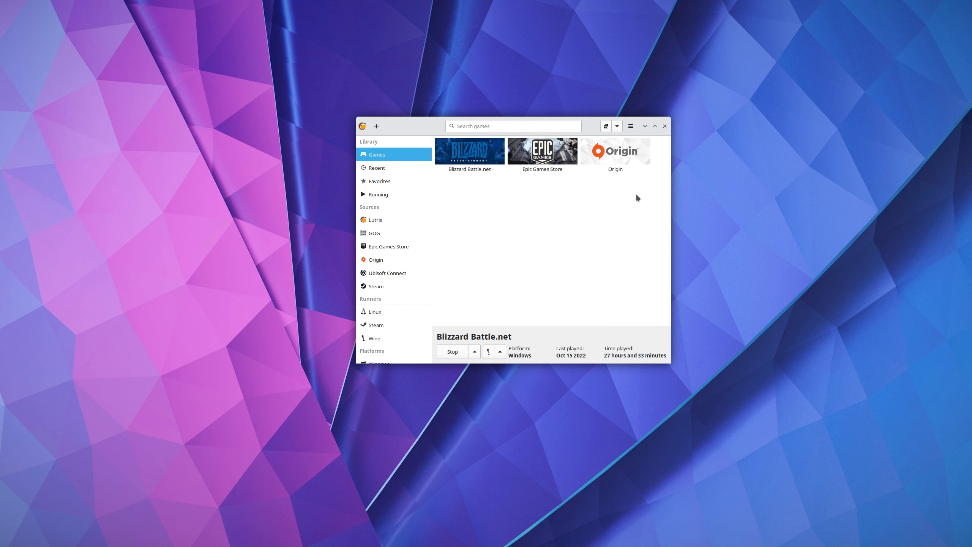
Move the Lutris window to the top right and close it
{"action": "left_click_drag", "start_coordinate": [592, 126], "coordinate": [860, 28]}
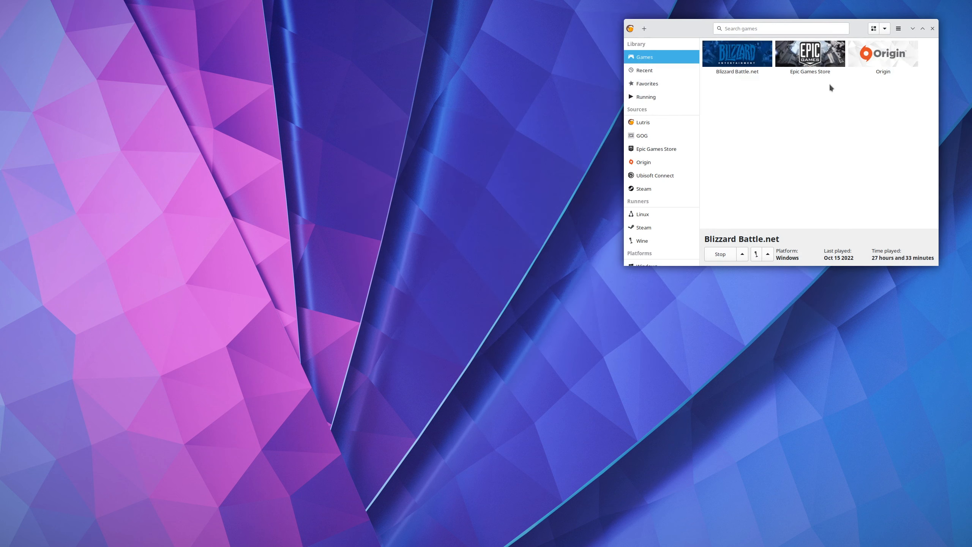
{"action": "left_click", "coordinate": [932, 29]}
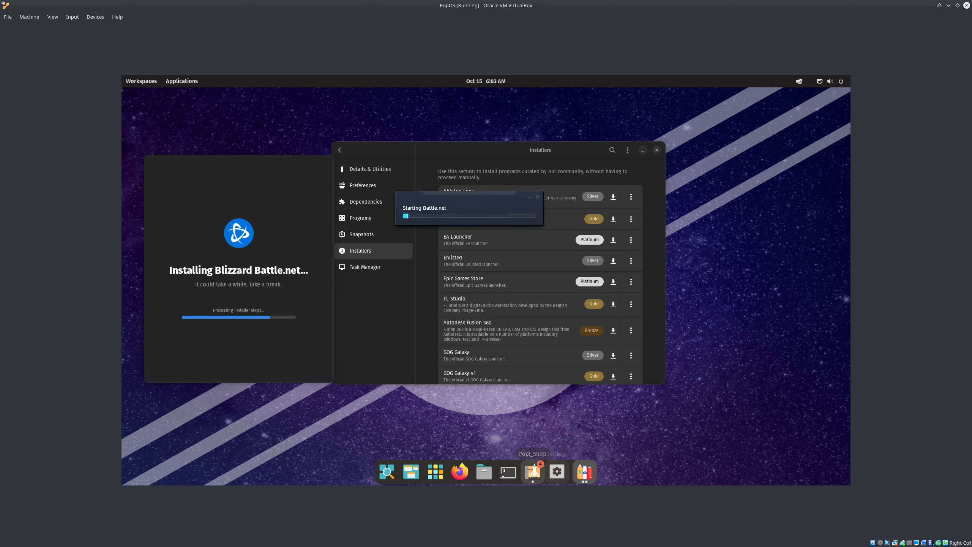
Install Battle.net into the default C:/Program Files (x86)/Battle.net location
{"action": "left_click", "coordinate": [435, 476]}
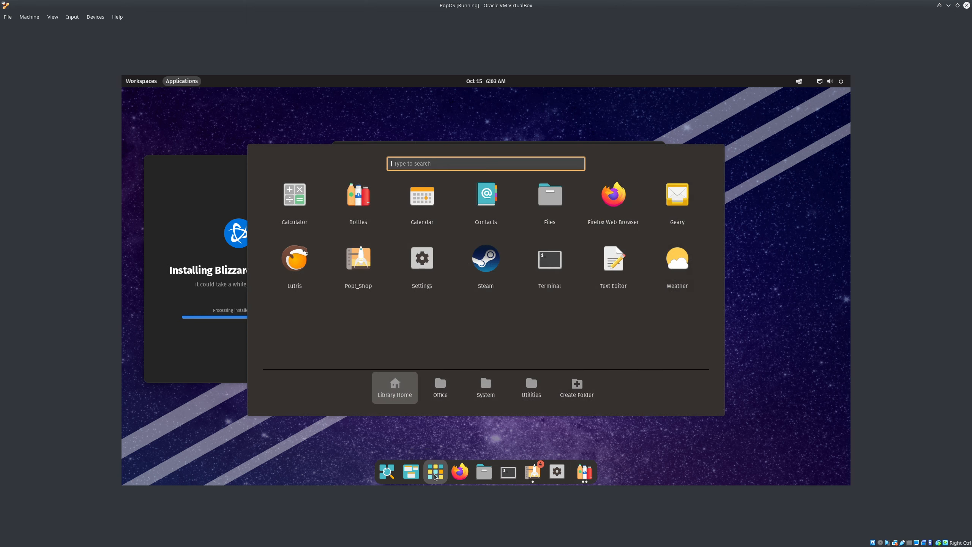
{"action": "left_click", "coordinate": [783, 199]}
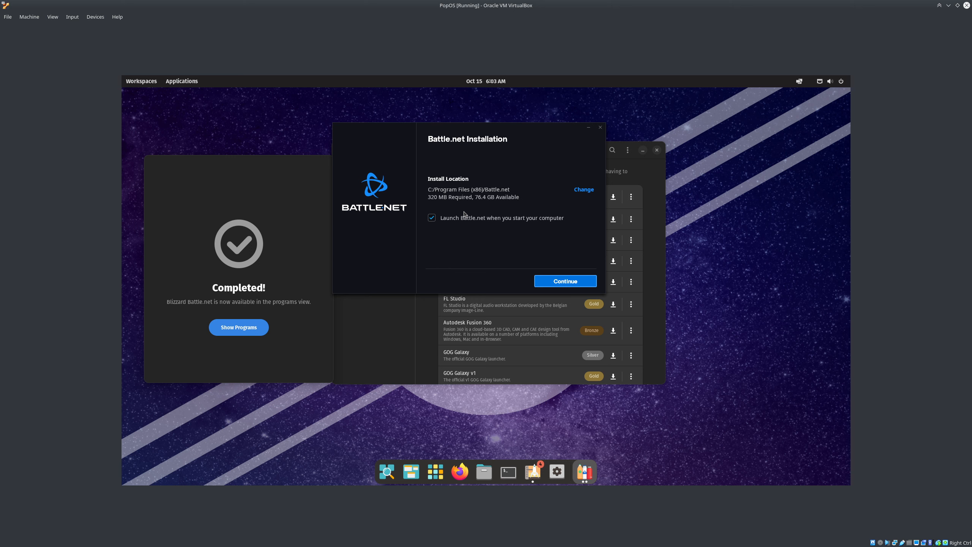
{"action": "left_click", "coordinate": [543, 281]}
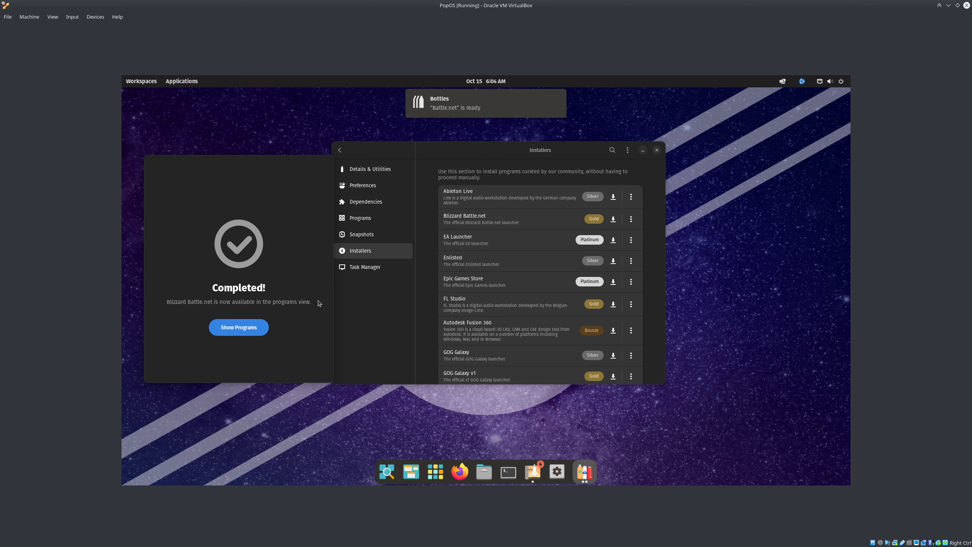
Run the installed Battle.net from the Blizzard bottle, keeping the Americas region
{"action": "left_click", "coordinate": [250, 331]}
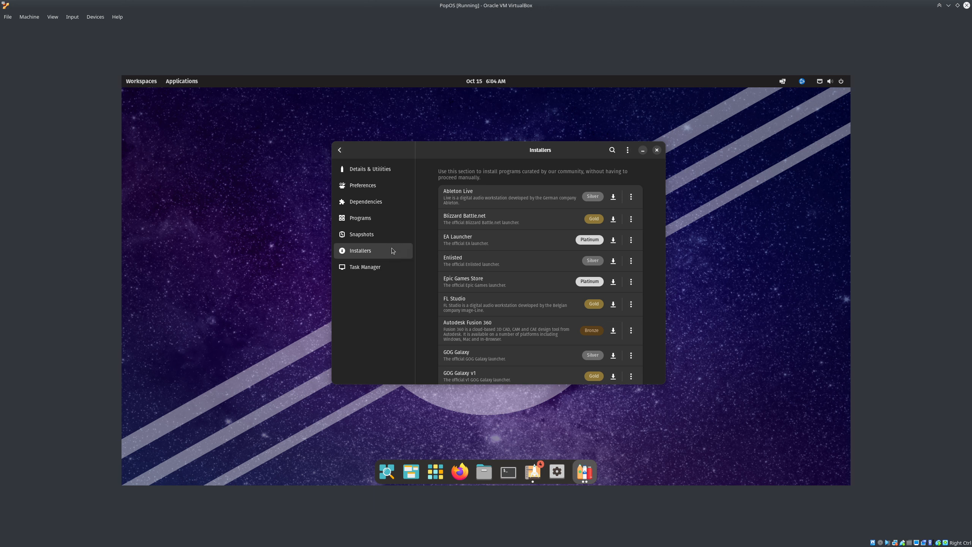
{"action": "left_click", "coordinate": [355, 171]}
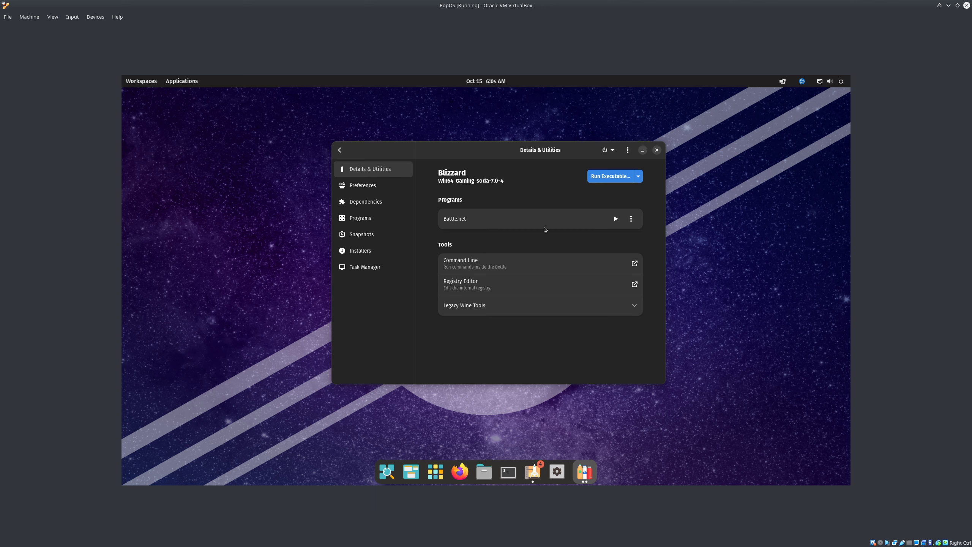
{"action": "left_click", "coordinate": [657, 150]}
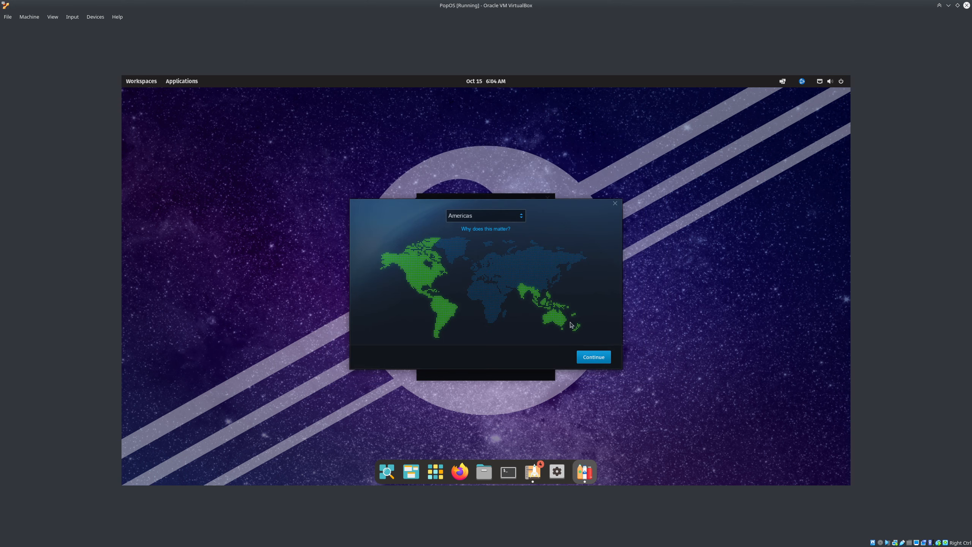
{"action": "left_click", "coordinate": [593, 357]}
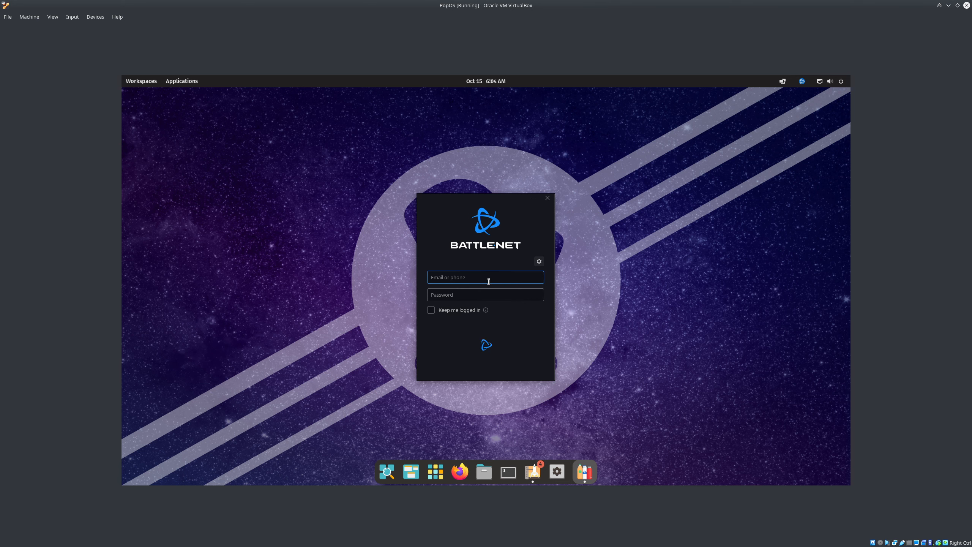
Enter the account e-mail and password to sign in, then close the login window
{"action": "type", "text": "dsadsa@asdasd.com"}
{"action": "key", "text": "Tab"}
{"action": "type", "text": "********"}
{"action": "key", "text": "Return"}
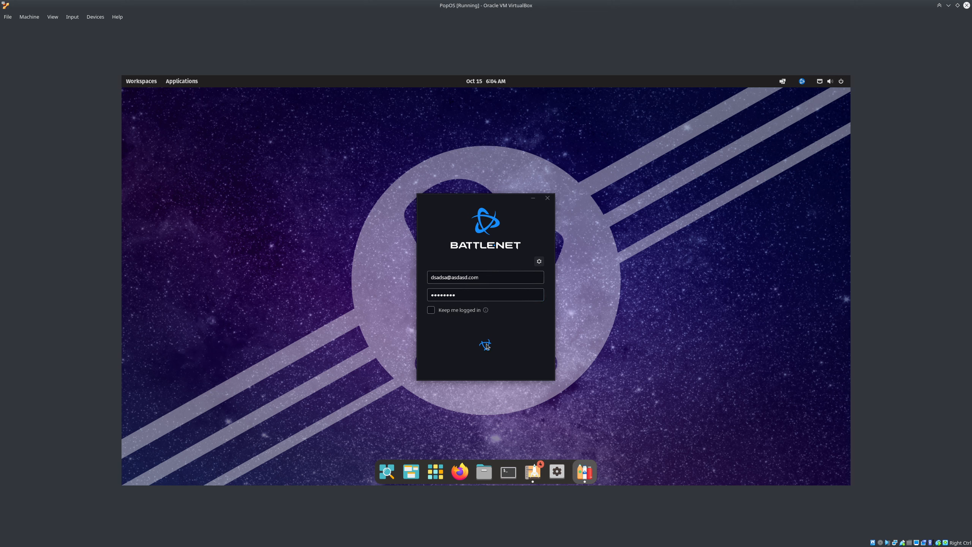
{"action": "left_click", "coordinate": [538, 261]}
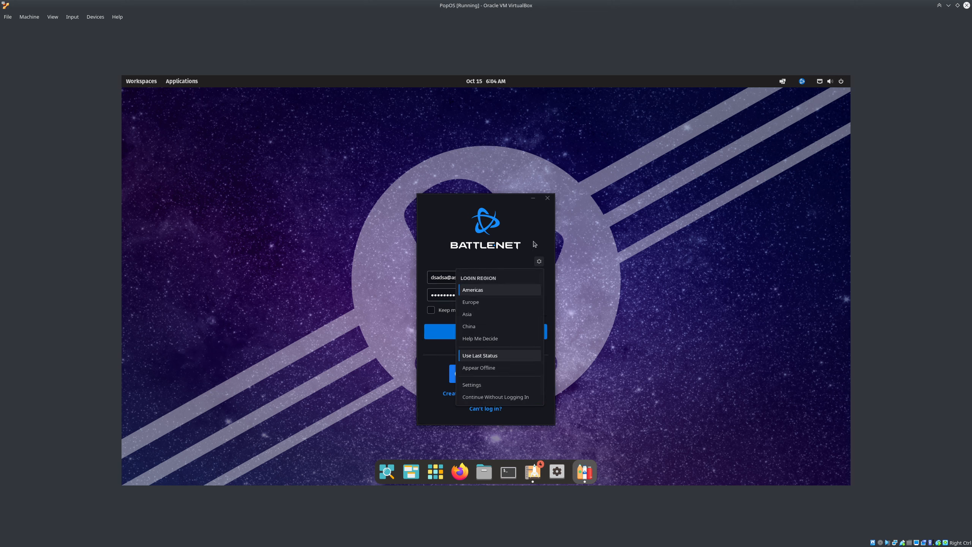
{"action": "left_click", "coordinate": [535, 244]}
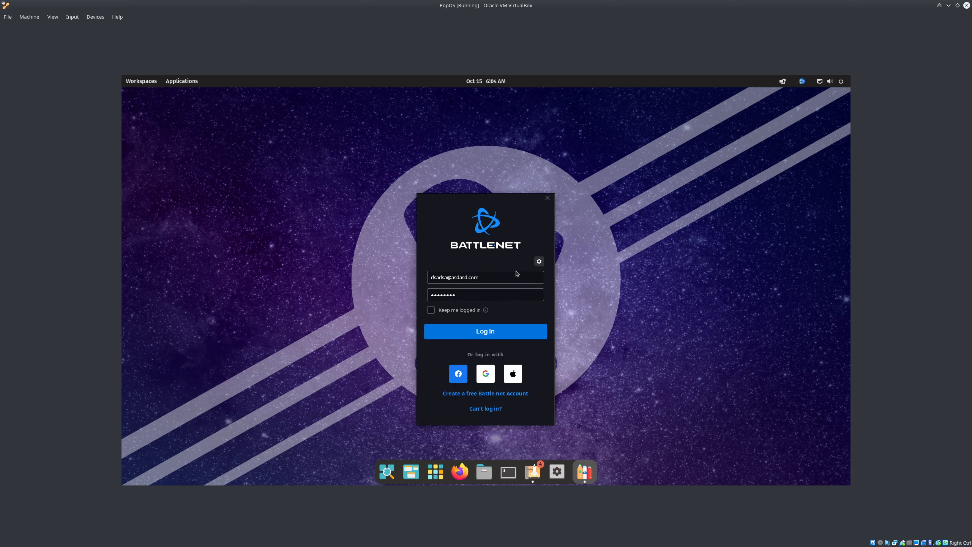
{"action": "left_click", "coordinate": [547, 198]}
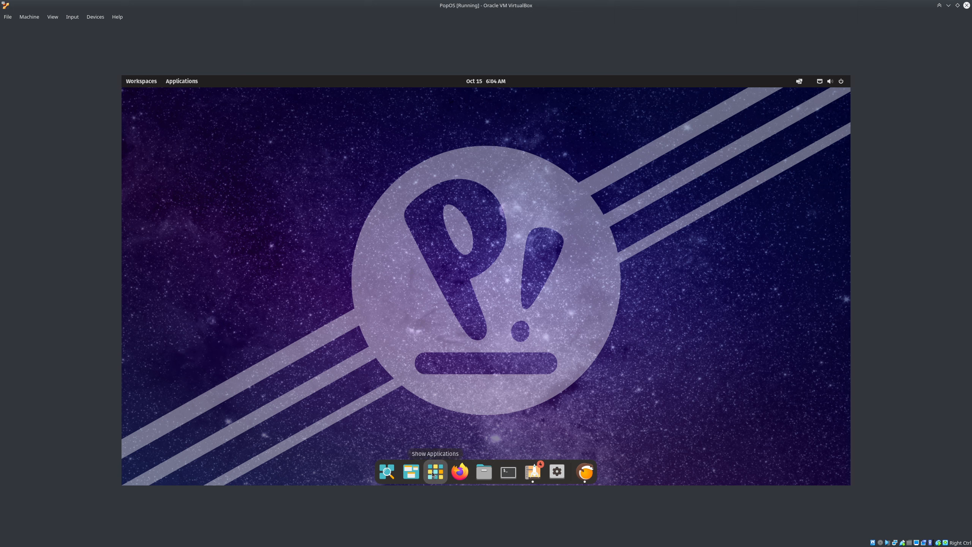
{"action": "left_click", "coordinate": [435, 472]}
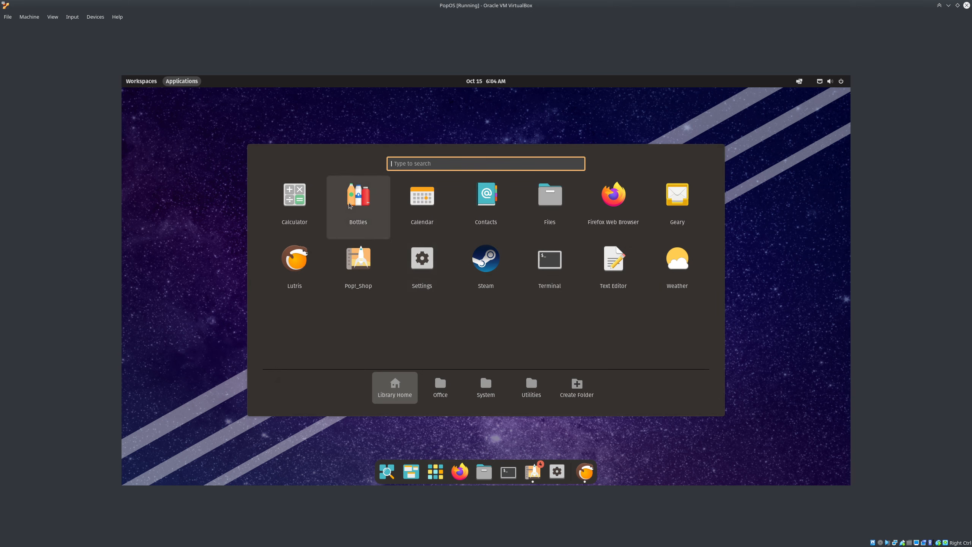
Relaunch Battle.net from the Blizzard bottle in Bottles, then close its login window and Bottles
{"action": "left_click", "coordinate": [358, 197]}
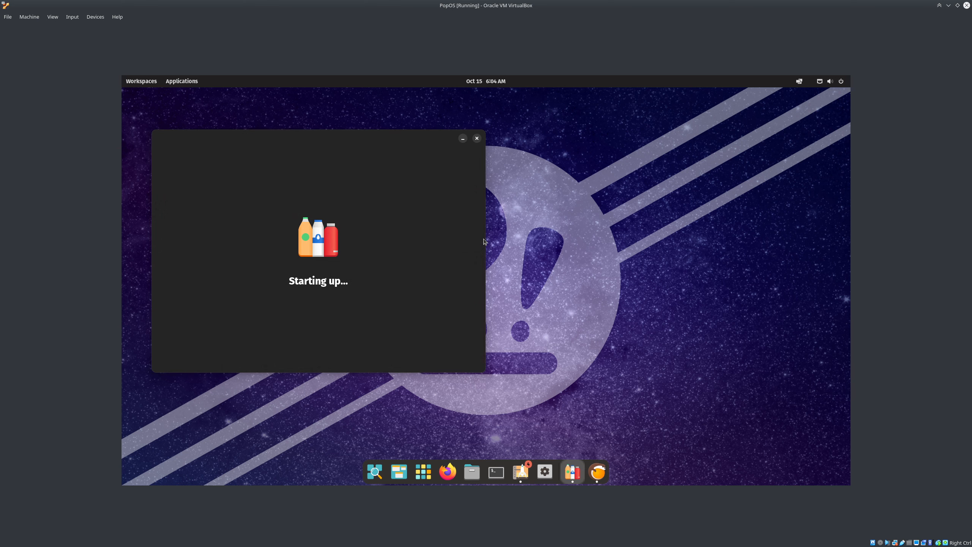
{"action": "left_click_drag", "start_coordinate": [413, 150], "coordinate": [589, 144]}
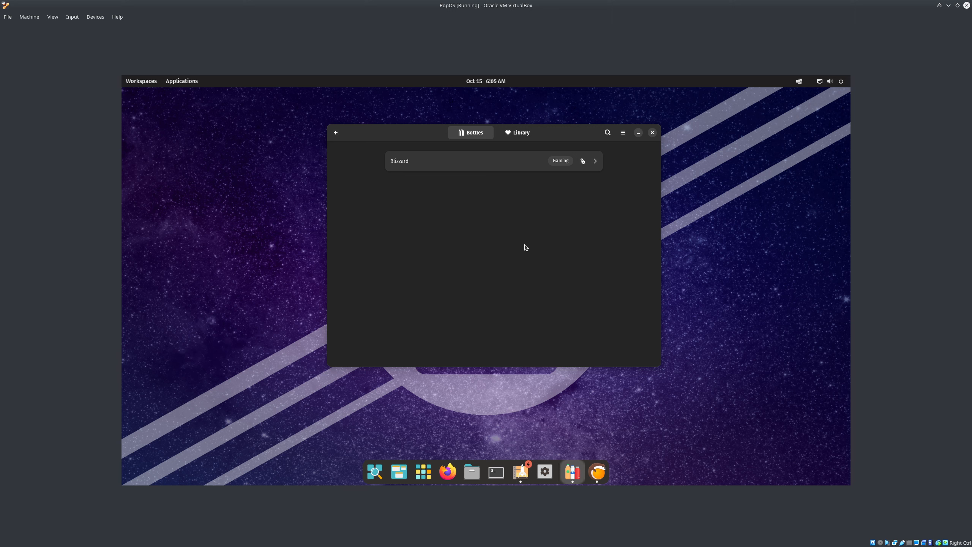
{"action": "left_click", "coordinate": [515, 168]}
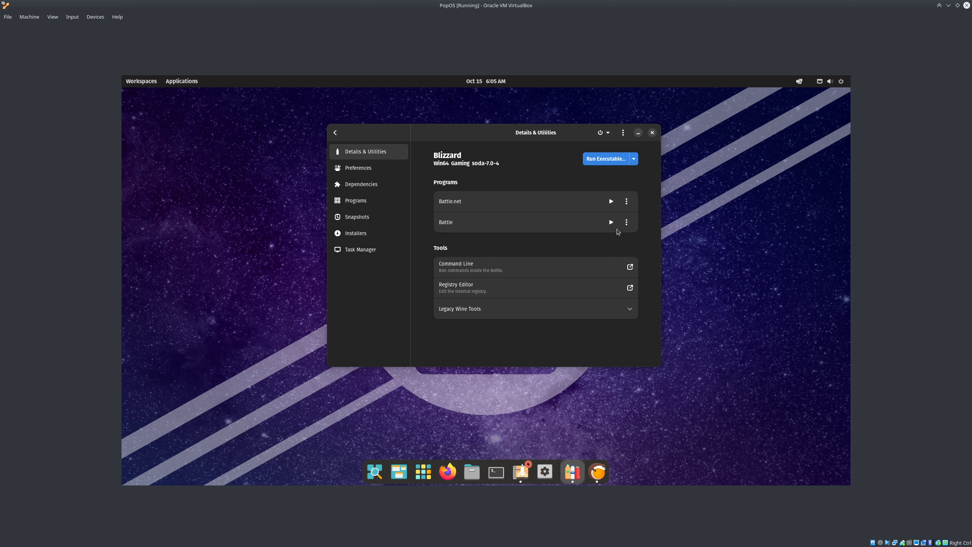
{"action": "left_click", "coordinate": [612, 203]}
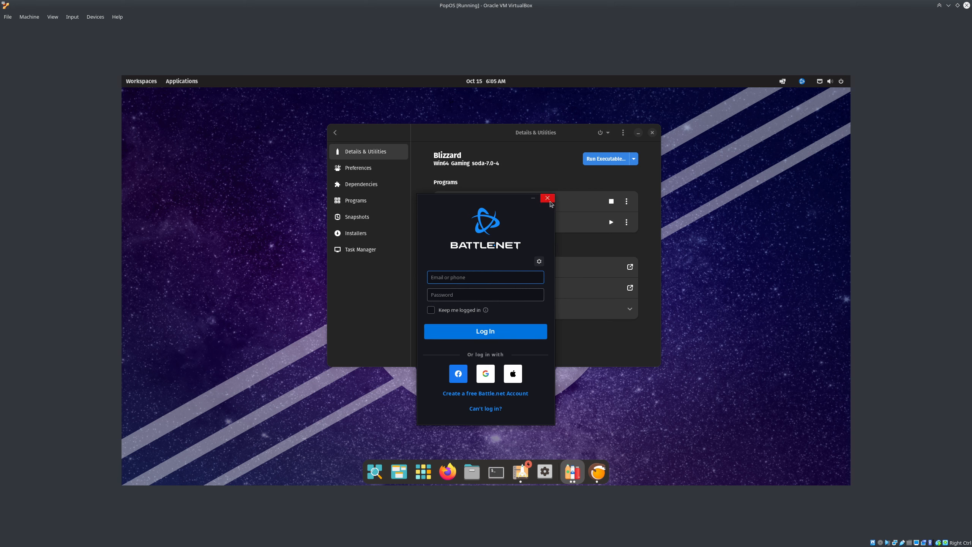
{"action": "left_click", "coordinate": [547, 198]}
{"action": "left_click", "coordinate": [651, 133]}
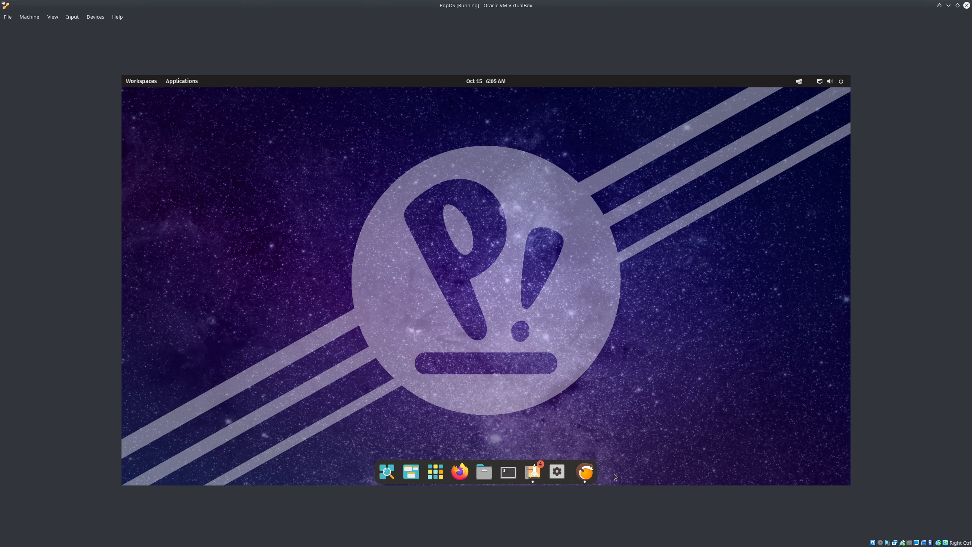
Open Lutris and install the overwatch2-caffe-7.18 Wine version from Manage wine versions
{"action": "left_click", "coordinate": [585, 479]}
{"action": "left_click_drag", "start_coordinate": [195, 108], "coordinate": [364, 139]}
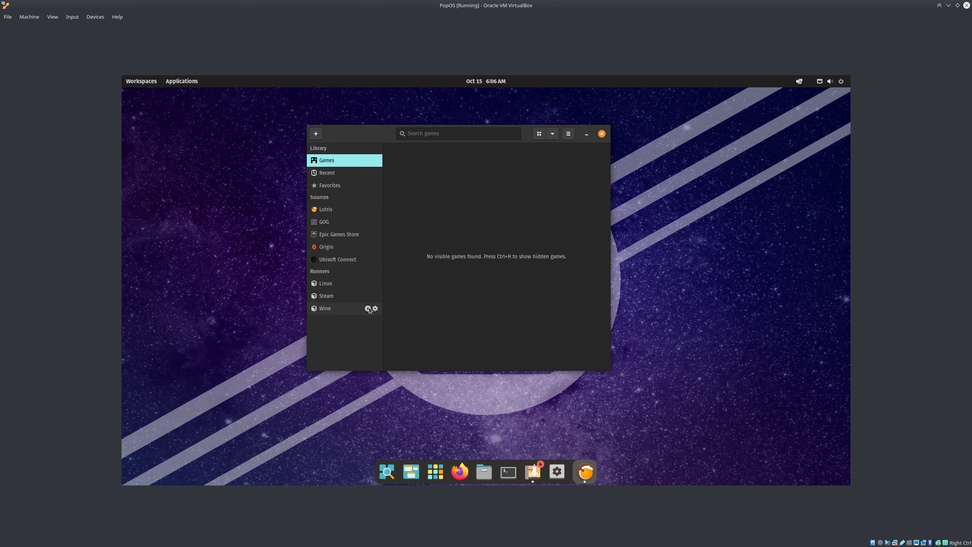
{"action": "left_click", "coordinate": [368, 309]}
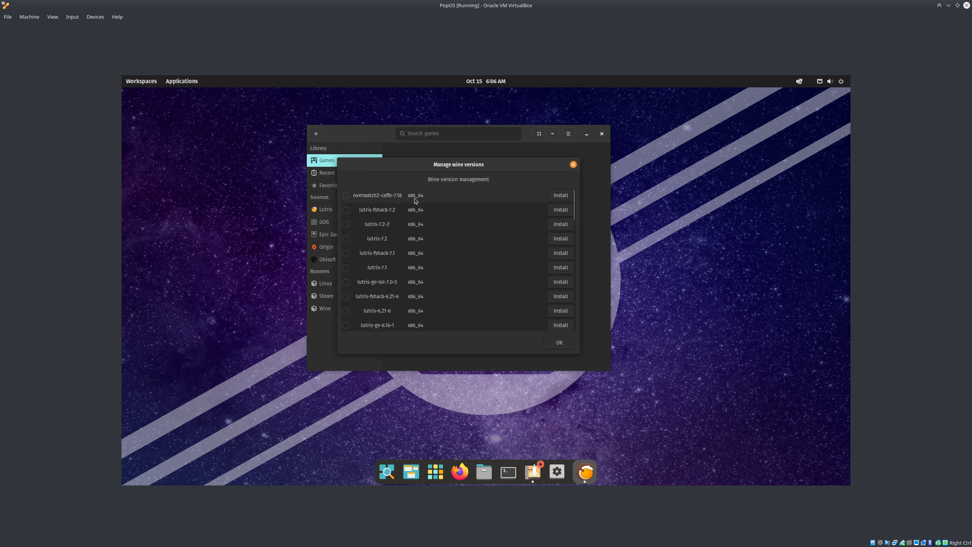
{"action": "left_click", "coordinate": [563, 199]}
{"action": "left_click", "coordinate": [567, 342]}
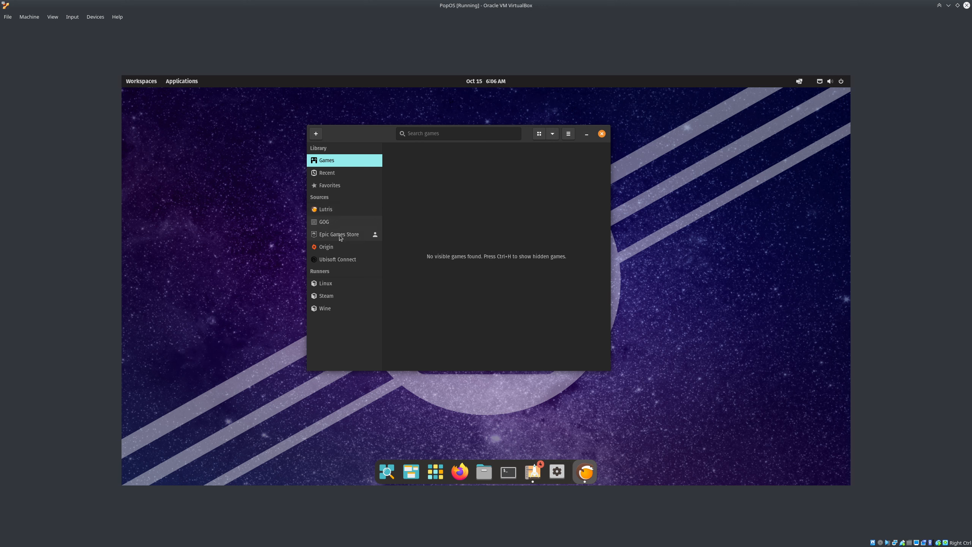
Review the Runners list in Lutris preferences and the Wine configuration without changes
{"action": "left_click", "coordinate": [569, 134]}
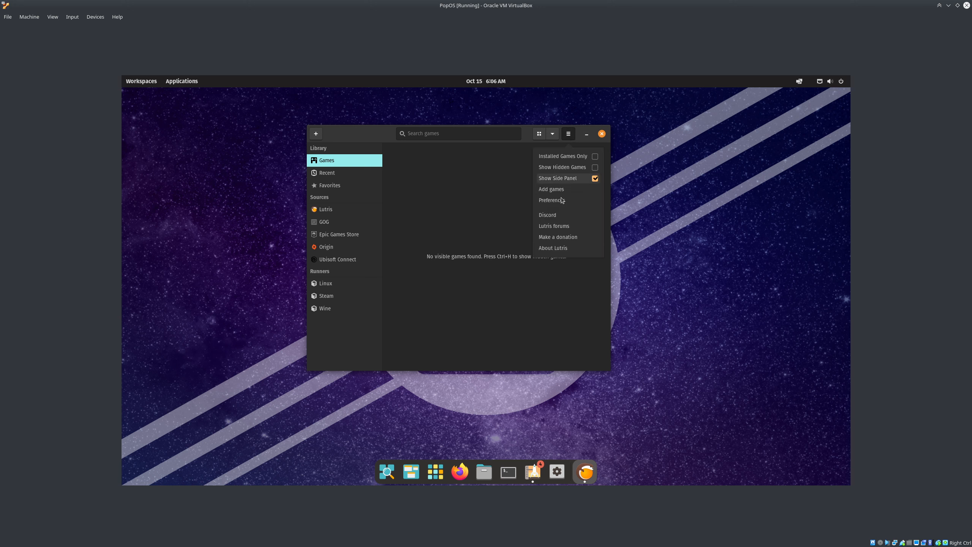
{"action": "left_click", "coordinate": [562, 201]}
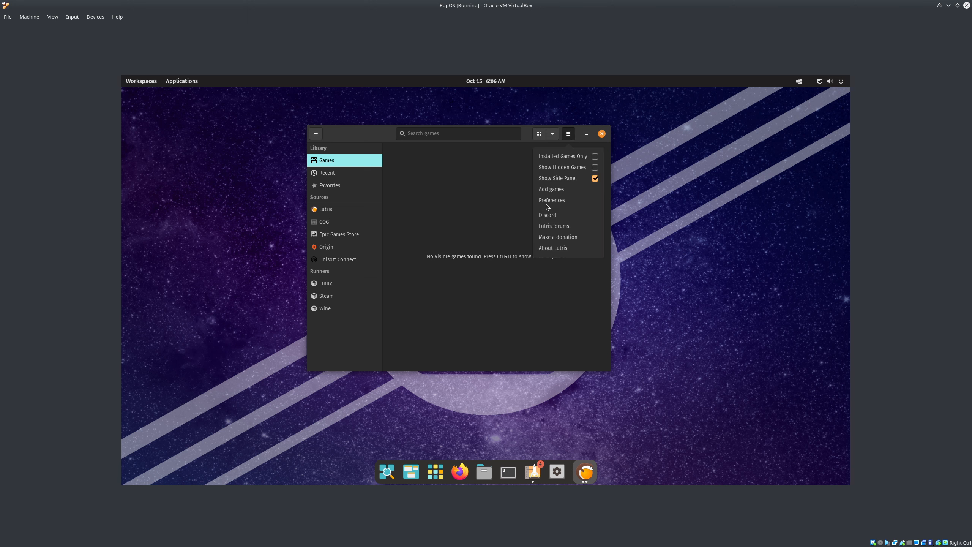
{"action": "left_click", "coordinate": [323, 182]}
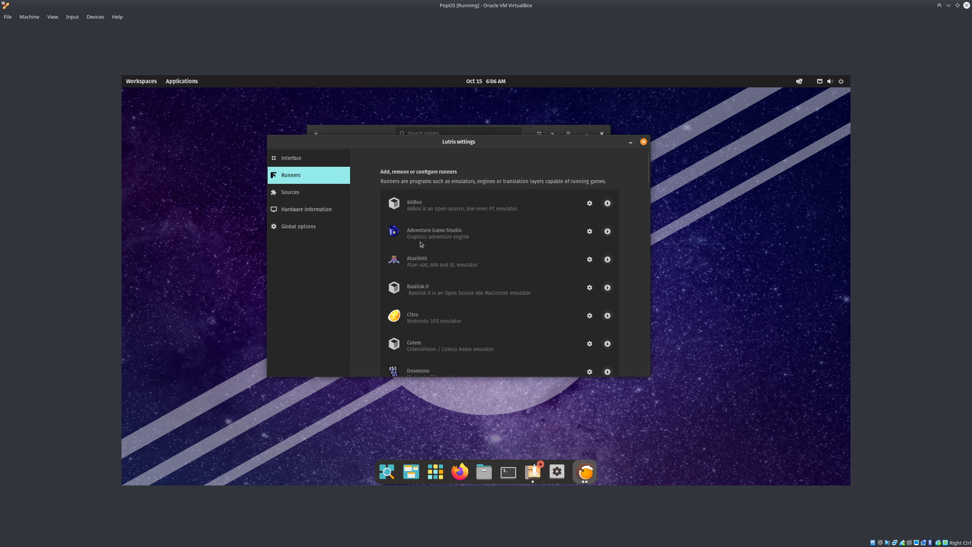
{"action": "key", "text": "Escape"}
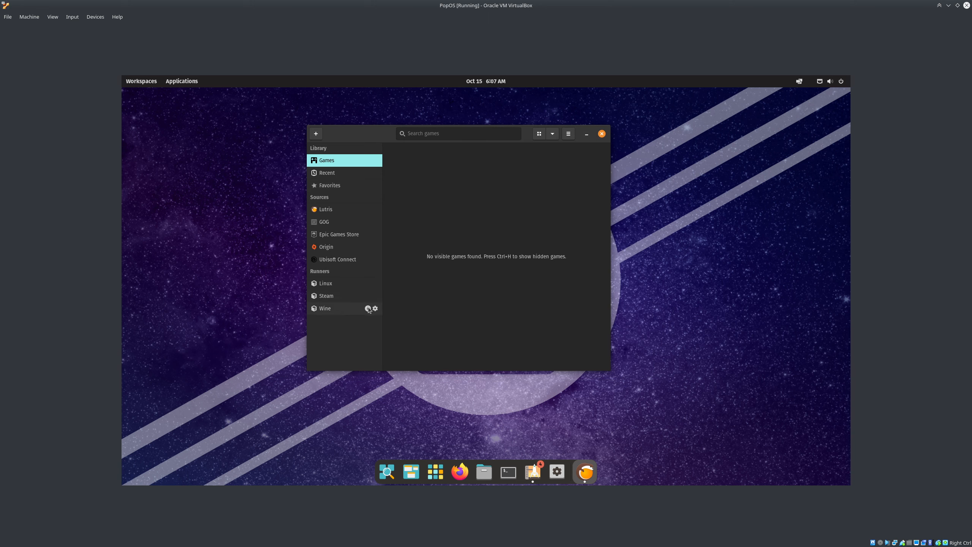
{"action": "left_click", "coordinate": [375, 308]}
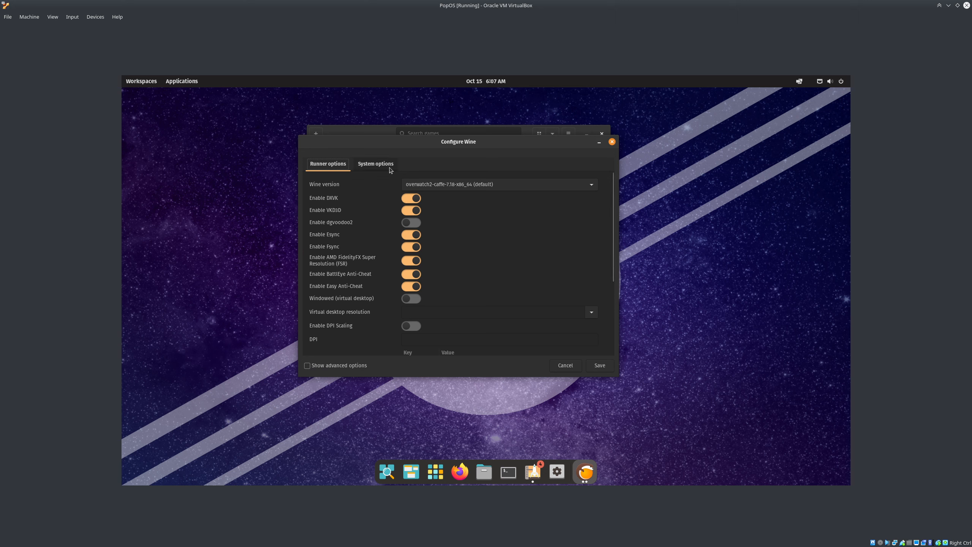
{"action": "key", "text": "Escape"}
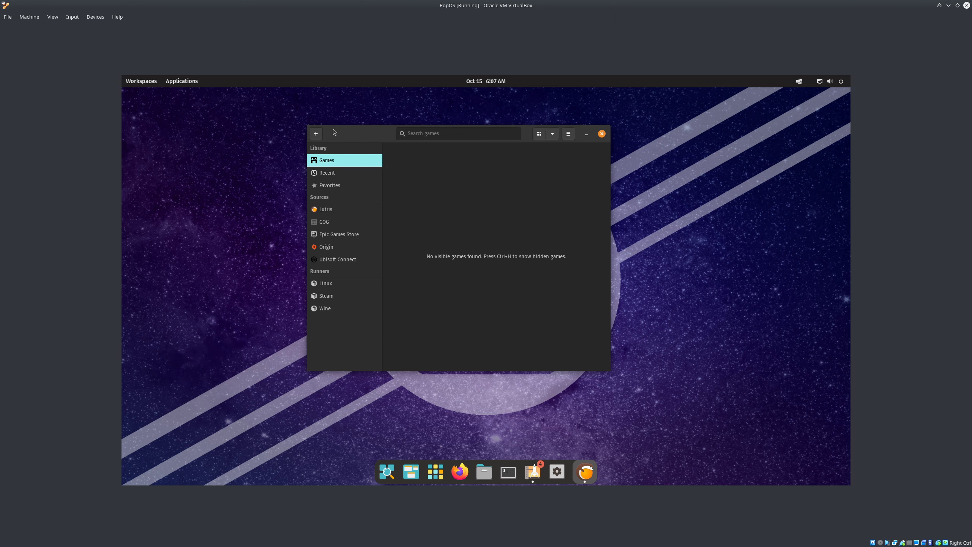
Check the add-games and sort options, then filter the library to Wine games
{"action": "left_click", "coordinate": [320, 134]}
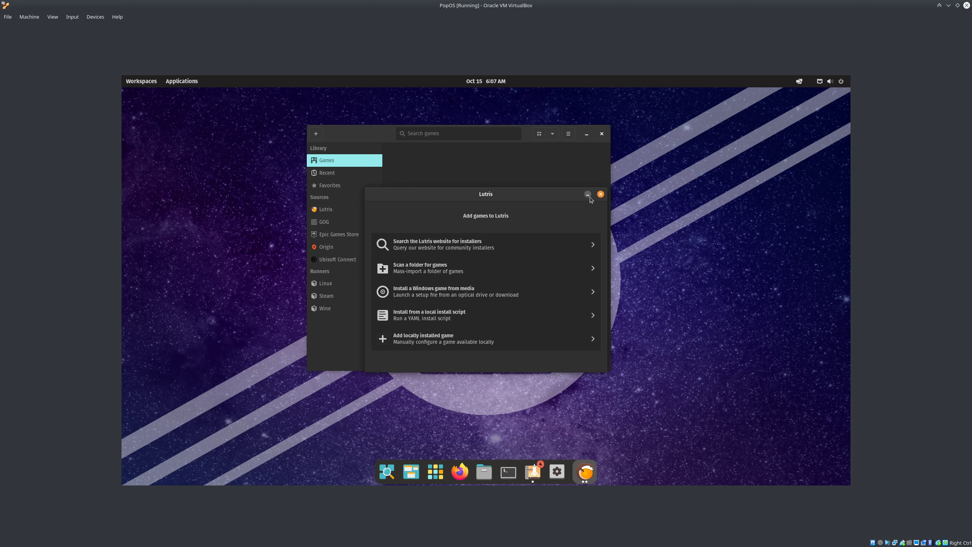
{"action": "left_click", "coordinate": [601, 193]}
{"action": "left_click", "coordinate": [554, 138]}
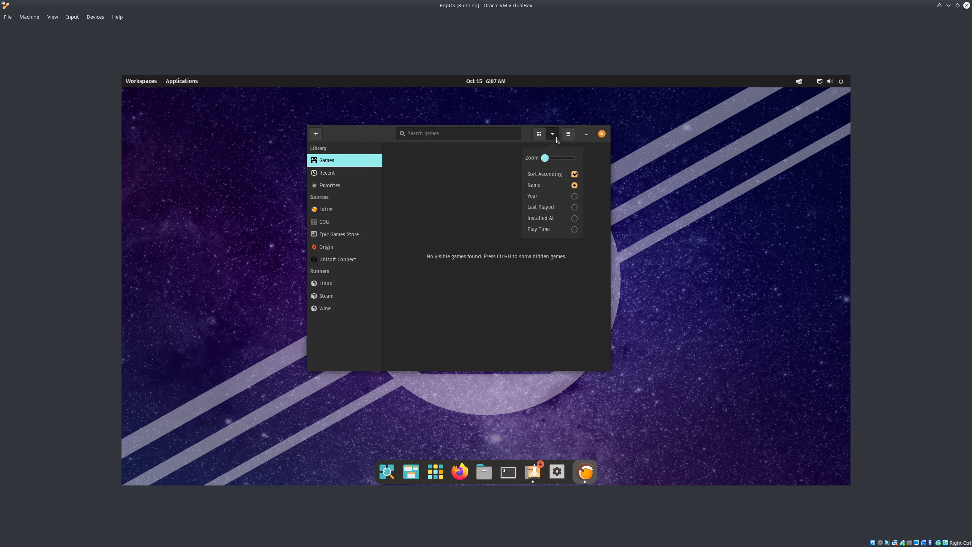
{"action": "left_click", "coordinate": [572, 140]}
{"action": "left_click", "coordinate": [572, 140]}
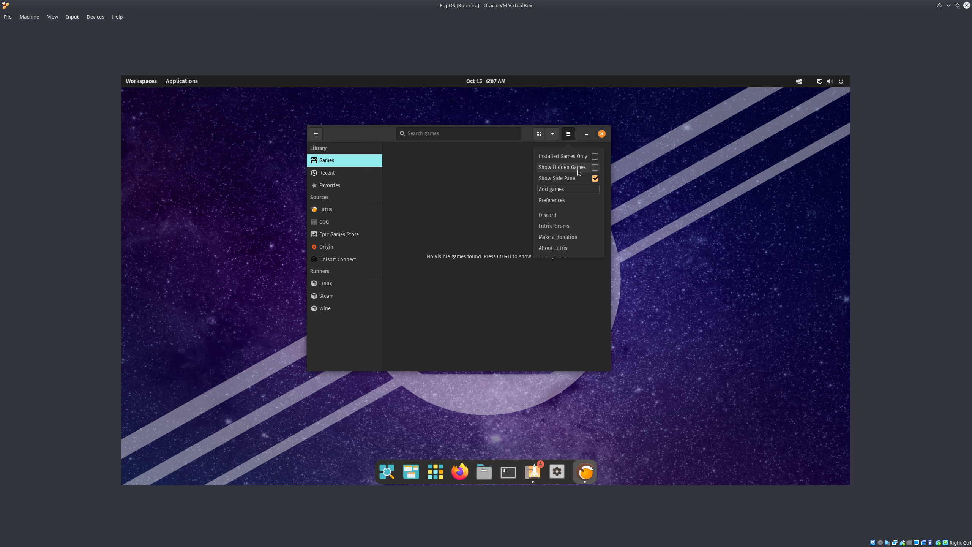
{"action": "left_click", "coordinate": [385, 227]}
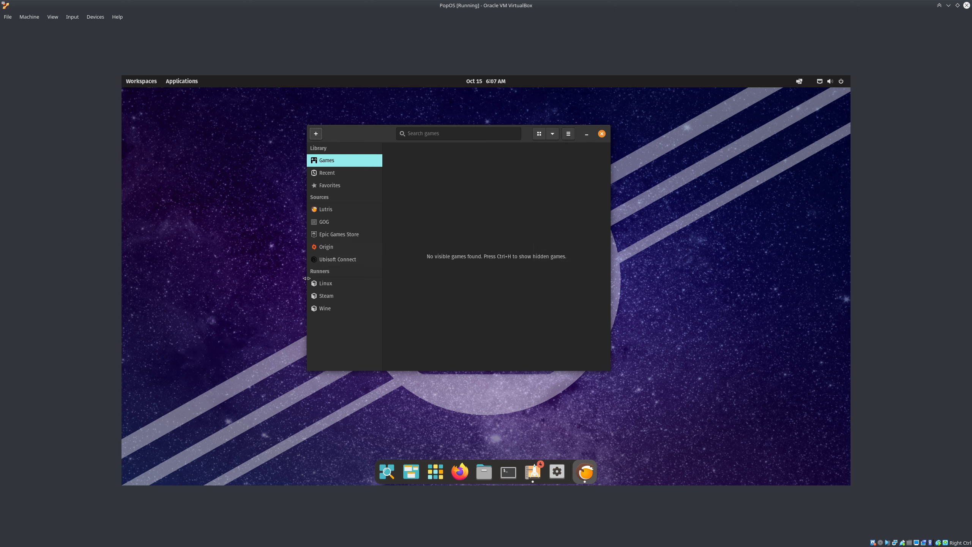
{"action": "left_click", "coordinate": [362, 312]}
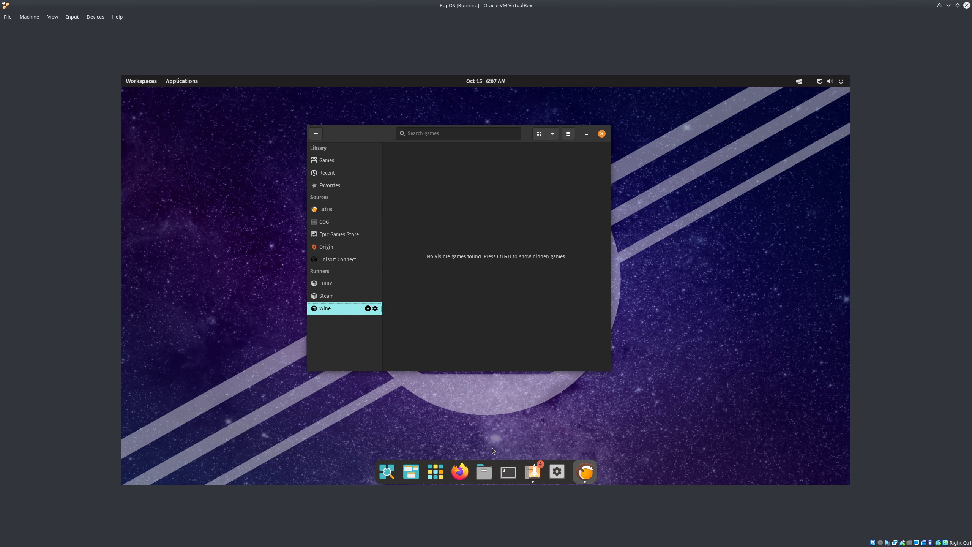
Launch Firefox and search Google for 'lutris install battle net'
{"action": "left_click", "coordinate": [454, 479]}
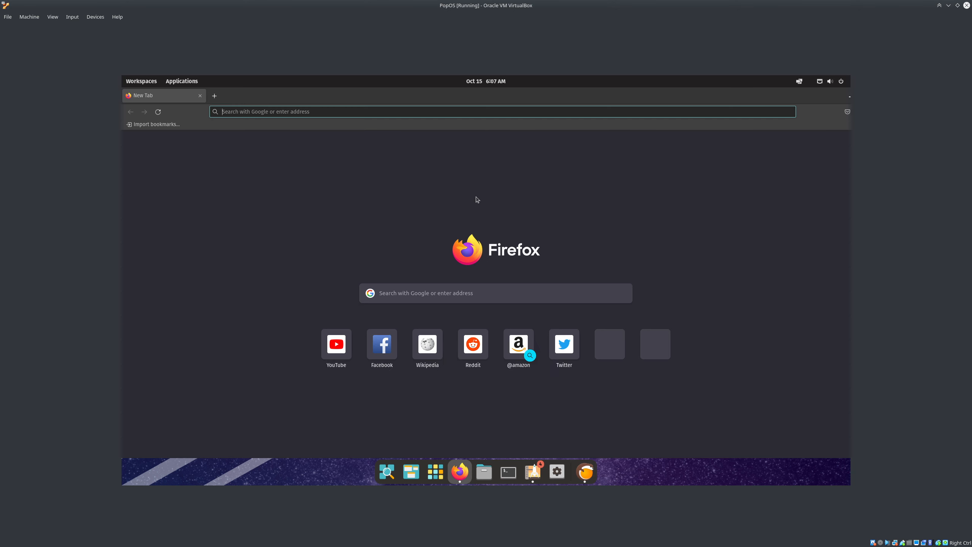
{"action": "left_click", "coordinate": [483, 178]}
{"action": "left_click", "coordinate": [448, 112]}
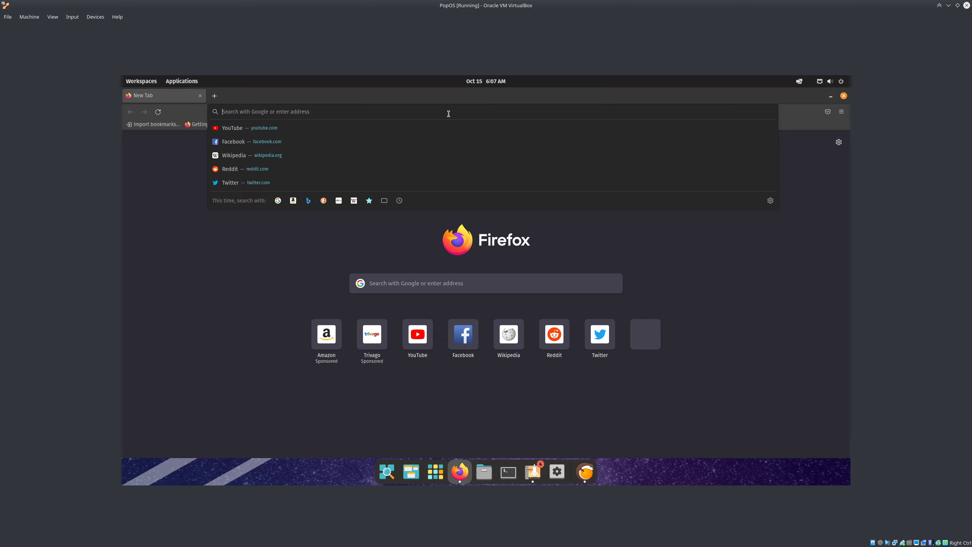
{"action": "type", "text": "lut"}
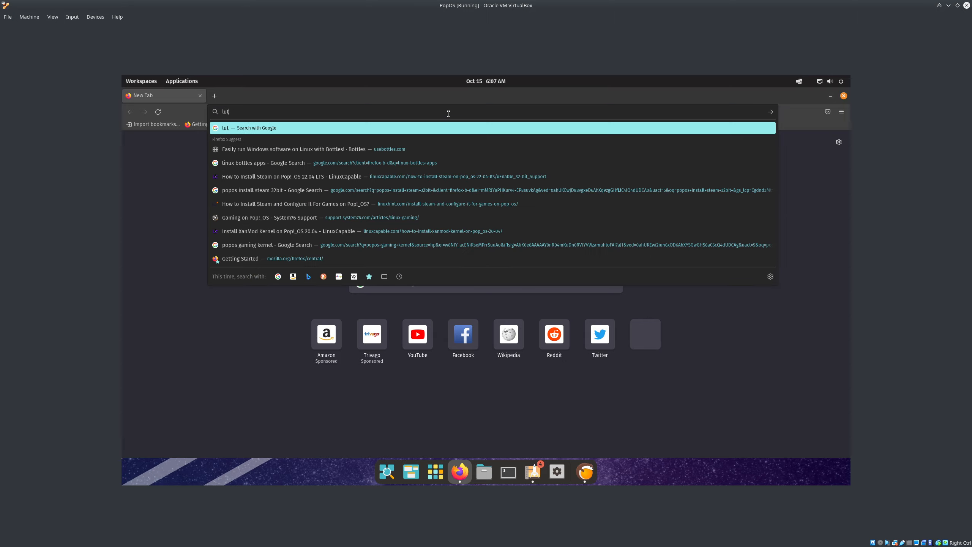
{"action": "type", "text": "ris install battle net"}
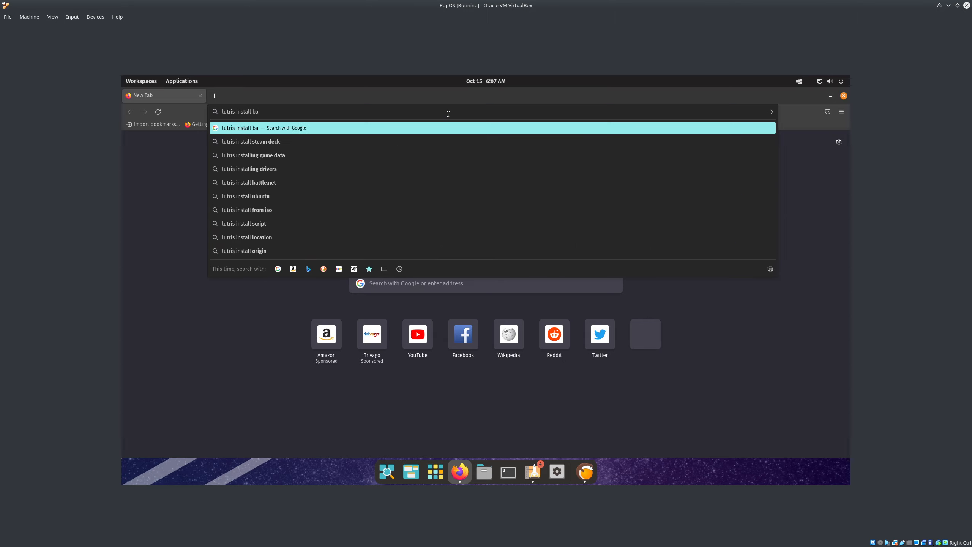
{"action": "key", "text": "Return"}
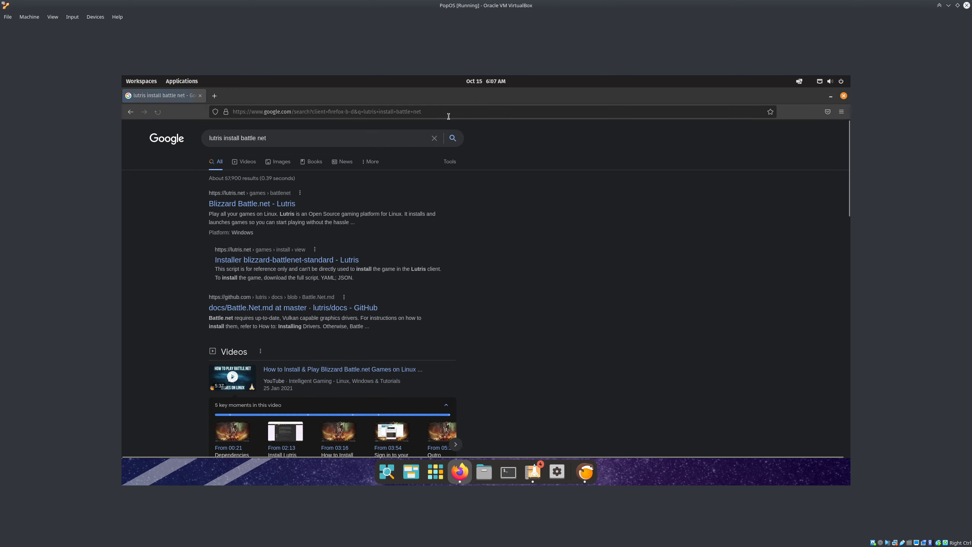
Open the lutris.net Blizzard Battle.net result and start its Lutris install
{"action": "left_click", "coordinate": [274, 208]}
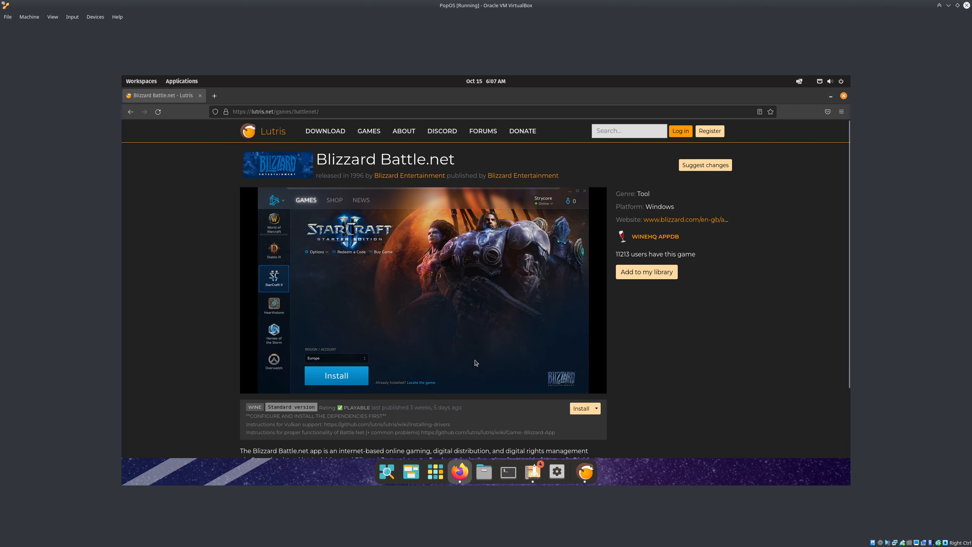
{"action": "scroll", "coordinate": [474, 362], "scroll_direction": "down", "scroll_amount": 3}
{"action": "left_click", "coordinate": [581, 326]}
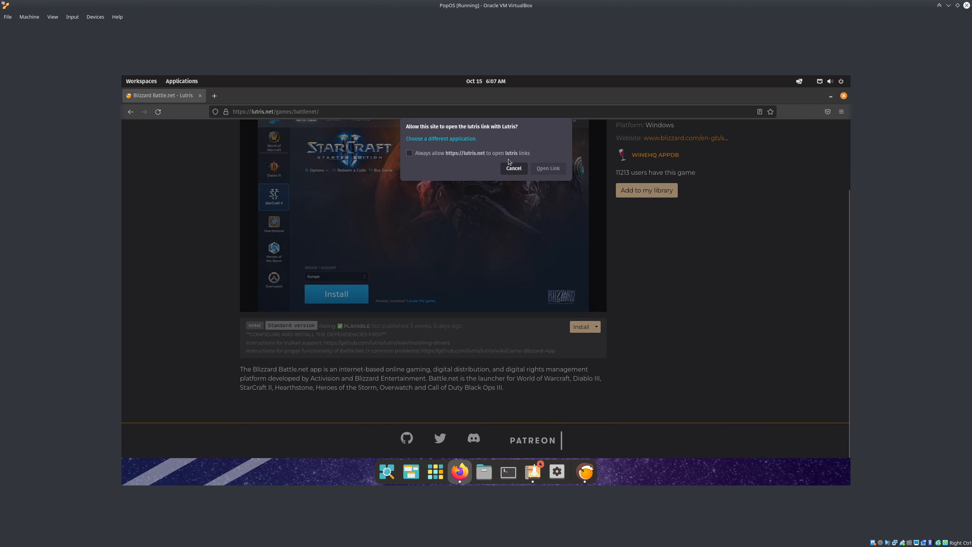
Open the link in Lutris, choose the Standard Battle.net installer and select the installation path
{"action": "left_click", "coordinate": [547, 169]}
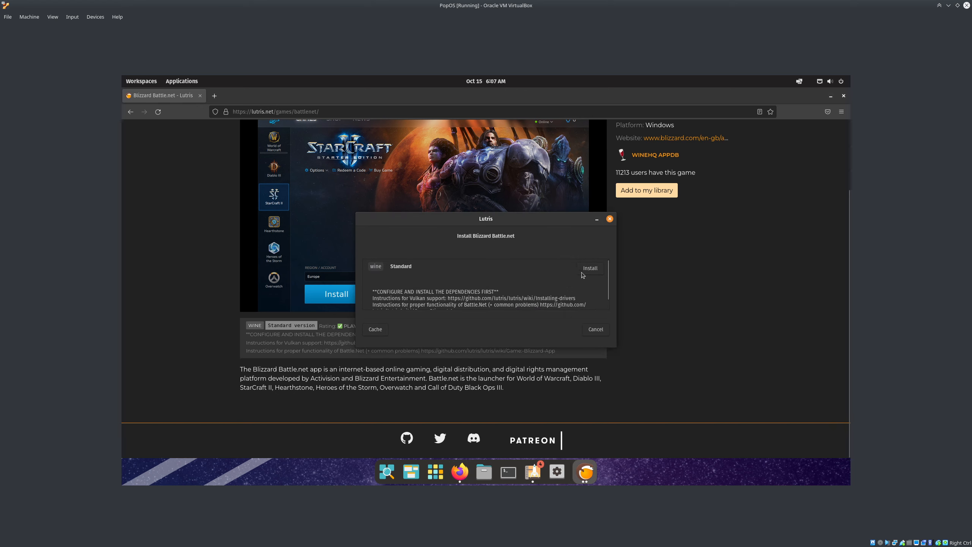
{"action": "left_click", "coordinate": [586, 271]}
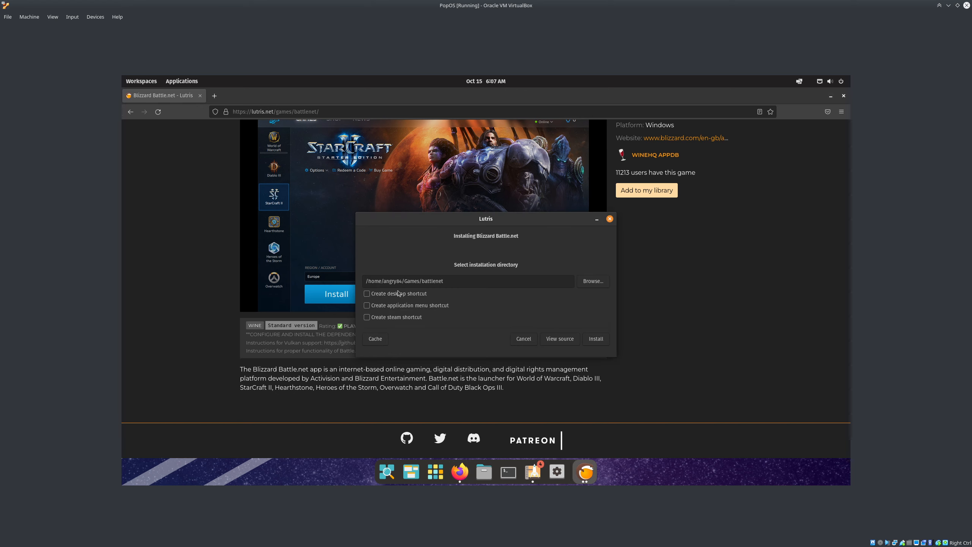
{"action": "left_click_drag", "start_coordinate": [391, 282], "coordinate": [488, 276]}
{"action": "left_click", "coordinate": [485, 281]}
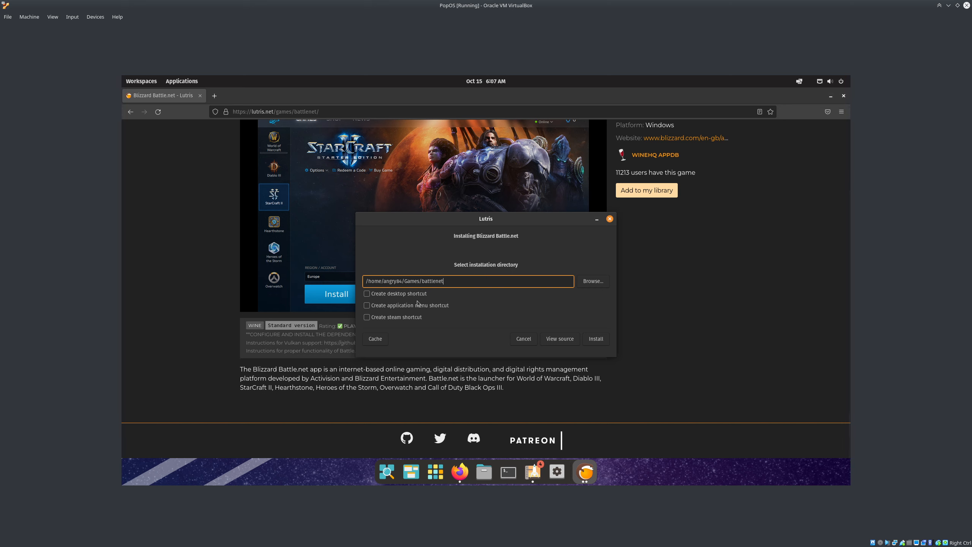
Enable desktop, application menu and Steam shortcuts, then start the installation
{"action": "left_click", "coordinate": [408, 294]}
{"action": "left_click", "coordinate": [409, 306]}
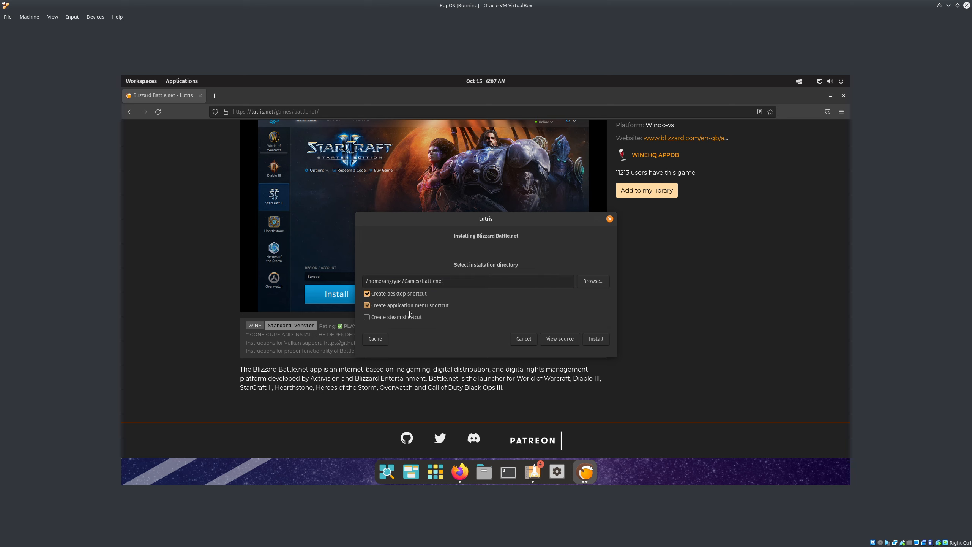
{"action": "left_click", "coordinate": [411, 319]}
{"action": "key", "text": "Return"}
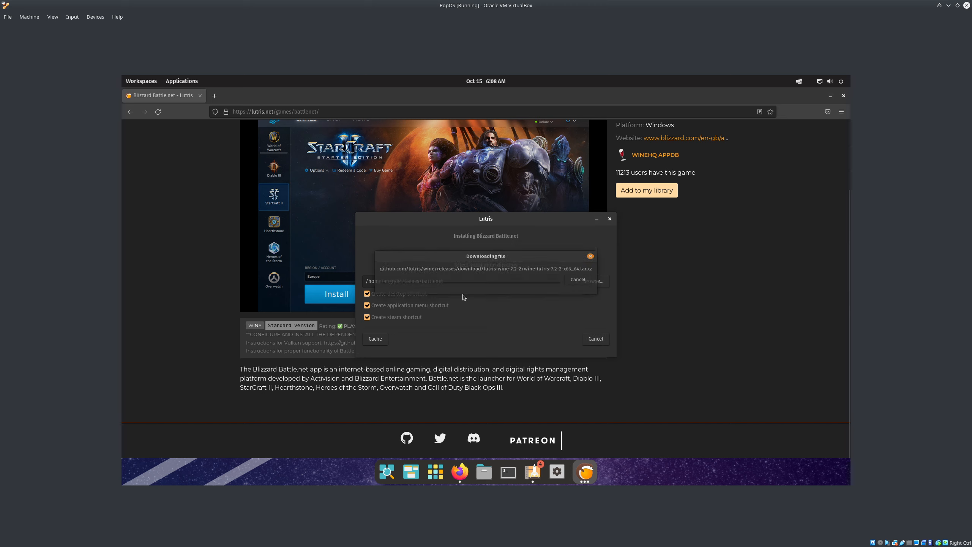
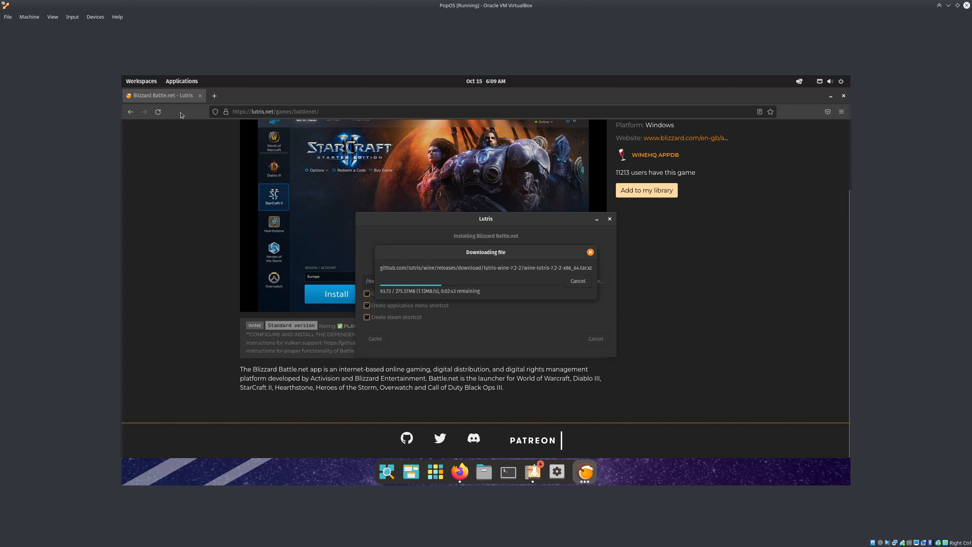
Close the Firefox window showing the Battle.net page, then launch Pop!_Shop from the dock
{"action": "middle_click", "coordinate": [174, 101]}
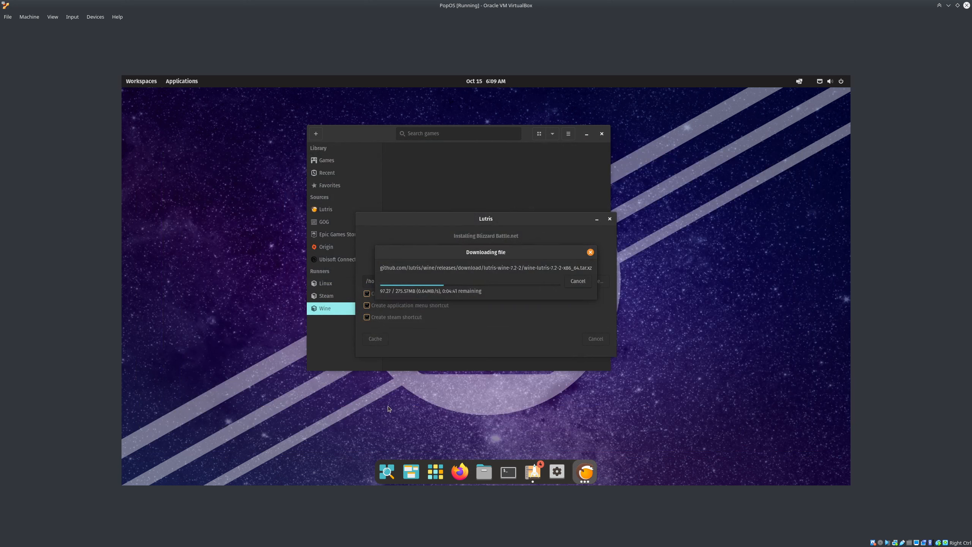
{"action": "left_click", "coordinate": [533, 471]}
Search Pop!_Shop for Discord, browse the Home page categories, then close the store
{"action": "left_click", "coordinate": [255, 117]}
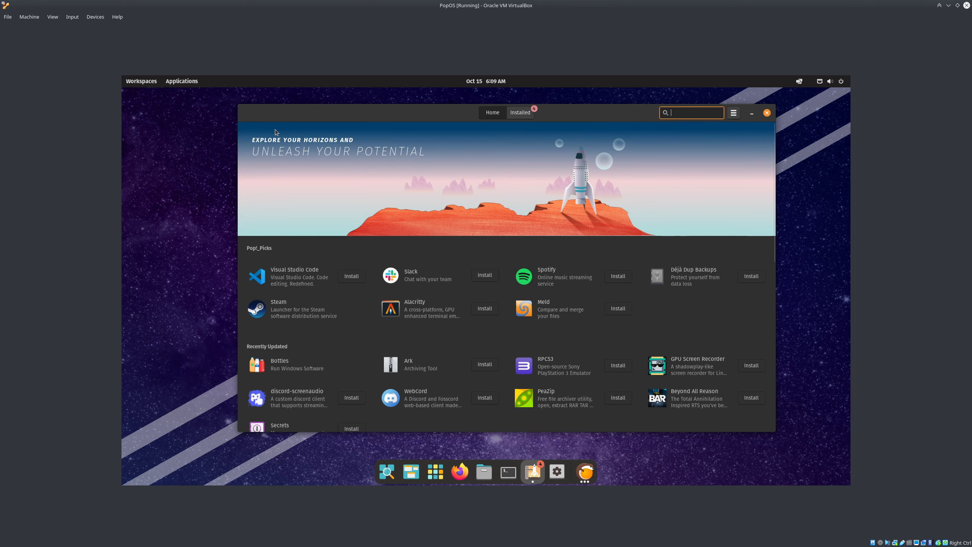
{"action": "type", "text": "Discord"}
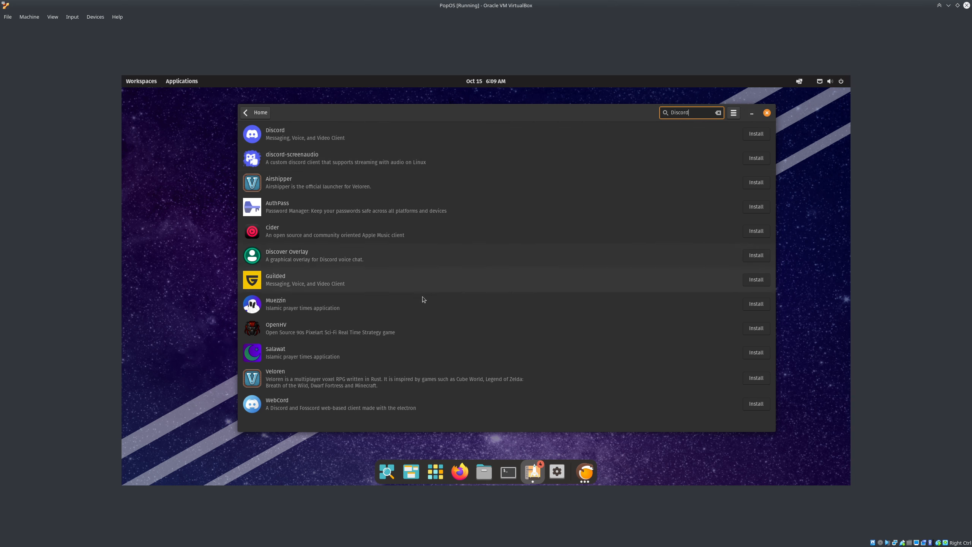
{"action": "left_click", "coordinate": [257, 113]}
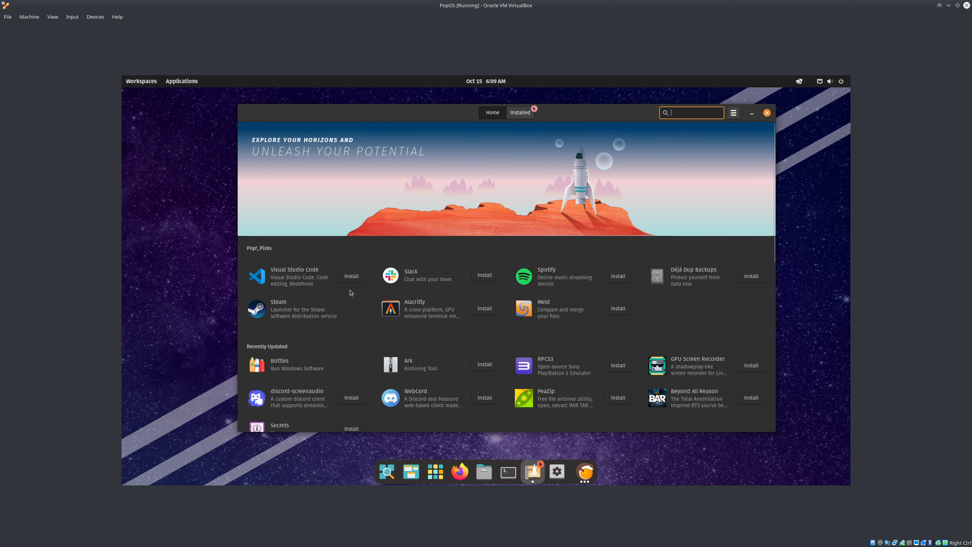
{"action": "scroll", "coordinate": [332, 309], "scroll_direction": "down", "scroll_amount": 2}
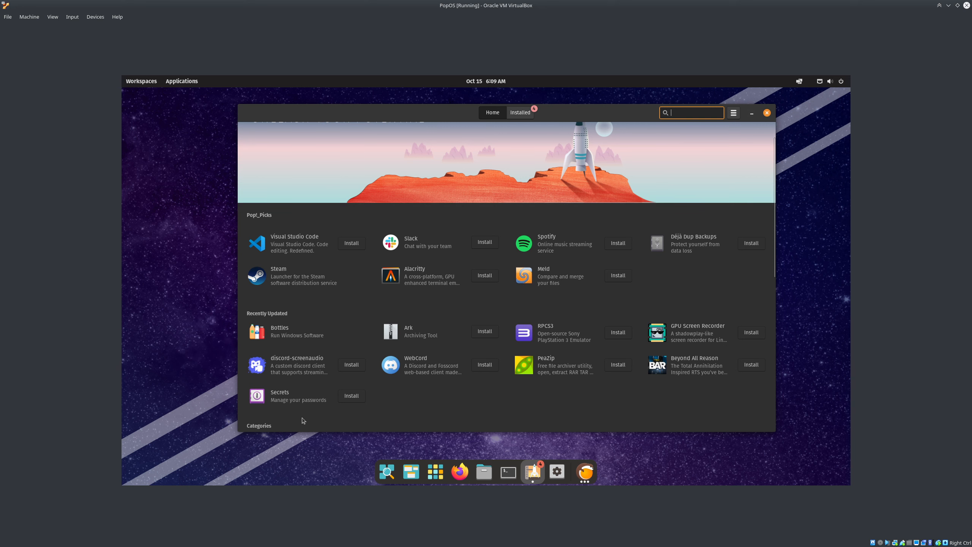
{"action": "scroll", "coordinate": [767, 310], "scroll_direction": "down", "scroll_amount": 5}
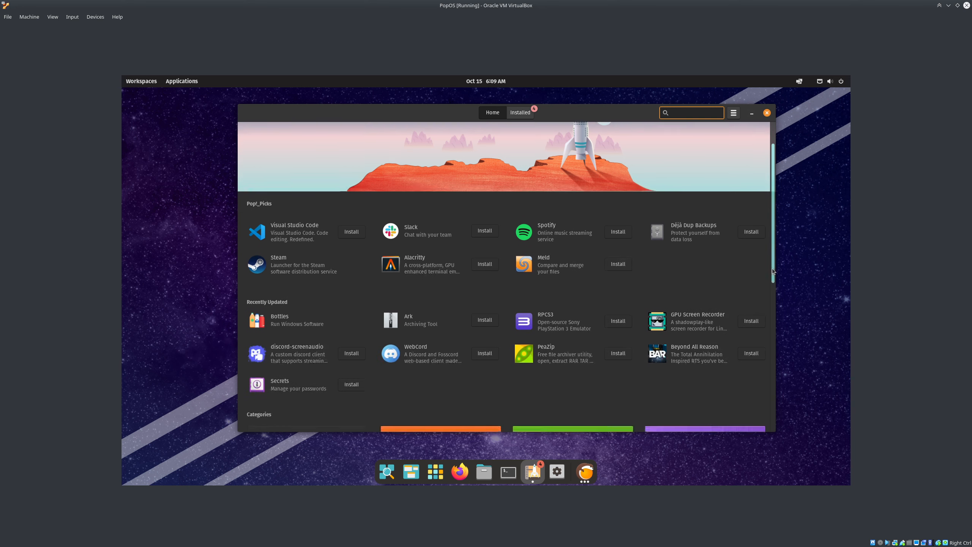
{"action": "scroll", "coordinate": [766, 309], "scroll_direction": "down", "scroll_amount": 10}
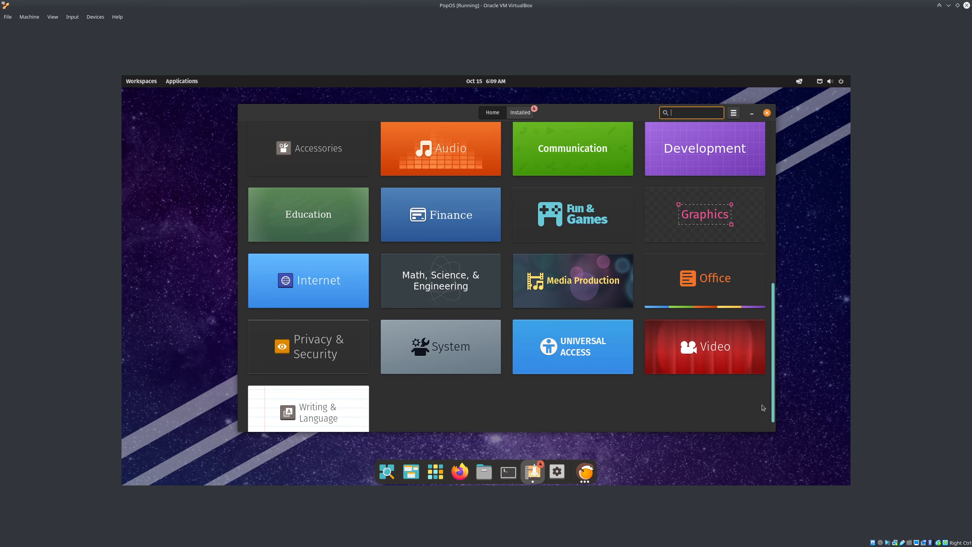
{"action": "scroll", "coordinate": [762, 408], "scroll_direction": "up", "scroll_amount": 5}
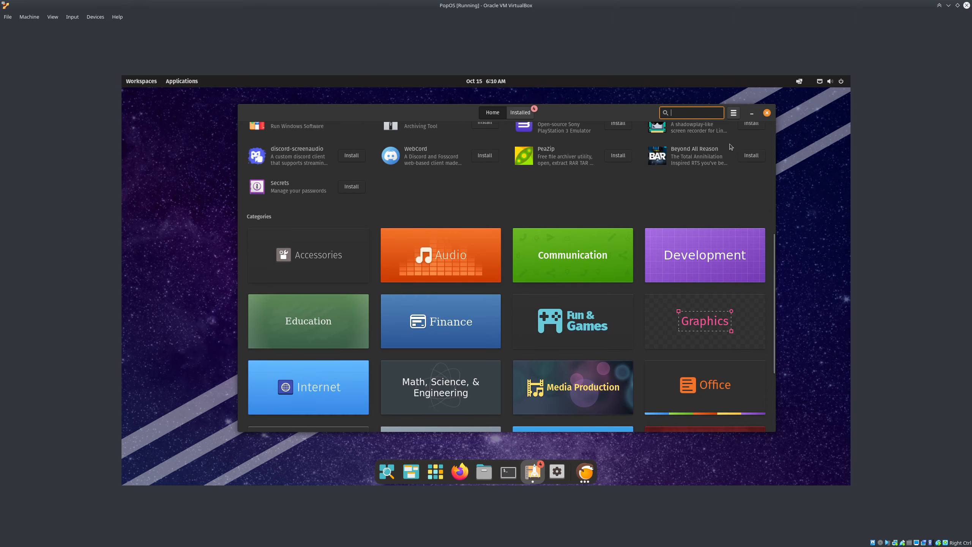
{"action": "left_click", "coordinate": [766, 113]}
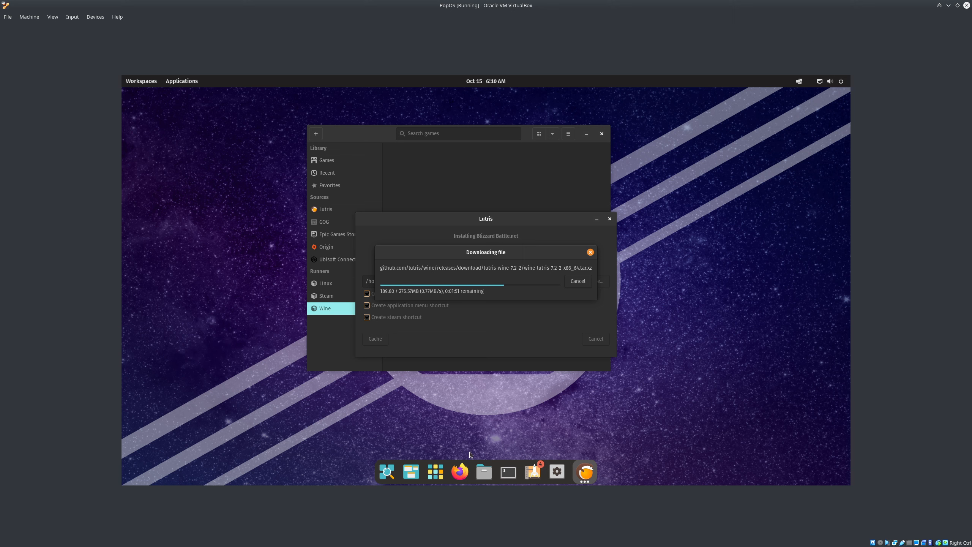
Google 'top gaming distros 2022' in Firefox, declining the default-browser prompt
{"action": "left_click", "coordinate": [461, 464]}
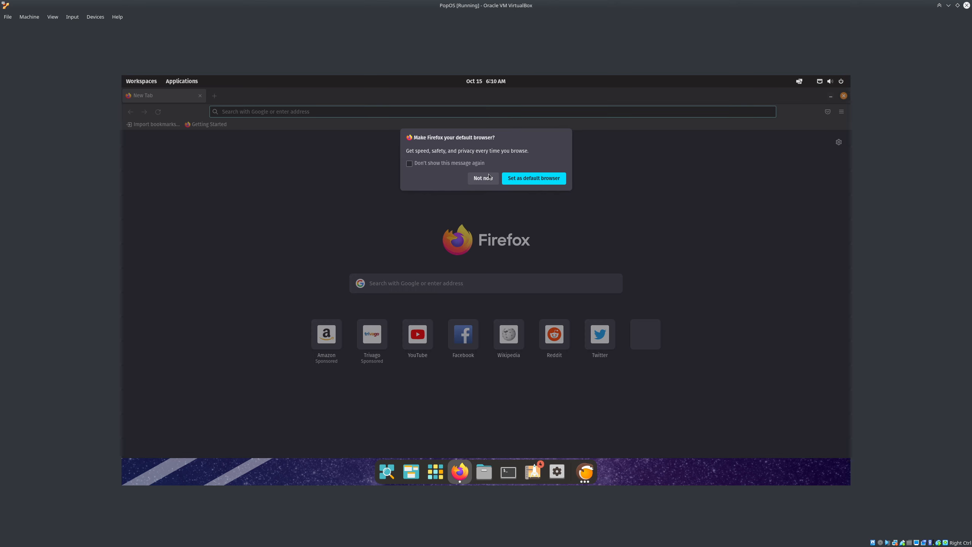
{"action": "left_click", "coordinate": [489, 176]}
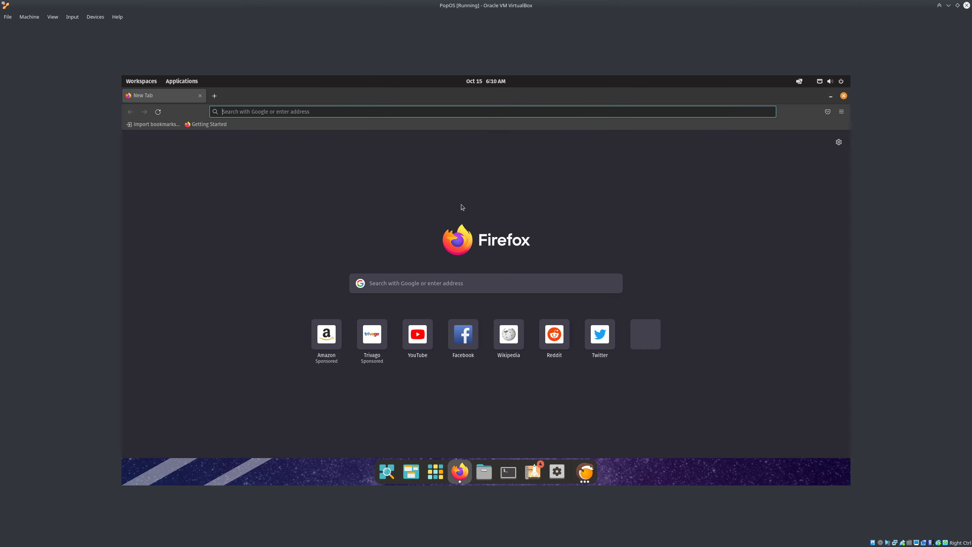
{"action": "left_click", "coordinate": [477, 284]}
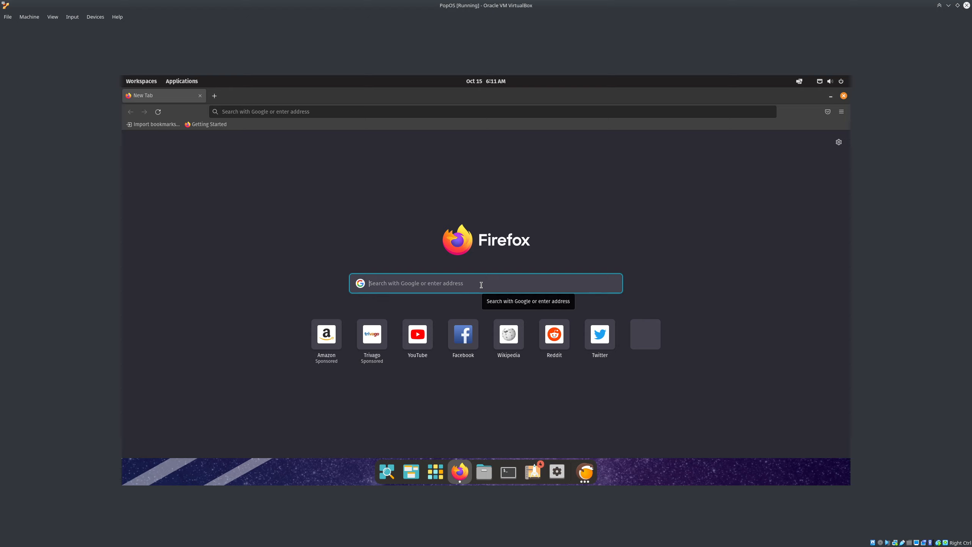
{"action": "type", "text": "top gaming dist"}
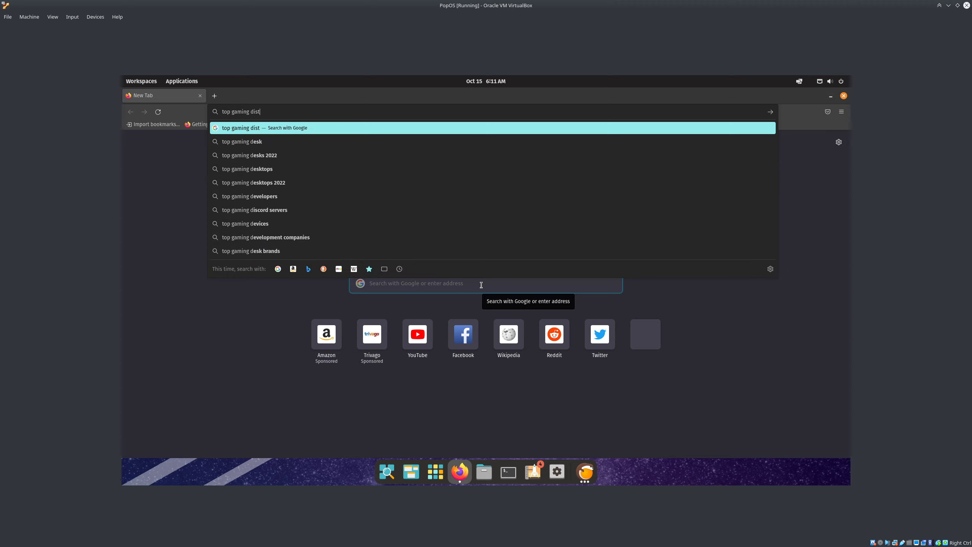
{"action": "type", "text": "ros 2022"}
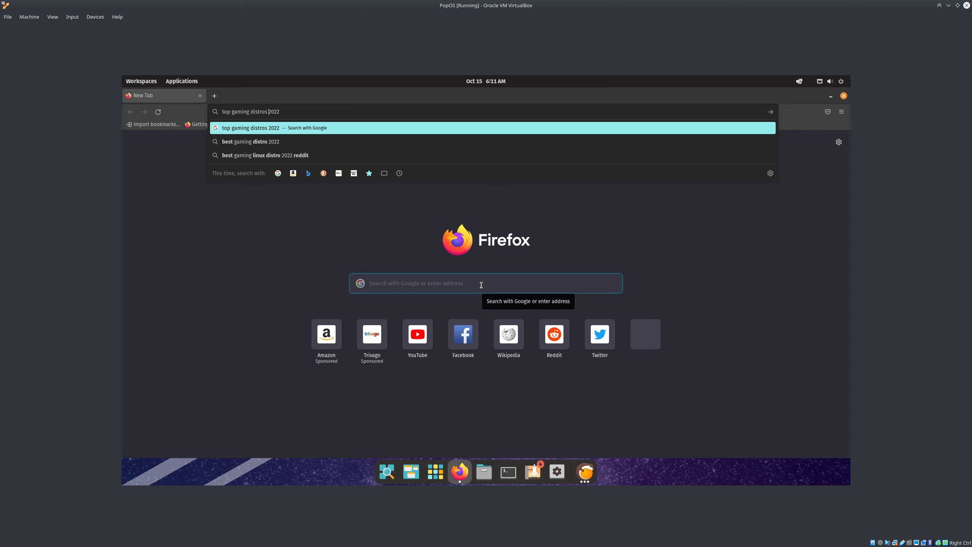
{"action": "key", "text": "Return"}
Open the It's FOSS and linuxhint results in background tabs and switch to It's FOSS
{"action": "scroll", "coordinate": [438, 305], "scroll_direction": "down", "scroll_amount": 5}
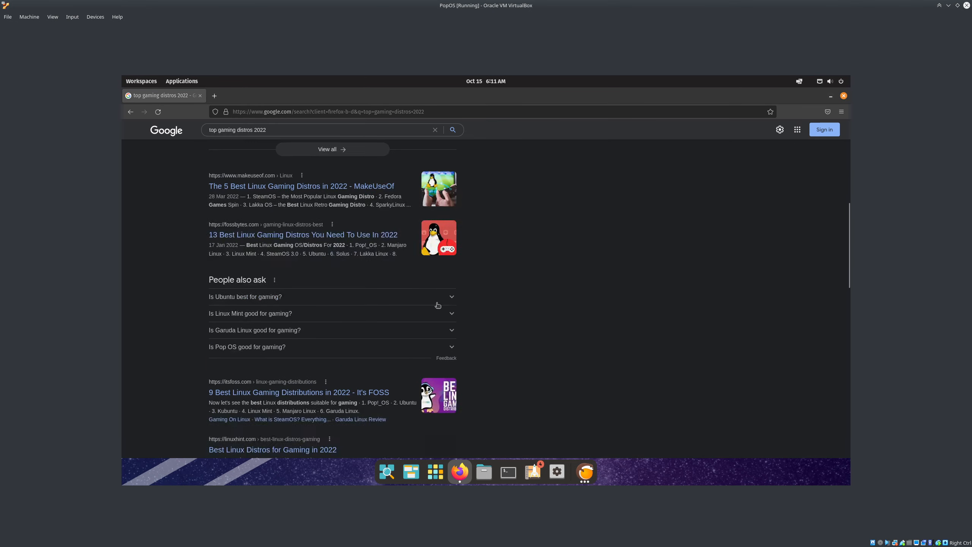
{"action": "scroll", "coordinate": [438, 305], "scroll_direction": "down", "scroll_amount": 10}
{"action": "scroll", "coordinate": [344, 283], "scroll_direction": "up", "scroll_amount": 8}
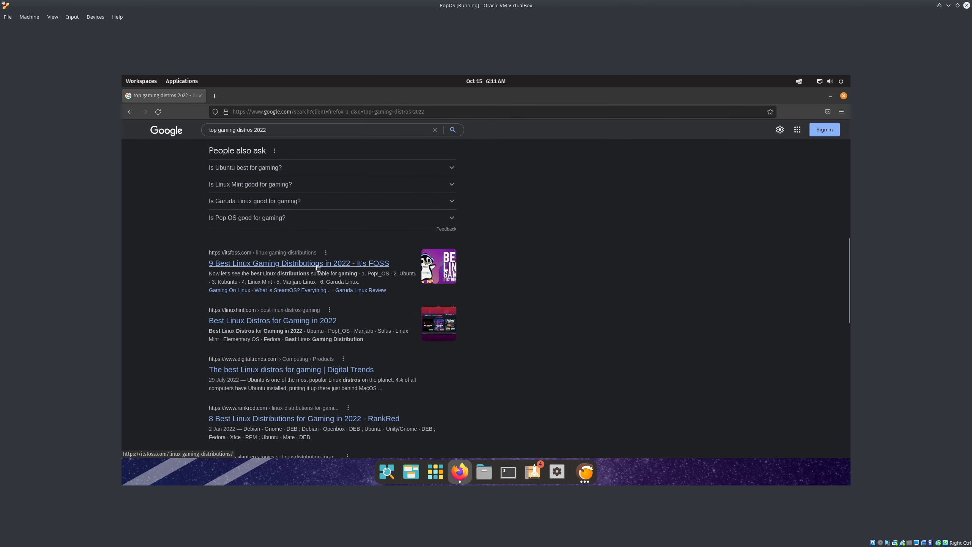
{"action": "middle_click", "coordinate": [317, 263]}
{"action": "middle_click", "coordinate": [311, 320]}
{"action": "key", "text": "ctrl+Tab"}
Read the Pop!_OS and Ubuntu sections, highlighting the NVIDIA/AMD ISO and 'If you're new to Linux' passages
{"action": "scroll", "coordinate": [396, 267], "scroll_direction": "down", "scroll_amount": 6}
{"action": "scroll", "coordinate": [395, 267], "scroll_direction": "down", "scroll_amount": 15}
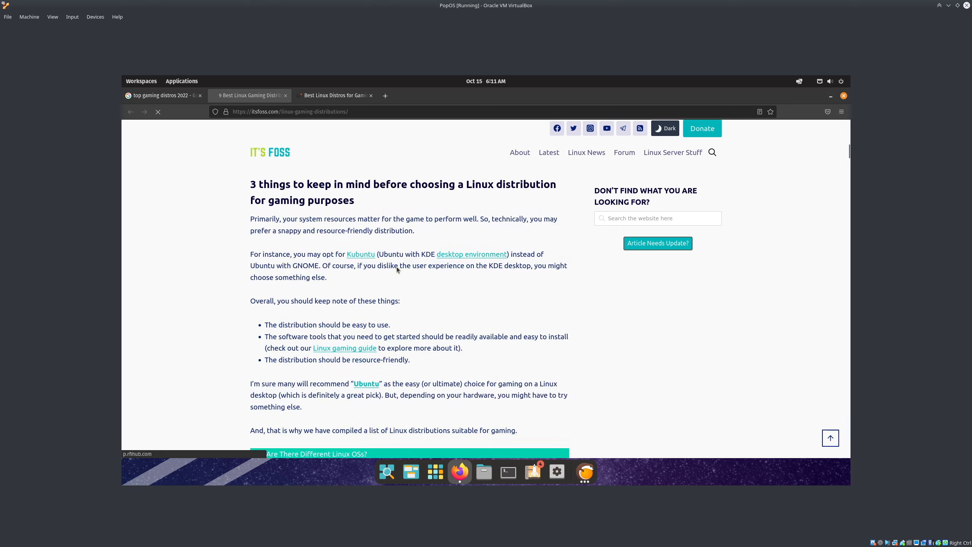
{"action": "scroll", "coordinate": [386, 272], "scroll_direction": "down", "scroll_amount": 3}
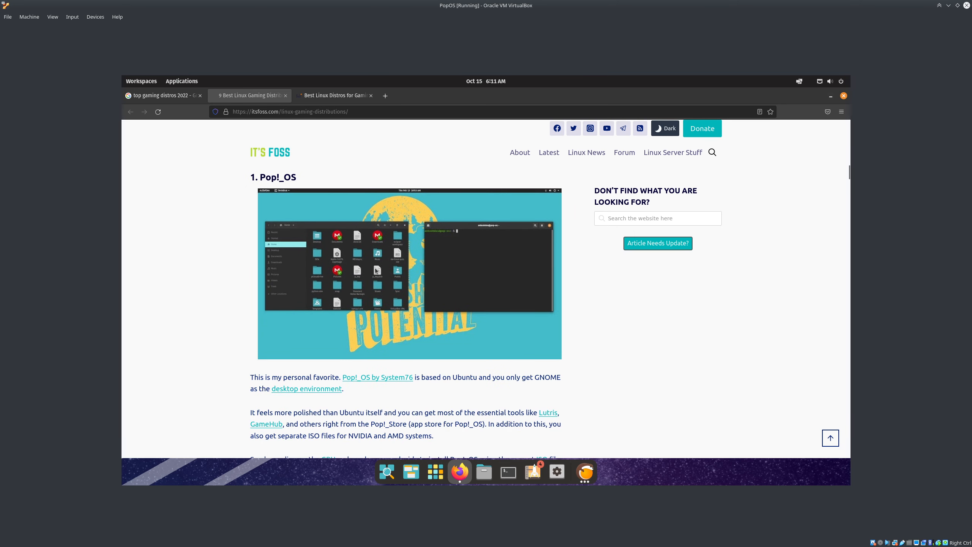
{"action": "scroll", "coordinate": [324, 264], "scroll_direction": "down", "scroll_amount": 3}
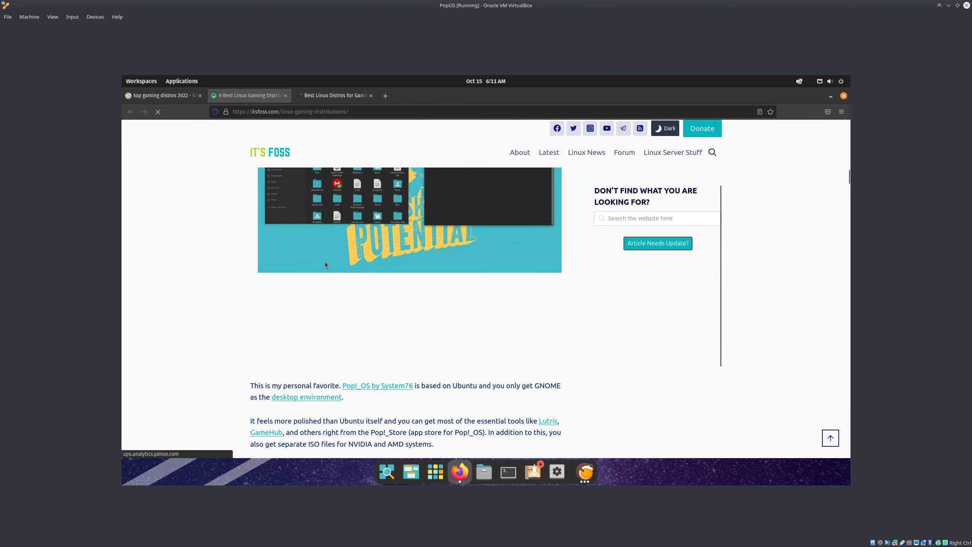
{"action": "scroll", "coordinate": [352, 302], "scroll_direction": "down", "scroll_amount": 3}
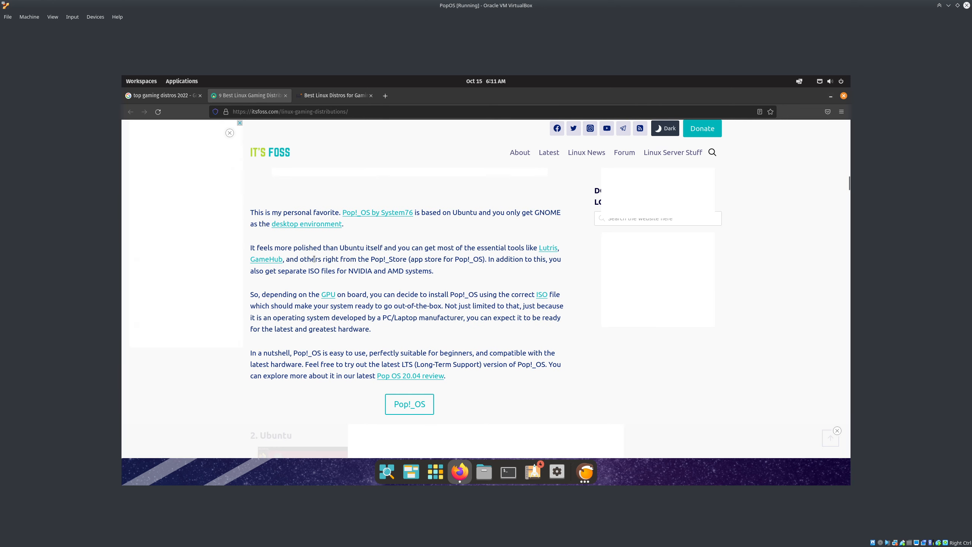
{"action": "left_click_drag", "start_coordinate": [308, 269], "coordinate": [447, 271]}
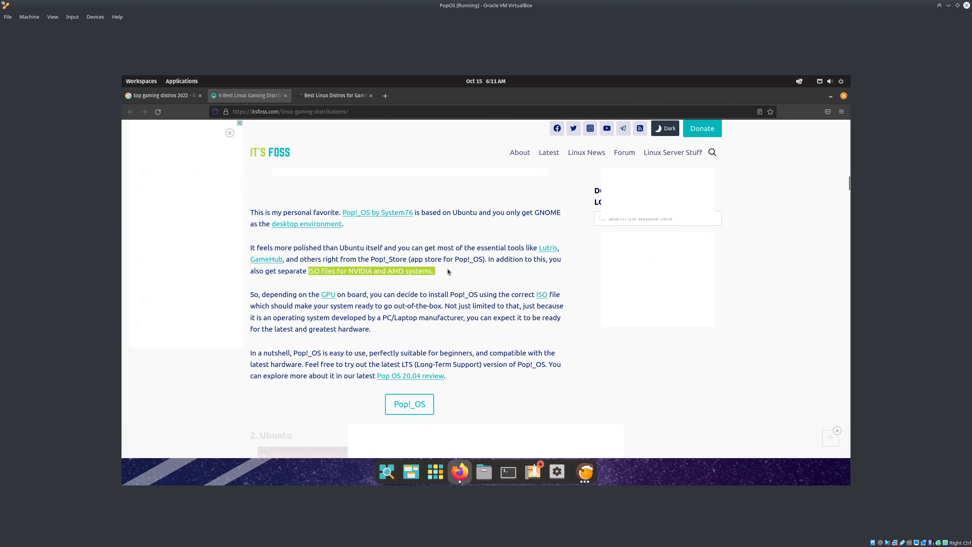
{"action": "scroll", "coordinate": [371, 217], "scroll_direction": "down", "scroll_amount": 2}
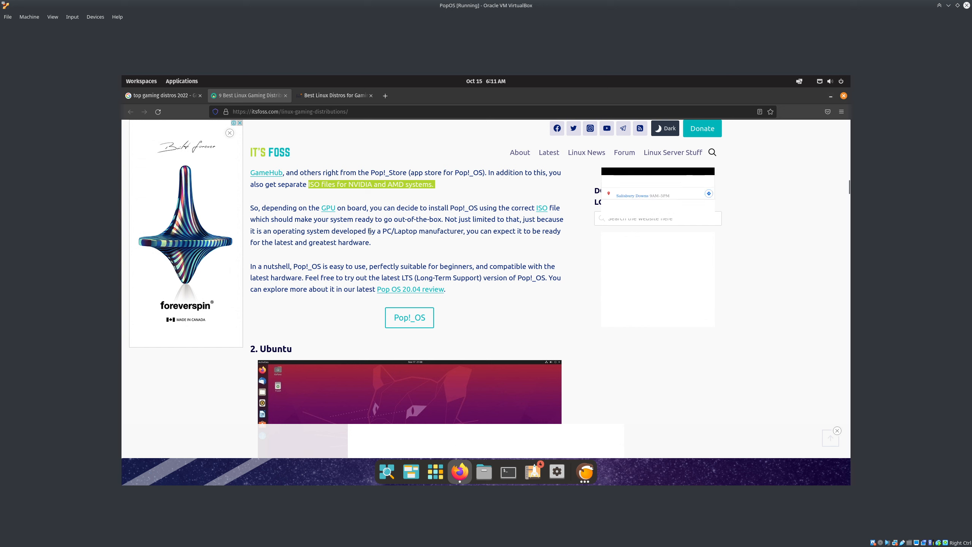
{"action": "scroll", "coordinate": [370, 240], "scroll_direction": "down", "scroll_amount": 7}
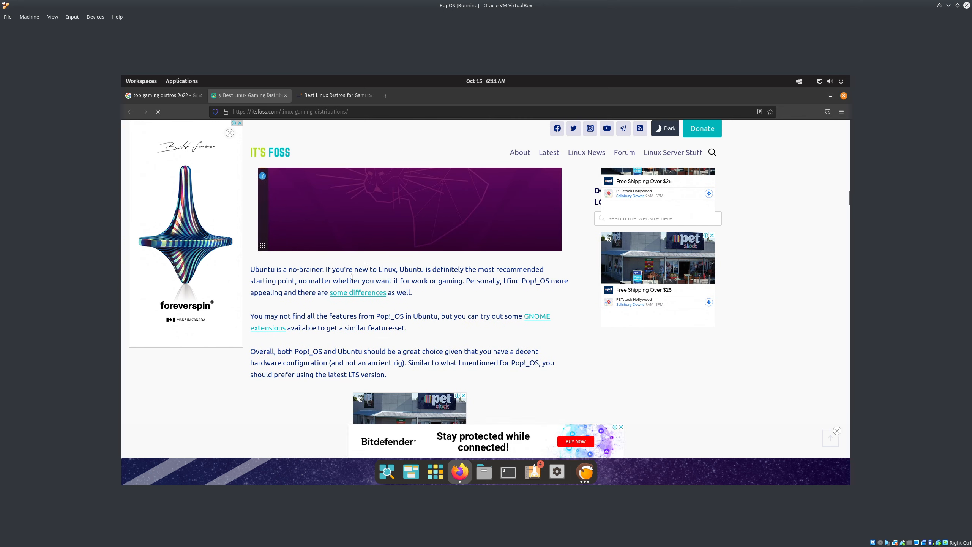
{"action": "left_click_drag", "start_coordinate": [324, 269], "coordinate": [398, 273]}
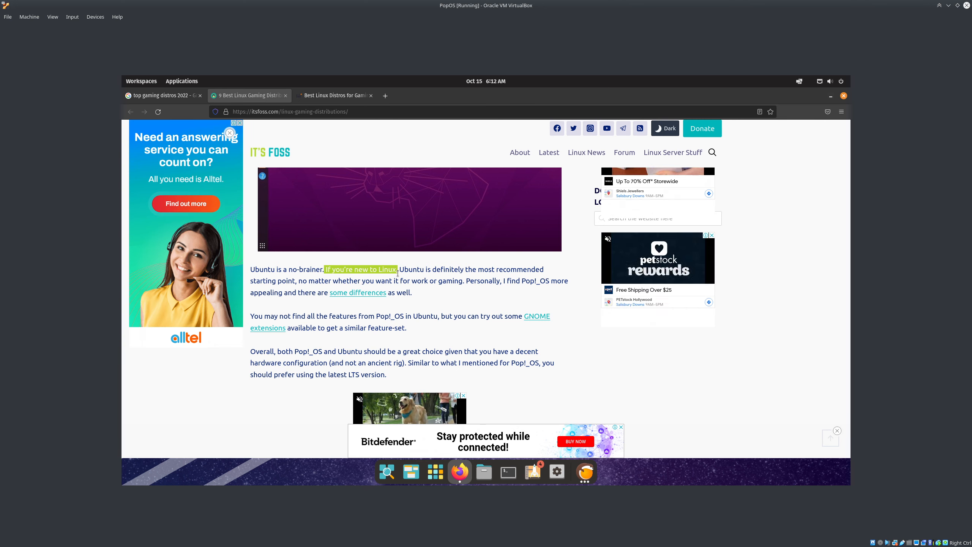
{"action": "left_click", "coordinate": [581, 472]}
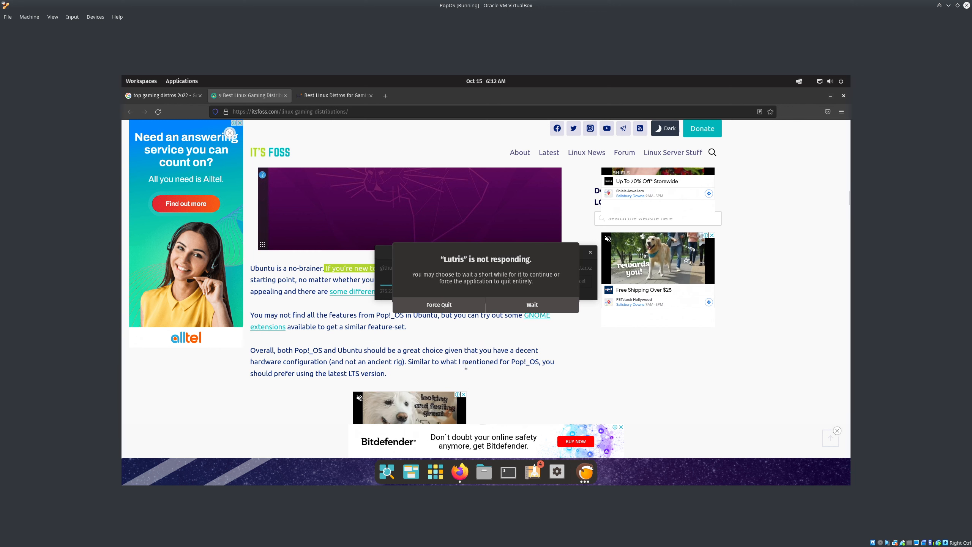
Choose Wait twice on Lutris's not-responding dialog so the installer keeps running
{"action": "left_click", "coordinate": [510, 309]}
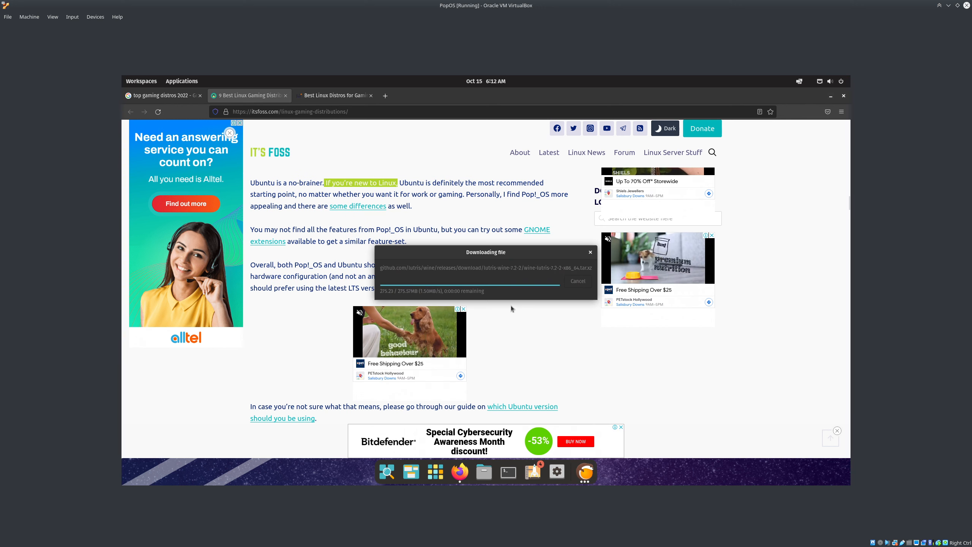
{"action": "scroll", "coordinate": [565, 349], "scroll_direction": "down", "scroll_amount": 5}
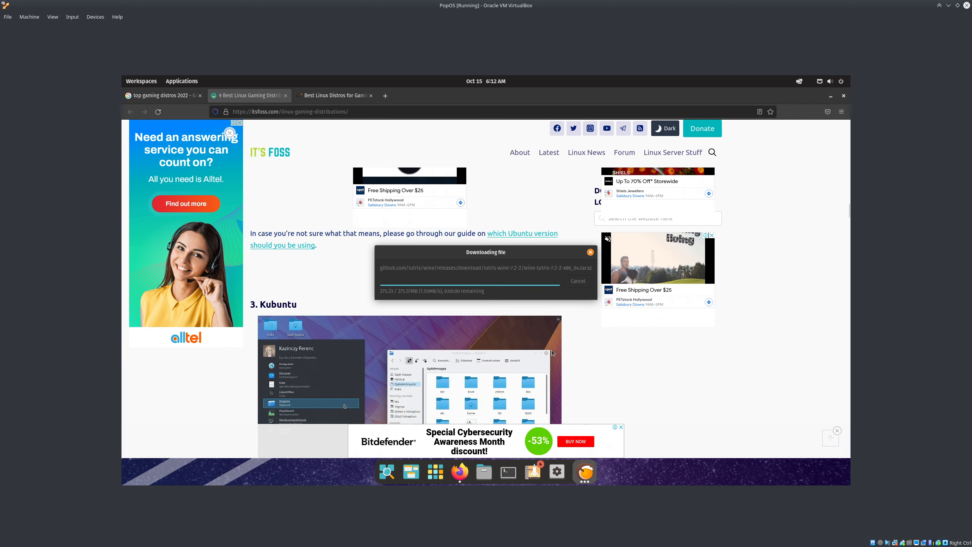
{"action": "scroll", "coordinate": [551, 350], "scroll_direction": "up", "scroll_amount": 5}
{"action": "scroll", "coordinate": [547, 354], "scroll_direction": "down", "scroll_amount": 5}
{"action": "scroll", "coordinate": [458, 357], "scroll_direction": "down", "scroll_amount": 2}
{"action": "scroll", "coordinate": [459, 357], "scroll_direction": "down", "scroll_amount": 3}
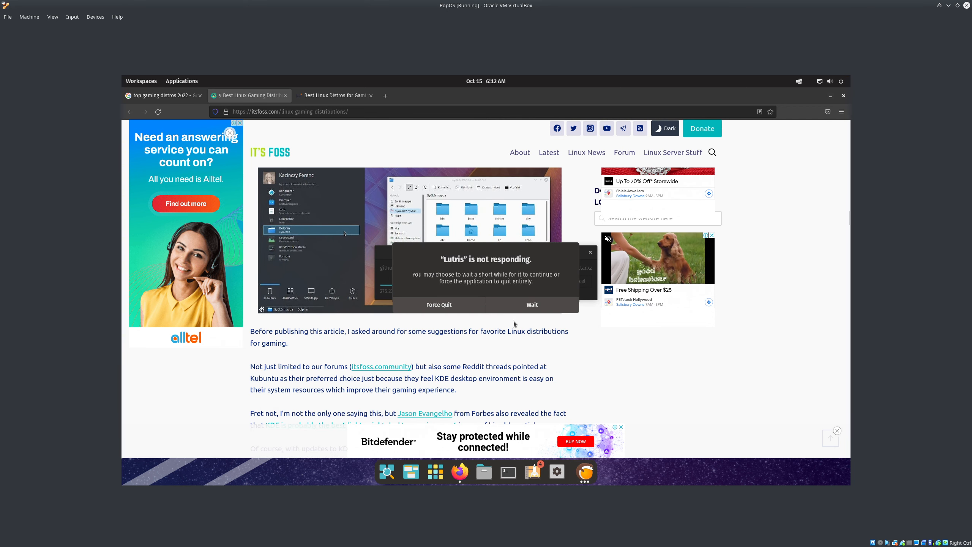
{"action": "left_click", "coordinate": [522, 309]}
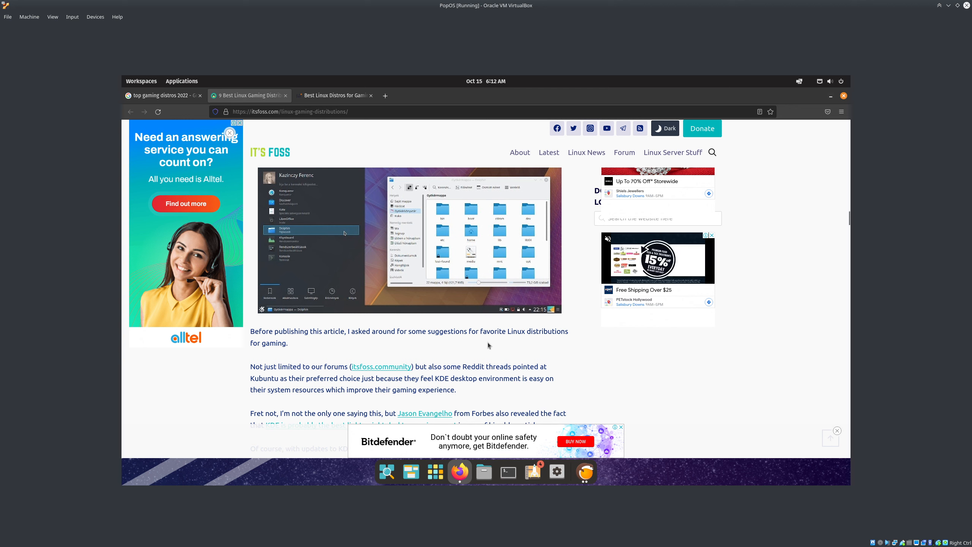
Continue the Battle.net installer to fetch Battle.net-Setup.exe, then bring the article back in front
{"action": "scroll", "coordinate": [428, 284], "scroll_direction": "up", "scroll_amount": 3}
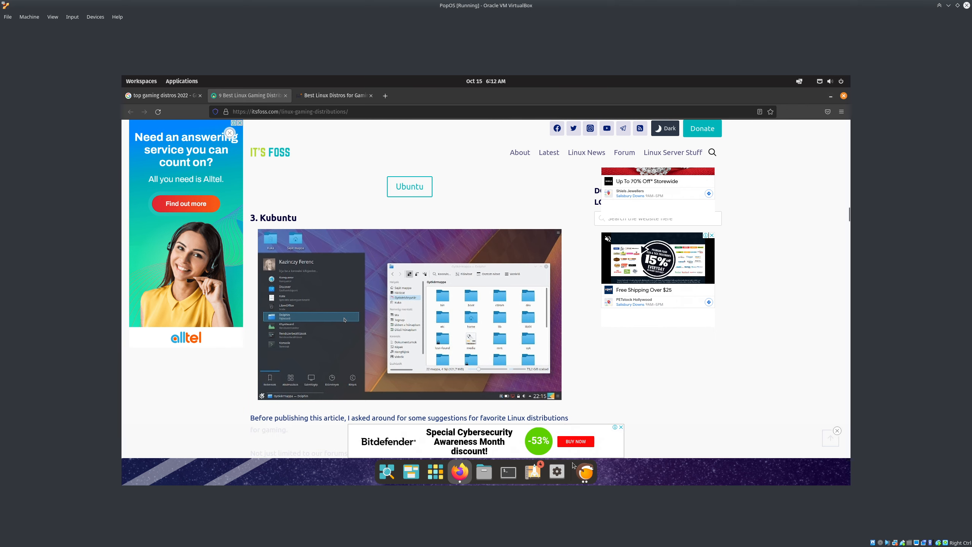
{"action": "scroll", "coordinate": [437, 356], "scroll_direction": "down", "scroll_amount": 5}
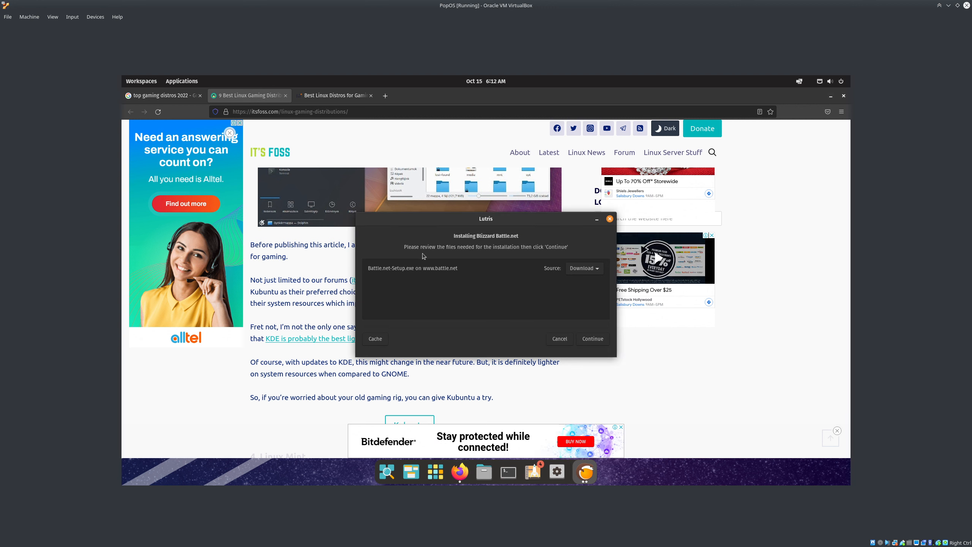
{"action": "left_click", "coordinate": [592, 339]}
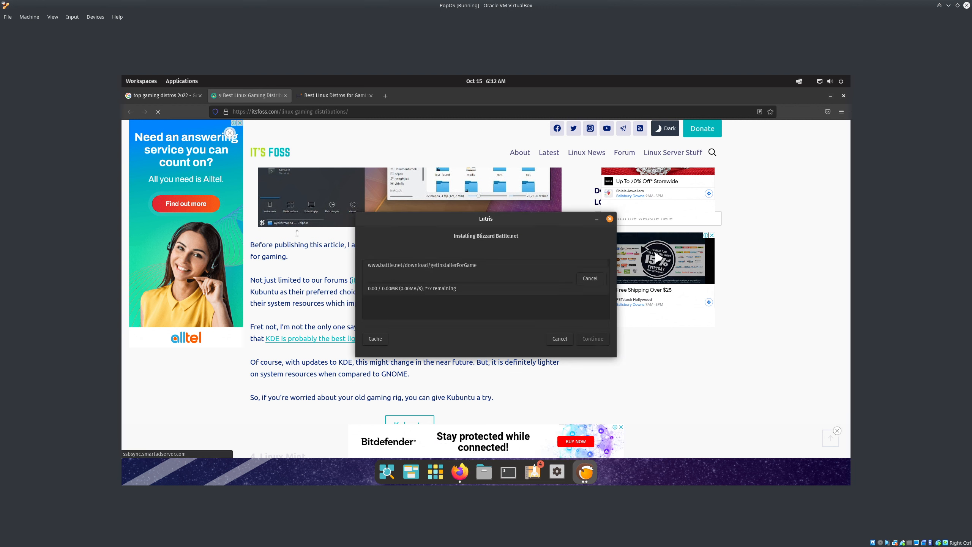
{"action": "left_click", "coordinate": [773, 374]}
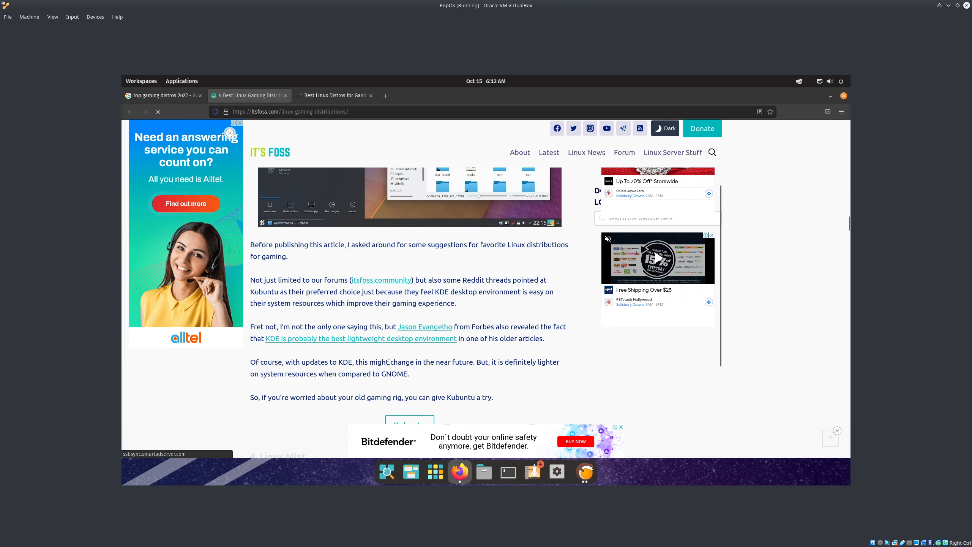
Read the rest of the It's FOSS gaming distributions article, then close its tab
{"action": "scroll", "coordinate": [404, 333], "scroll_direction": "down", "scroll_amount": 3}
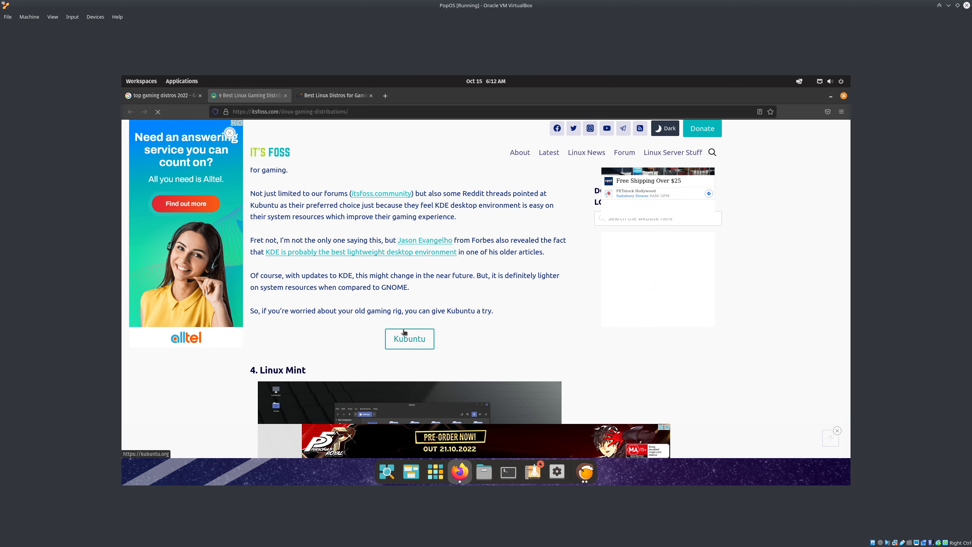
{"action": "scroll", "coordinate": [409, 321], "scroll_direction": "down", "scroll_amount": 3}
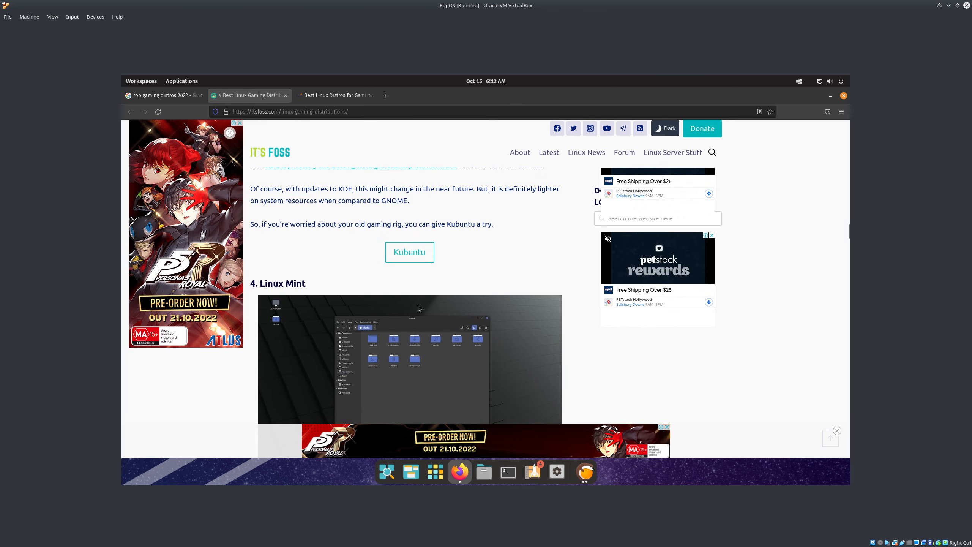
{"action": "scroll", "coordinate": [421, 307], "scroll_direction": "down", "scroll_amount": 6}
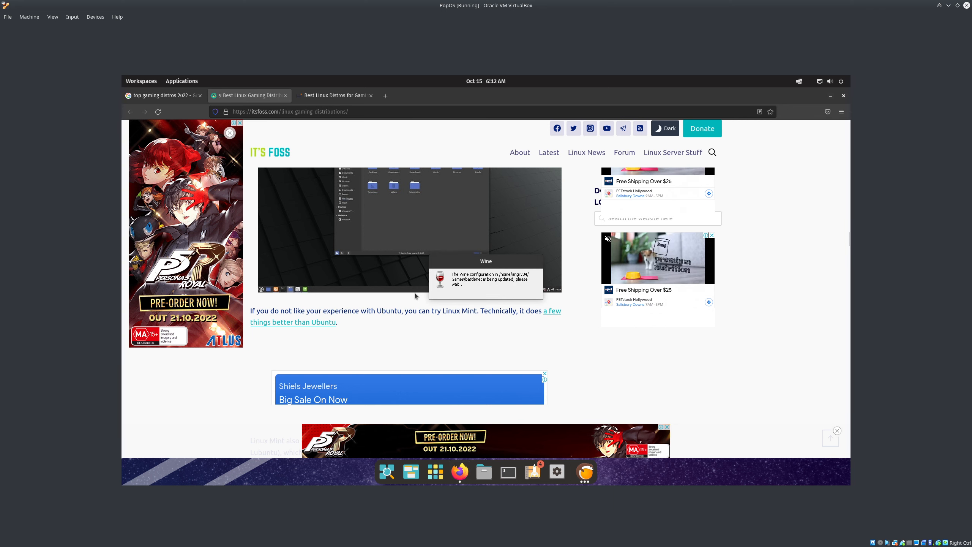
{"action": "scroll", "coordinate": [414, 293], "scroll_direction": "down", "scroll_amount": 3}
{"action": "scroll", "coordinate": [415, 293], "scroll_direction": "down", "scroll_amount": 4}
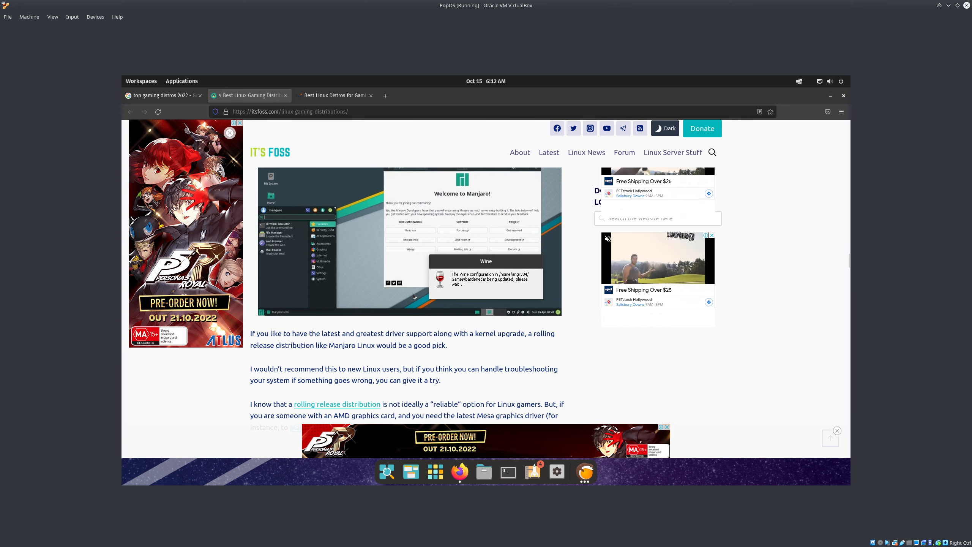
{"action": "scroll", "coordinate": [413, 295], "scroll_direction": "down", "scroll_amount": 2}
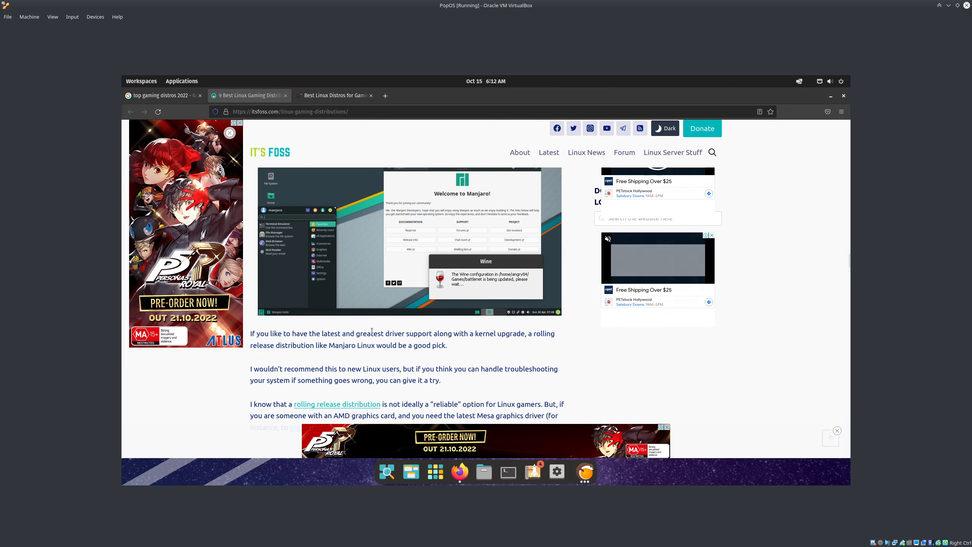
{"action": "scroll", "coordinate": [389, 340], "scroll_direction": "down", "scroll_amount": 6}
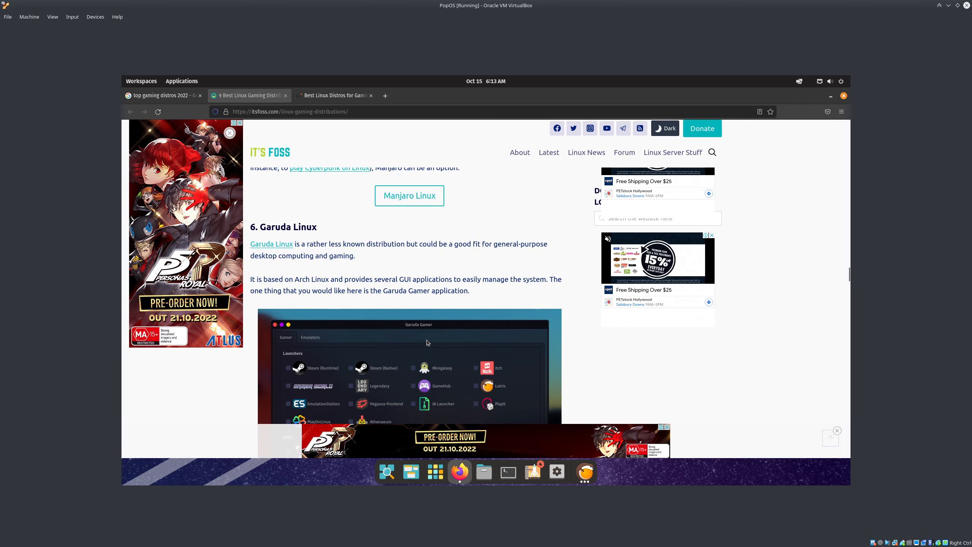
{"action": "scroll", "coordinate": [313, 268], "scroll_direction": "down", "scroll_amount": 4}
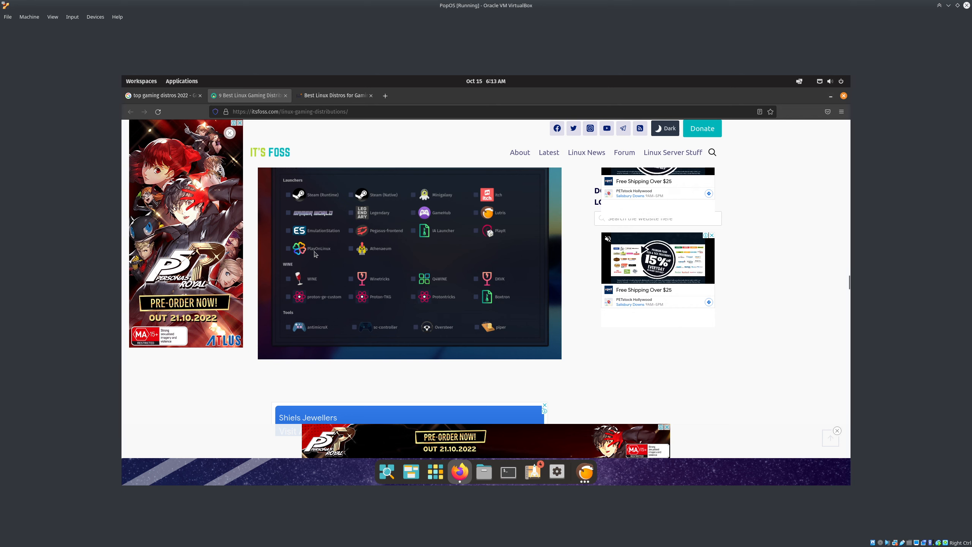
{"action": "scroll", "coordinate": [315, 254], "scroll_direction": "down", "scroll_amount": 8}
{"action": "key", "text": "ctrl+w"}
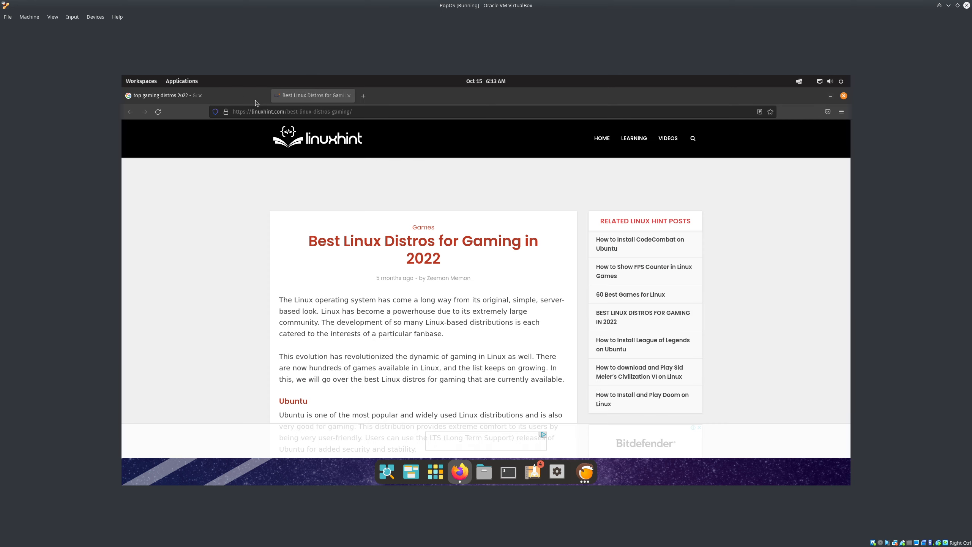
Scroll linuxhint's Best Linux Distros for Gaming in 2022 article down to its Conclusion
{"action": "scroll", "coordinate": [377, 233], "scroll_direction": "down", "scroll_amount": 7}
{"action": "scroll", "coordinate": [361, 286], "scroll_direction": "down", "scroll_amount": 10}
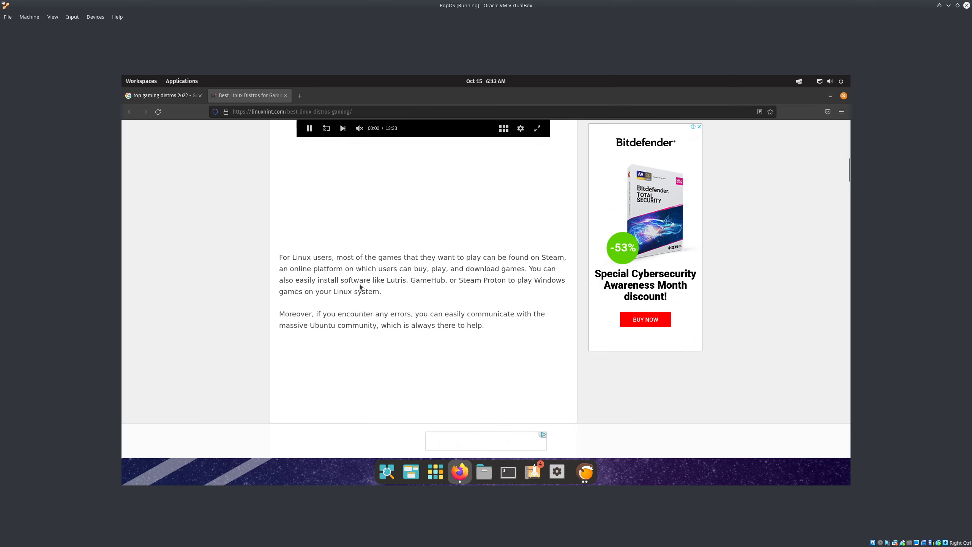
{"action": "scroll", "coordinate": [360, 284], "scroll_direction": "down", "scroll_amount": 15}
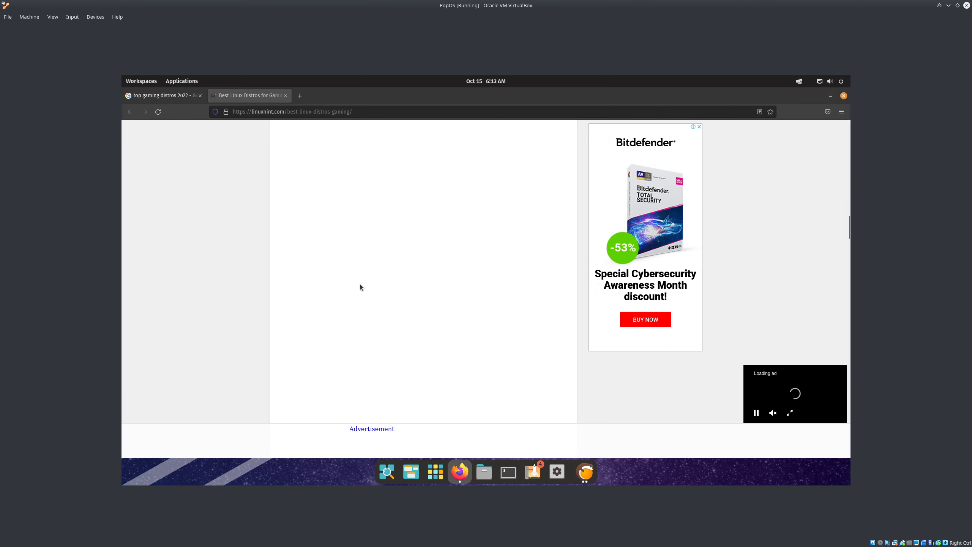
{"action": "scroll", "coordinate": [360, 284], "scroll_direction": "down", "scroll_amount": 1}
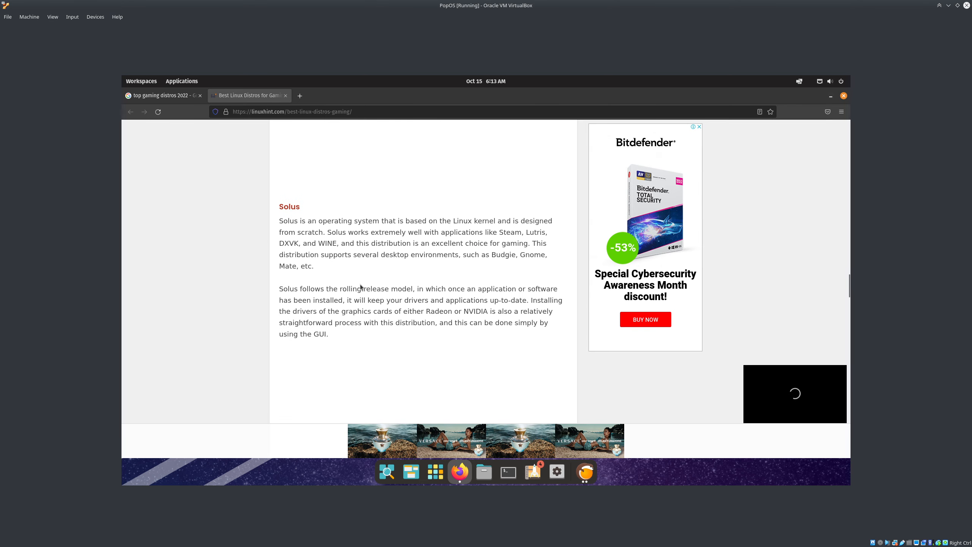
{"action": "scroll", "coordinate": [308, 232], "scroll_direction": "down", "scroll_amount": 15}
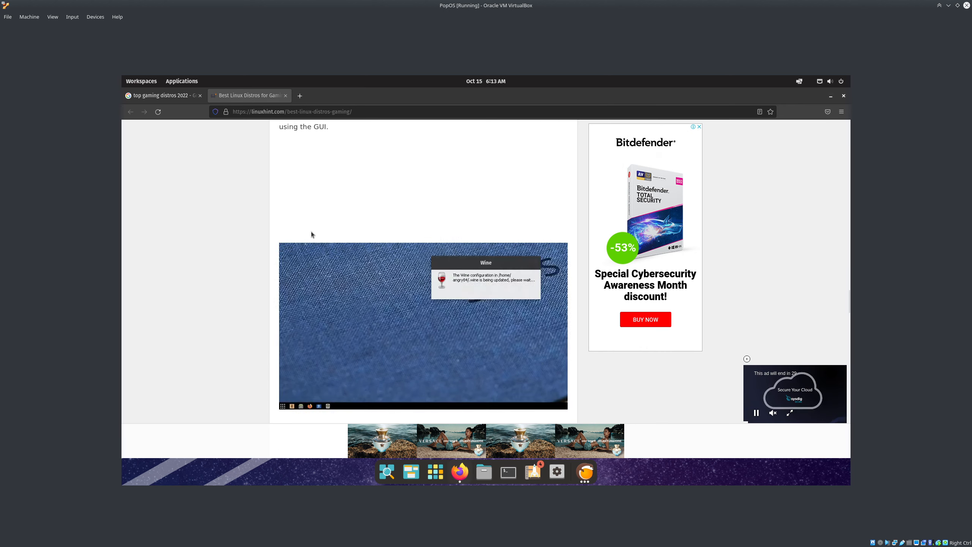
{"action": "scroll", "coordinate": [314, 240], "scroll_direction": "down", "scroll_amount": 7}
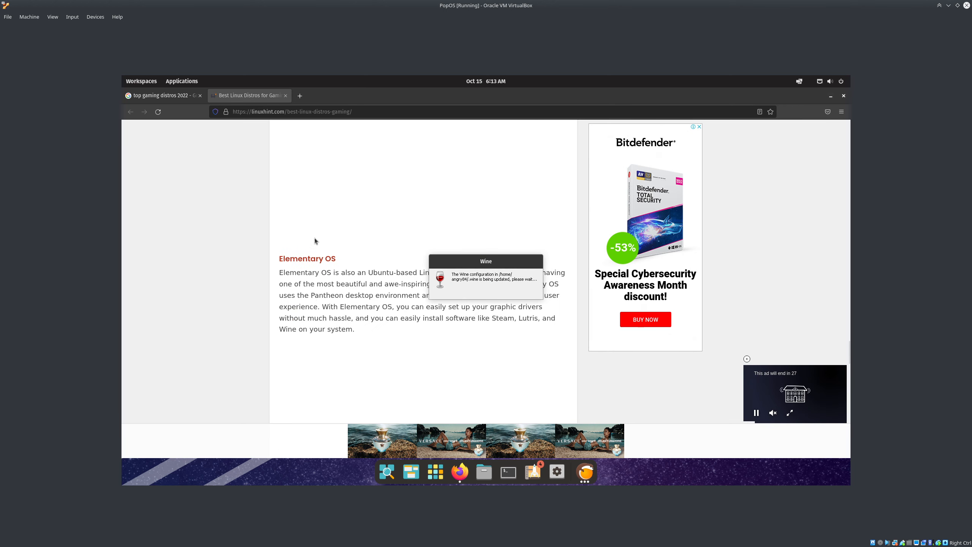
{"action": "scroll", "coordinate": [293, 191], "scroll_direction": "down", "scroll_amount": 2}
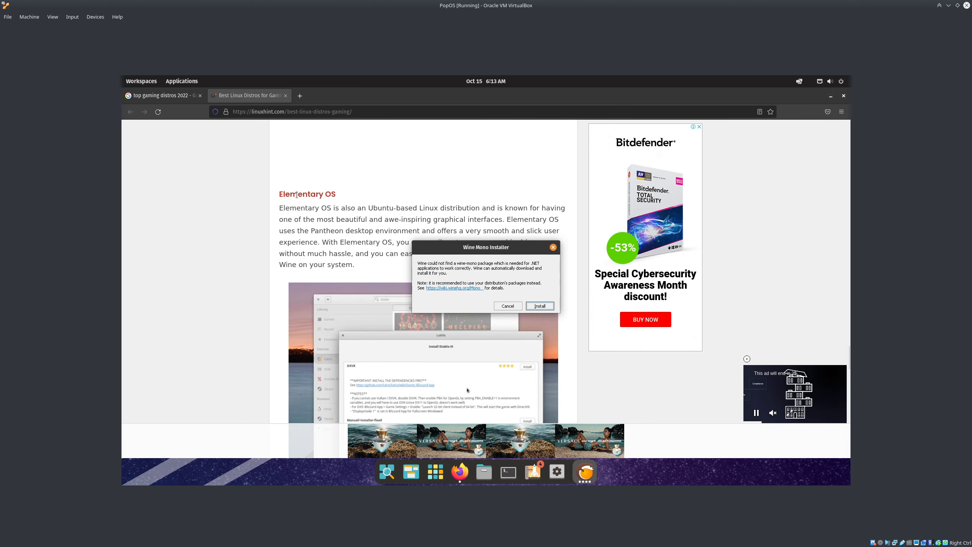
{"action": "scroll", "coordinate": [299, 203], "scroll_direction": "down", "scroll_amount": 10}
{"action": "scroll", "coordinate": [294, 192], "scroll_direction": "down", "scroll_amount": 5}
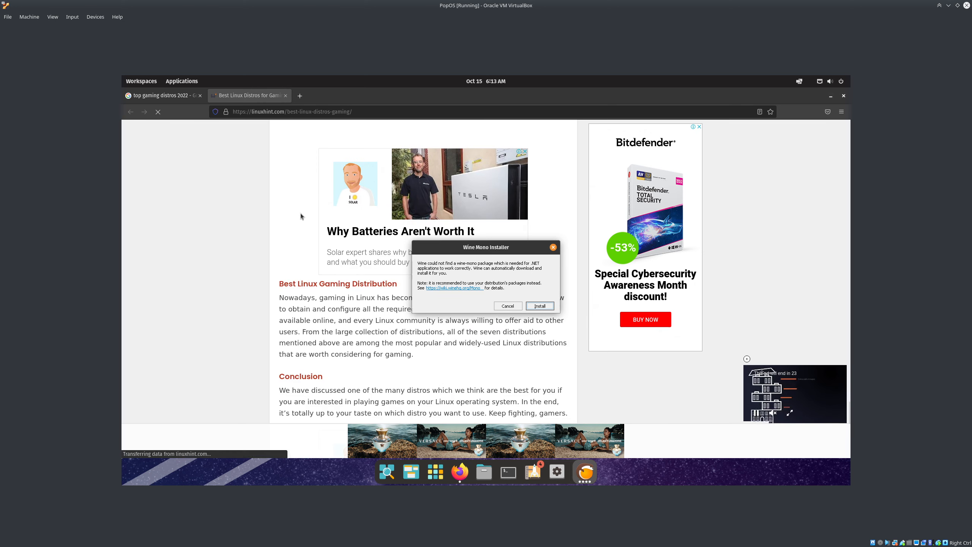
Close the linuxhint tab and search Google for 'debian based distros'
{"action": "middle_click", "coordinate": [238, 101]}
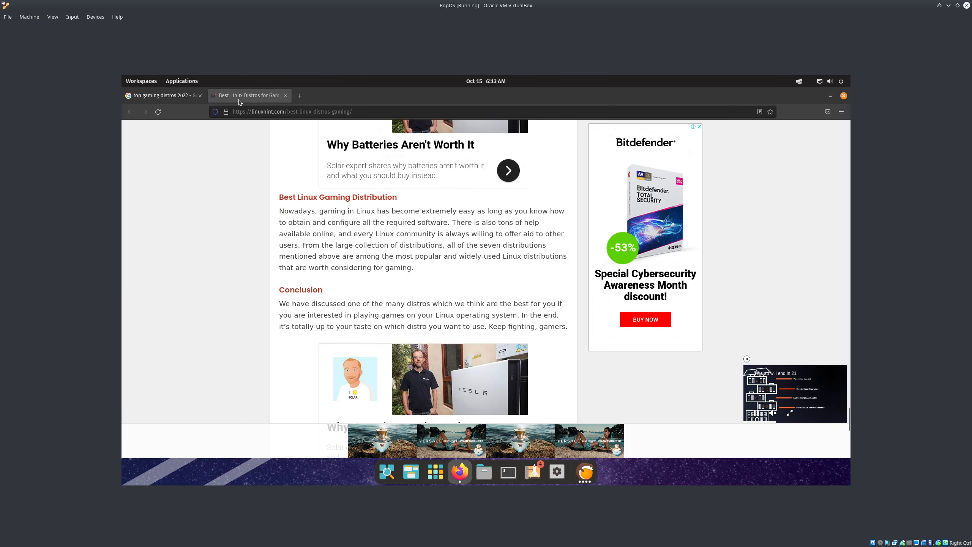
{"action": "triple_click", "coordinate": [281, 130]}
{"action": "type", "text": "debian based"}
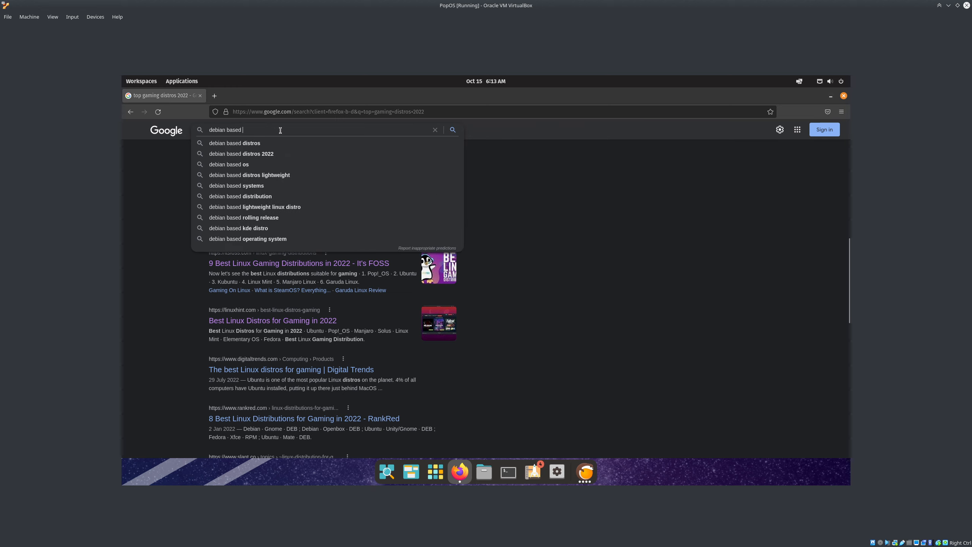
{"action": "key", "text": "Down"}
{"action": "key", "text": "Return"}
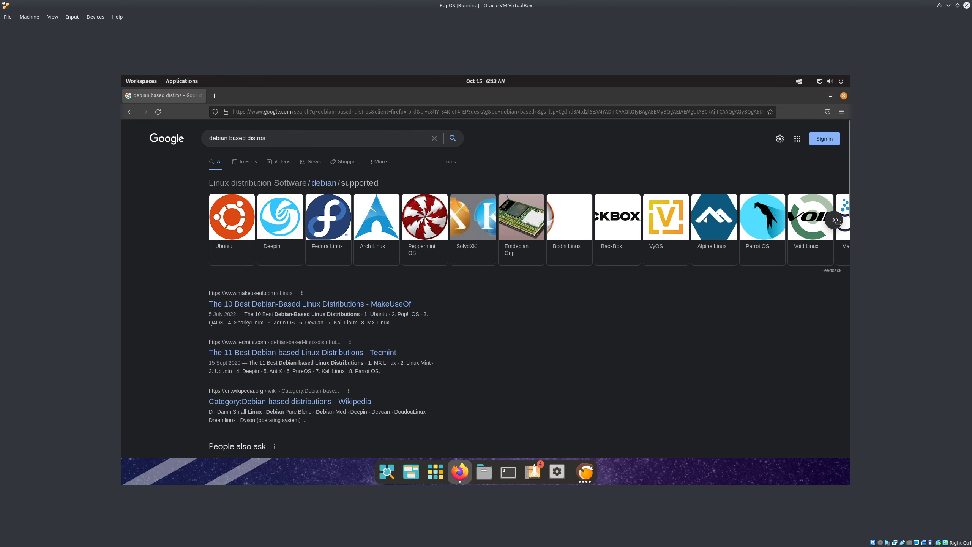
Browse the distro carousel, then open MakeUseOf's The 10 Best Debian-Based Linux Distributions
{"action": "left_click", "coordinate": [835, 221]}
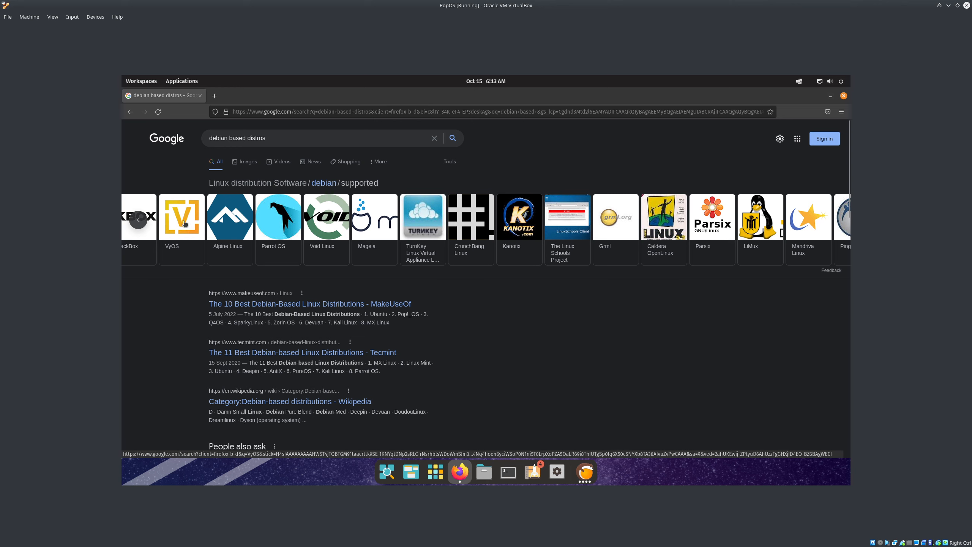
{"action": "left_click", "coordinate": [138, 219]}
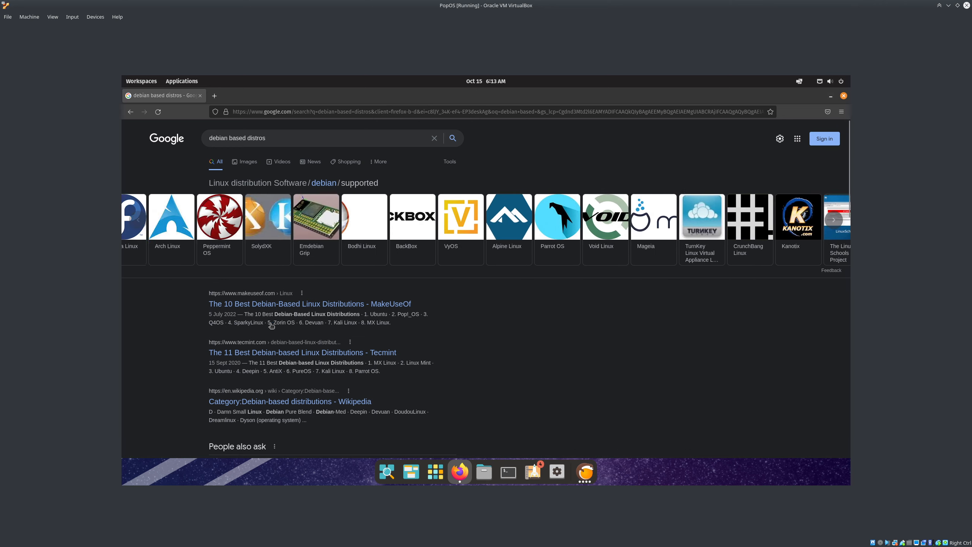
{"action": "left_click", "coordinate": [314, 305]}
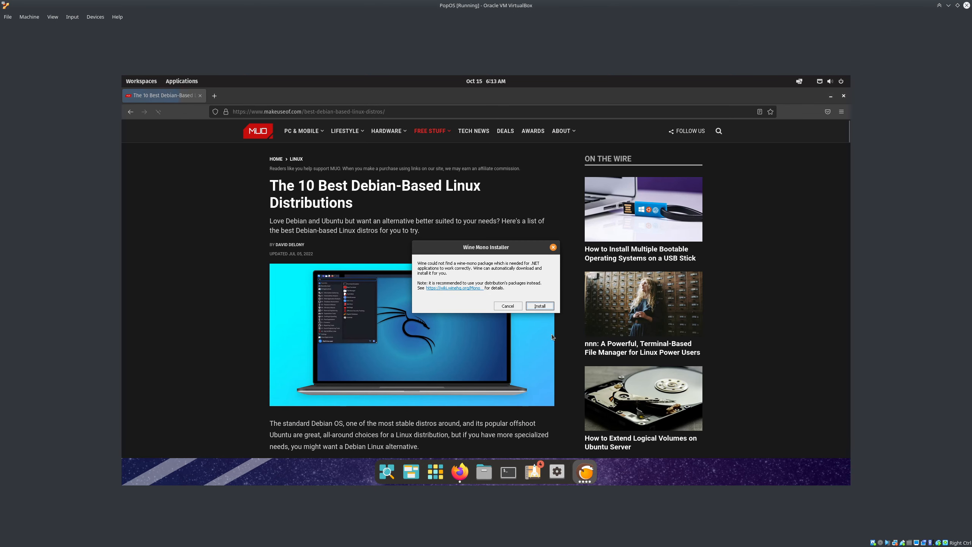
Accept the Wine Mono install, move its progress window lower right, and scroll the article to Deepin
{"action": "left_click", "coordinate": [541, 308]}
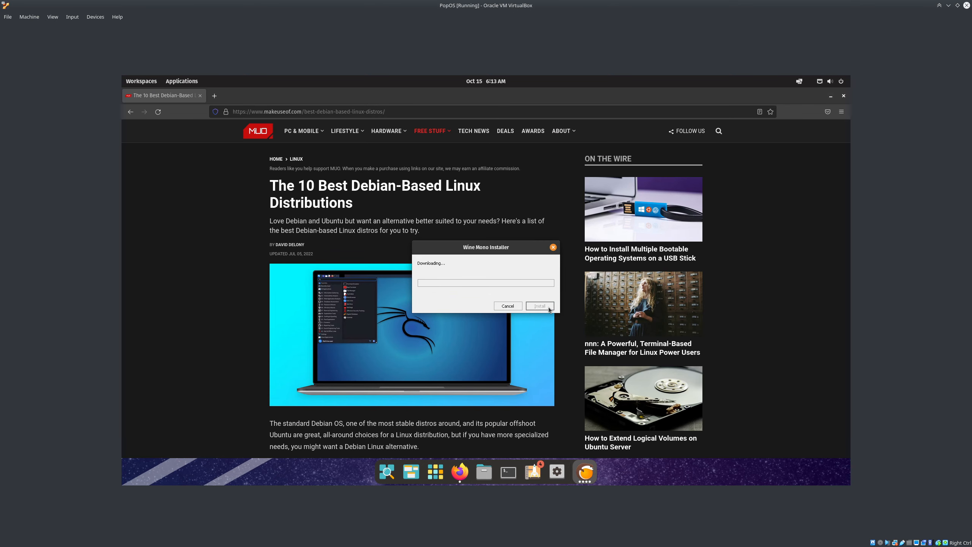
{"action": "left_click_drag", "start_coordinate": [532, 267], "coordinate": [795, 378]}
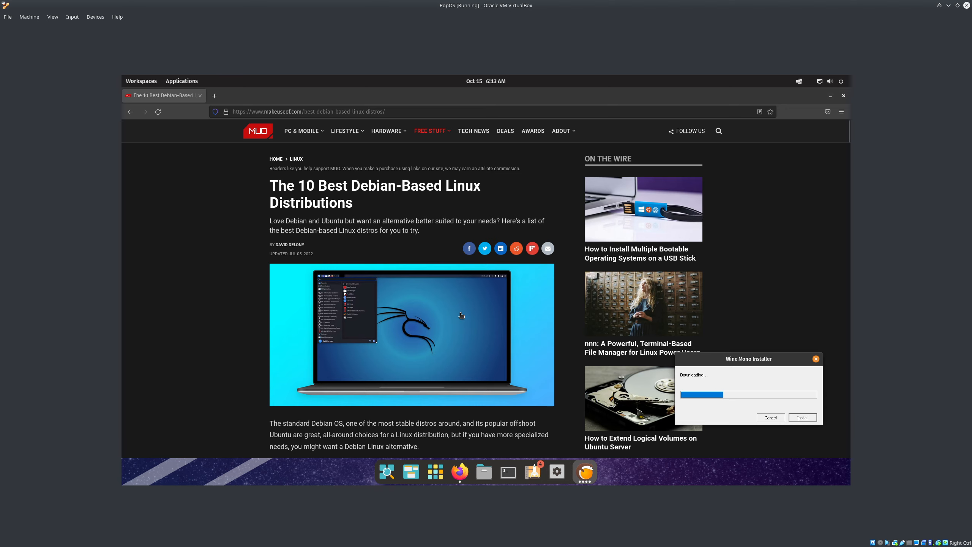
{"action": "scroll", "coordinate": [463, 321], "scroll_direction": "down", "scroll_amount": 8}
{"action": "scroll", "coordinate": [463, 322], "scroll_direction": "down", "scroll_amount": 15}
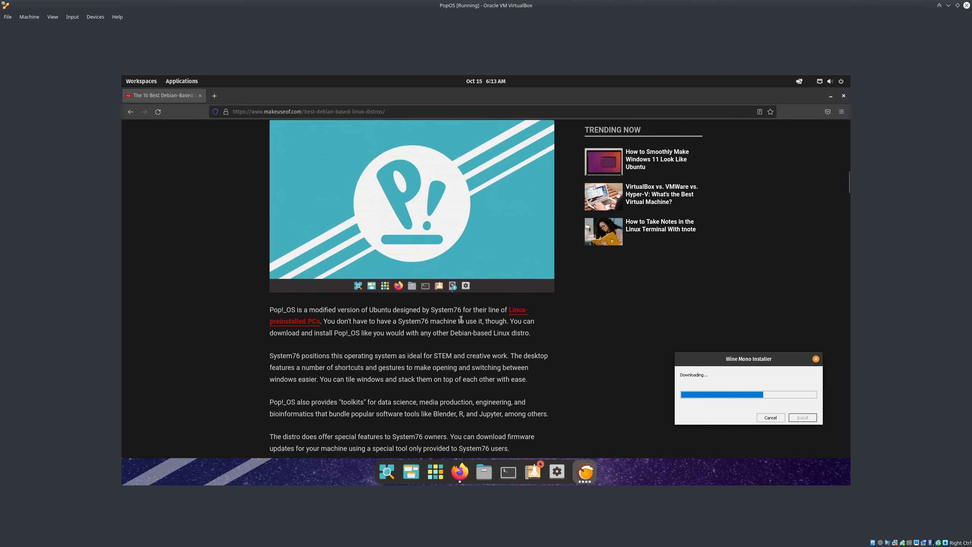
{"action": "scroll", "coordinate": [462, 321], "scroll_direction": "down", "scroll_amount": 20}
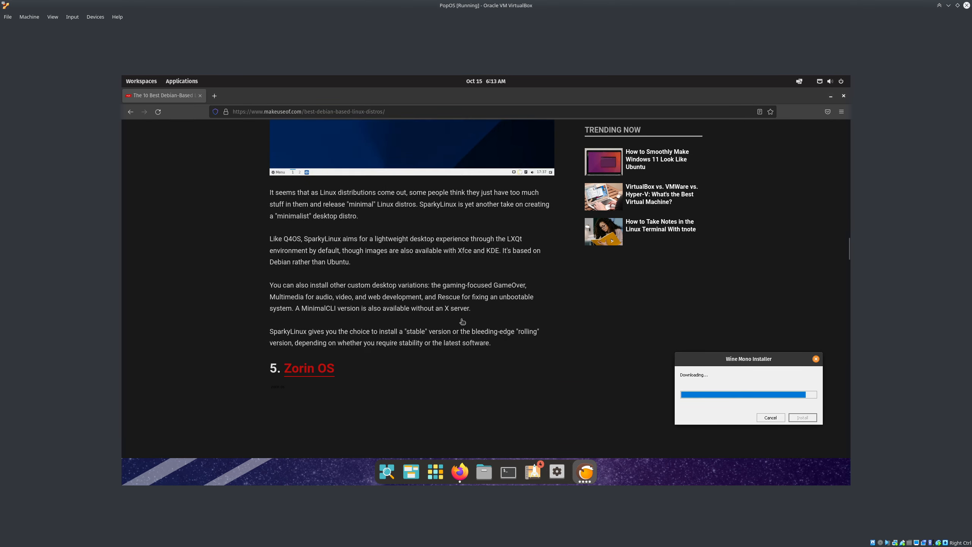
{"action": "scroll", "coordinate": [461, 319], "scroll_direction": "down", "scroll_amount": 20}
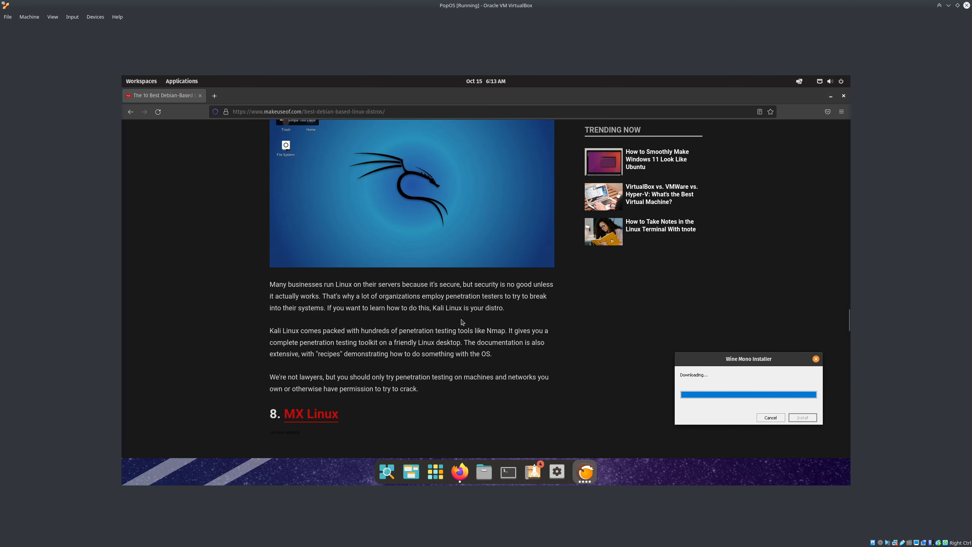
{"action": "scroll", "coordinate": [482, 185], "scroll_direction": "down", "scroll_amount": 20}
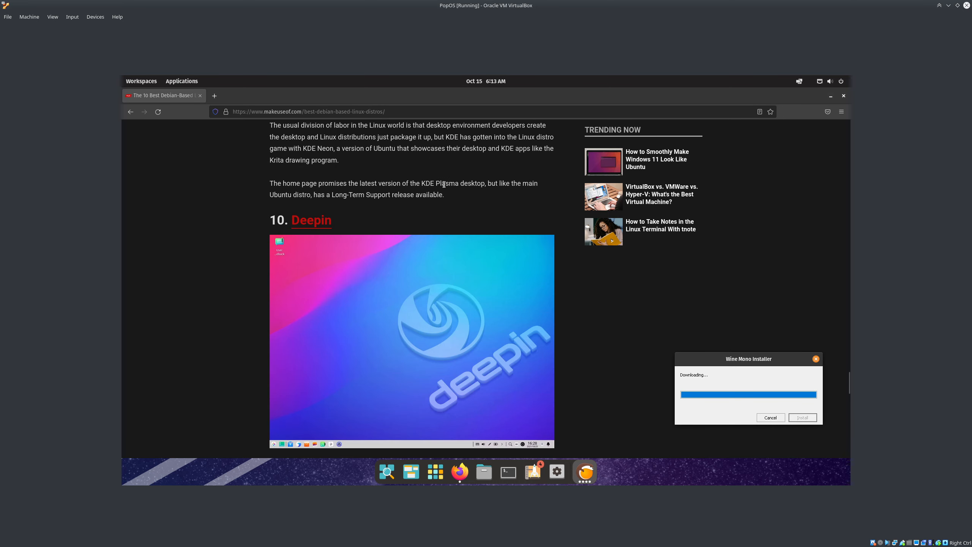
Close Firefox, continue Battle.net setup in English (US), then close the Battle.net Update Agent
{"action": "left_click", "coordinate": [200, 96]}
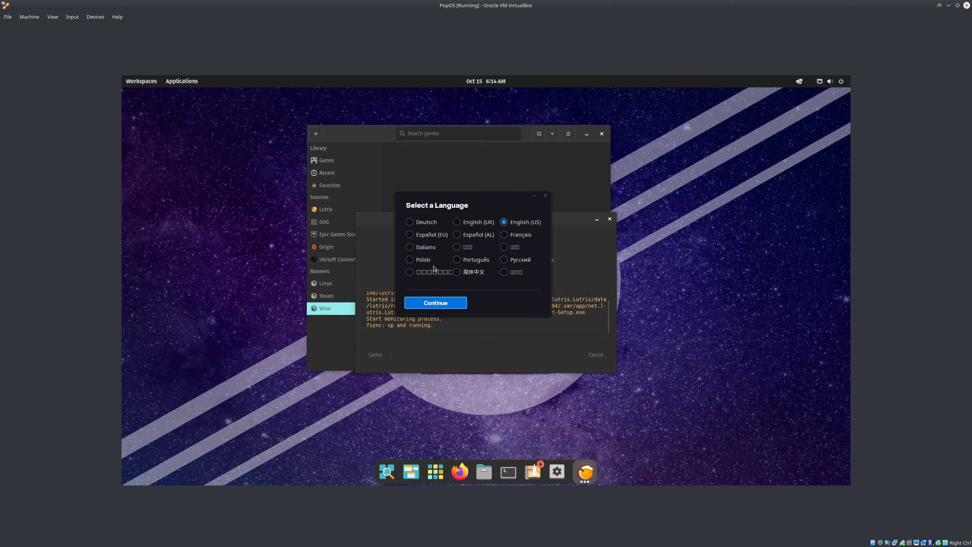
{"action": "left_click", "coordinate": [438, 303]}
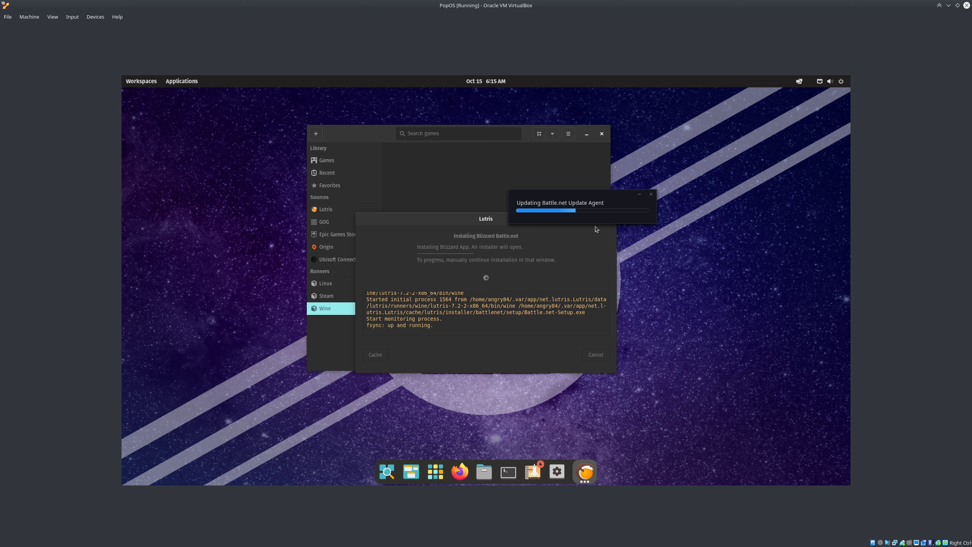
{"action": "left_click", "coordinate": [651, 195]}
Cancel the Battle.net install with Remove game files checked, close Lutris, and open a Terminal
{"action": "left_click", "coordinate": [595, 356]}
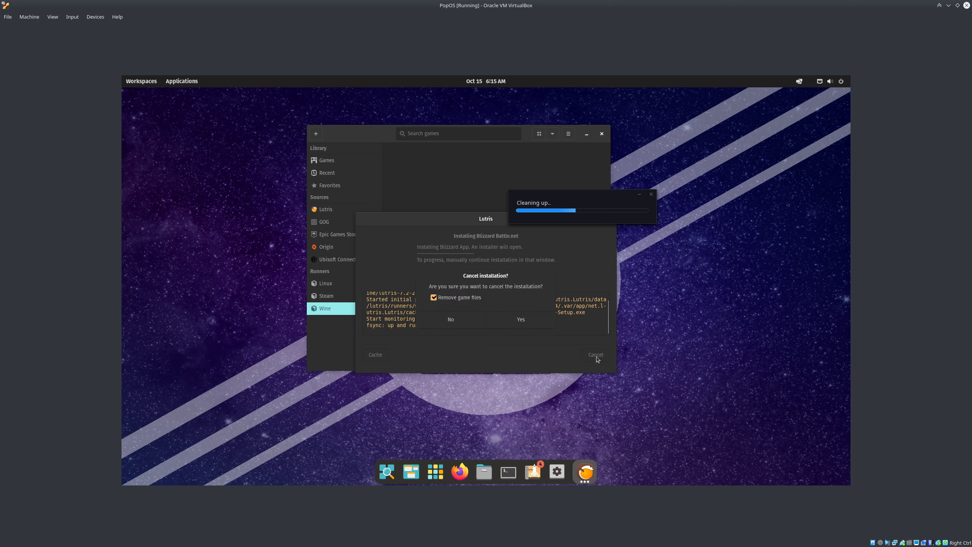
{"action": "left_click", "coordinate": [507, 321]}
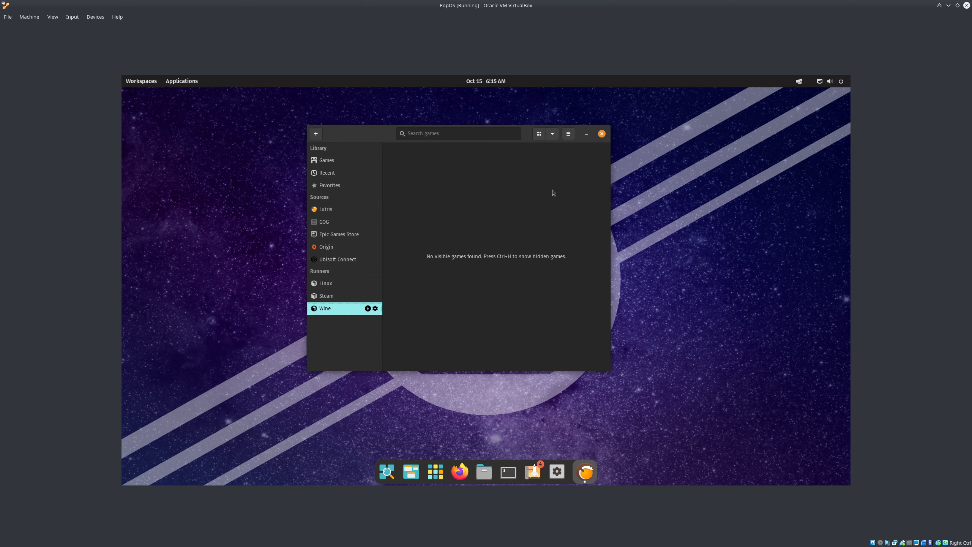
{"action": "left_click", "coordinate": [325, 163]}
{"action": "left_click", "coordinate": [602, 134]}
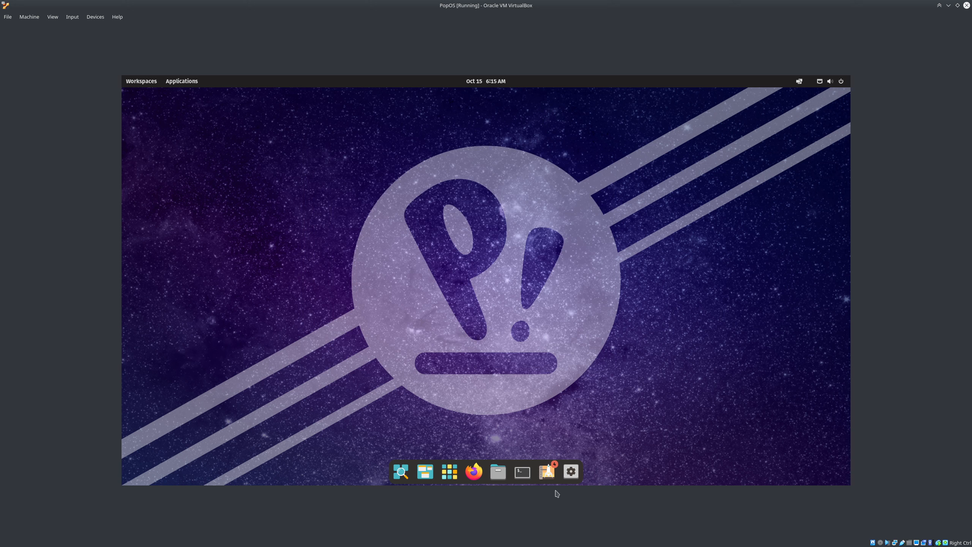
{"action": "left_click", "coordinate": [522, 472]}
Reboot the Pop!_OS VM immediately with 'sudo reboot now', supplying the administrator password
{"action": "type", "text": "sud"}
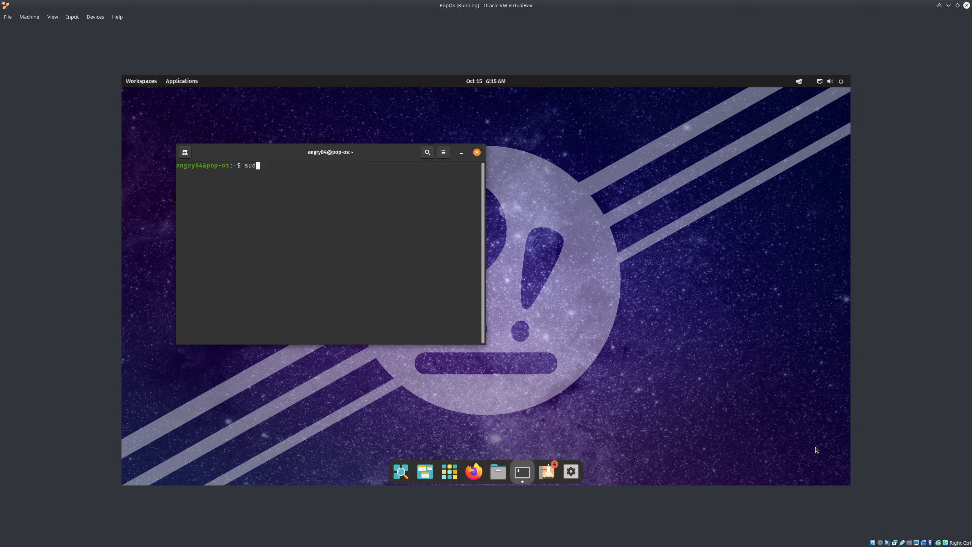
{"action": "type", "text": "o reboot now"}
{"action": "key", "text": "Return"}
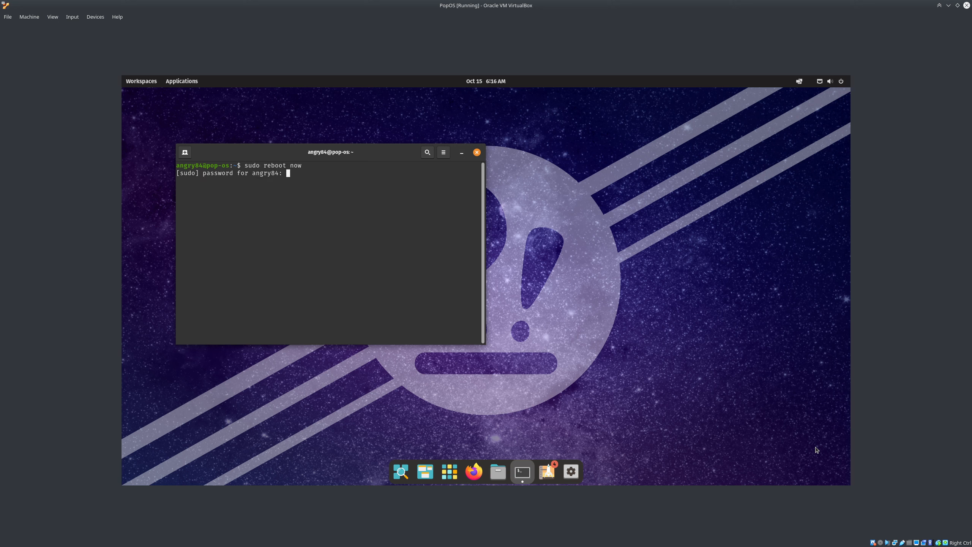
{"action": "key", "text": "Return"}
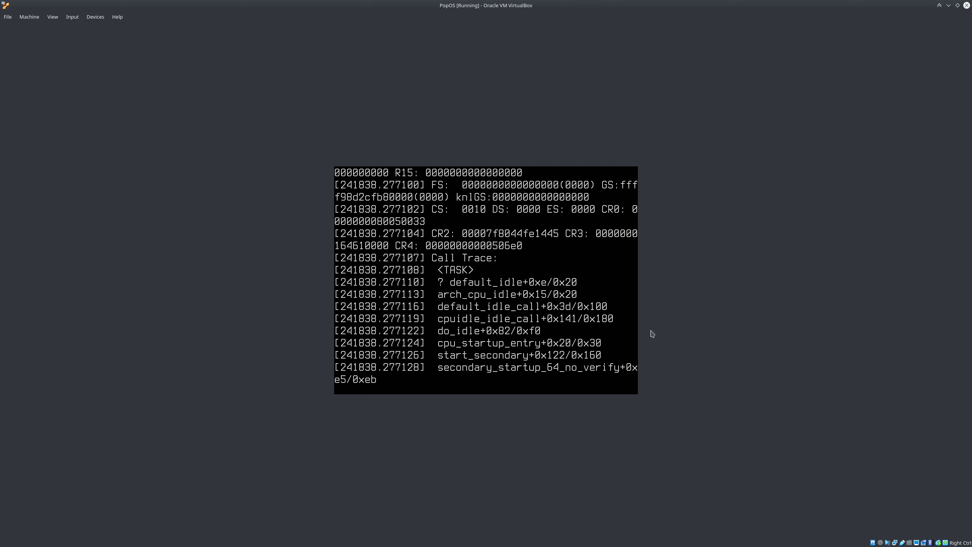
Restore and enlarge the VirtualBox window, then reset the hung VM via Machine > Reset
{"action": "double_click", "coordinate": [265, 7]}
{"action": "left_click_drag", "start_coordinate": [509, 171], "coordinate": [398, 75]}
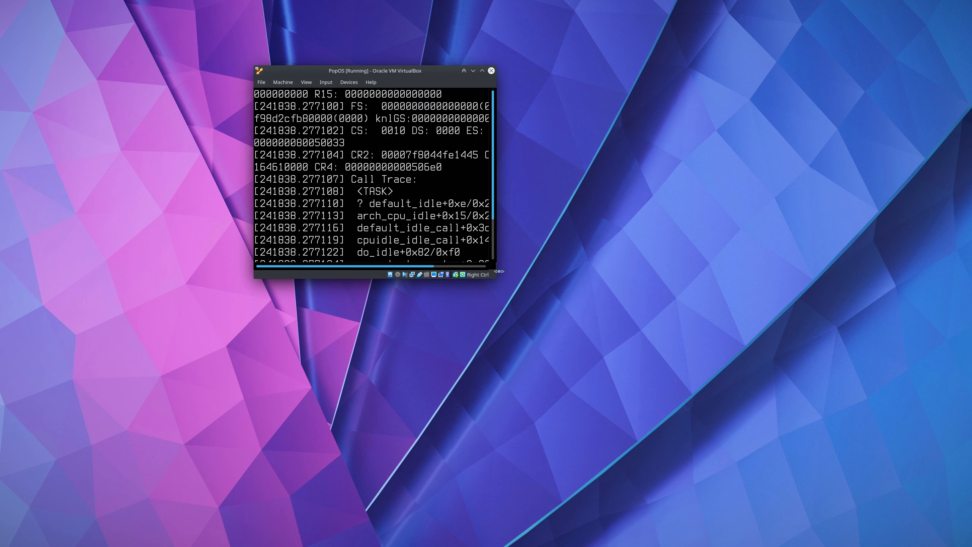
{"action": "left_click_drag", "start_coordinate": [497, 279], "coordinate": [871, 438]}
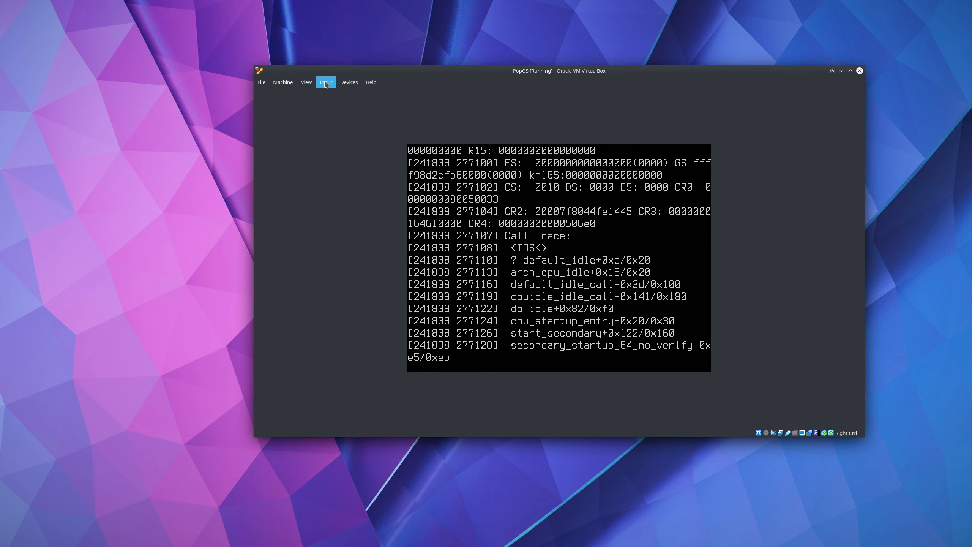
{"action": "left_click", "coordinate": [283, 82]}
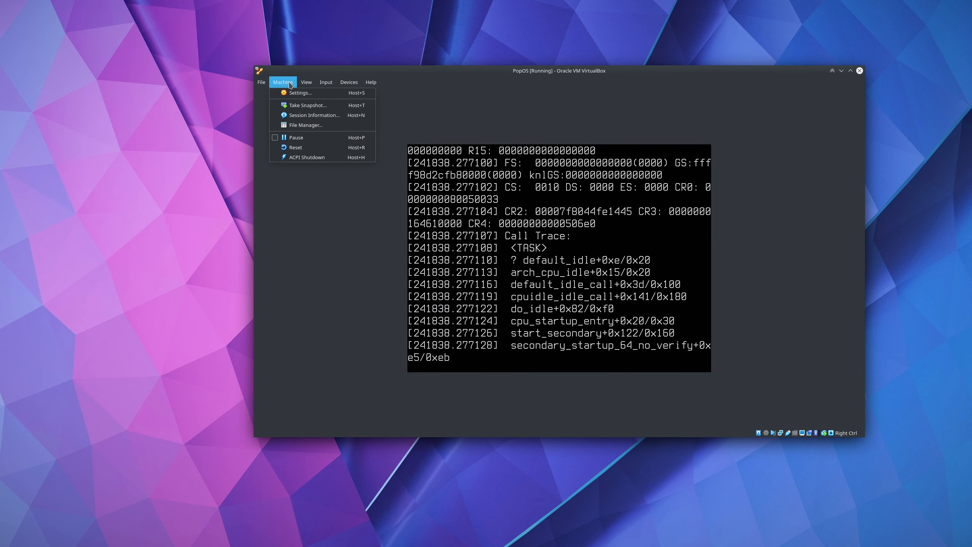
{"action": "left_click", "coordinate": [298, 148]}
{"action": "left_click", "coordinate": [543, 279]}
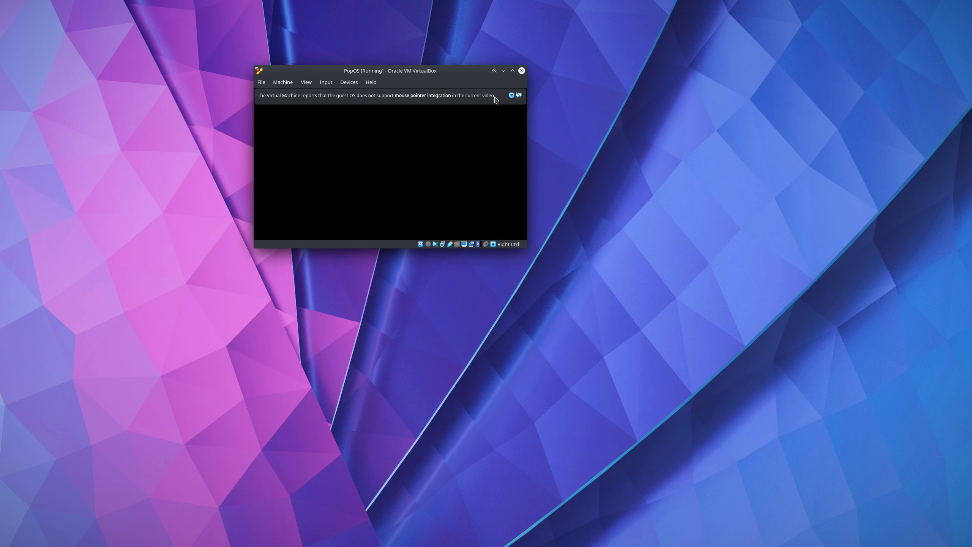
Dismiss both mouse-integration notices and unlock the encrypted cryptdata disk with its passphrase
{"action": "left_click", "coordinate": [512, 95]}
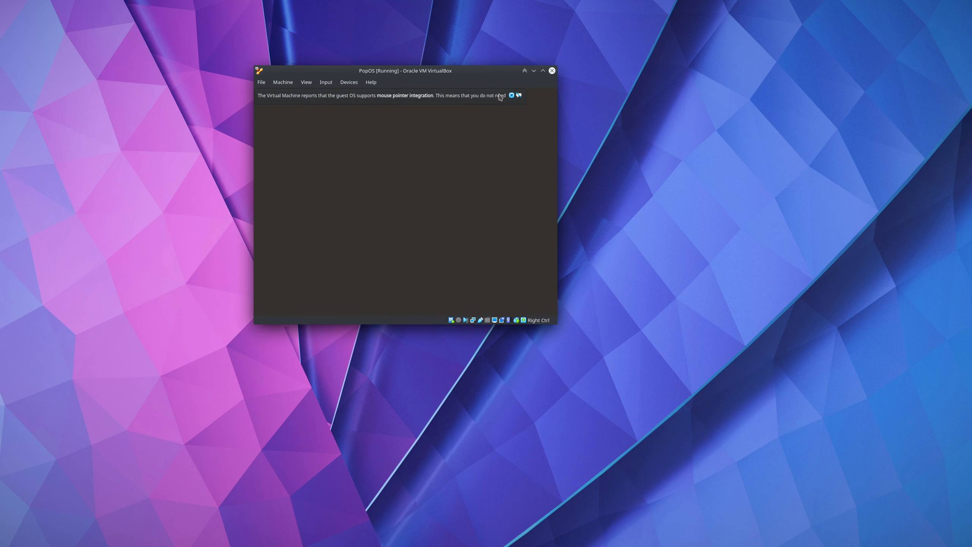
{"action": "left_click", "coordinate": [511, 96]}
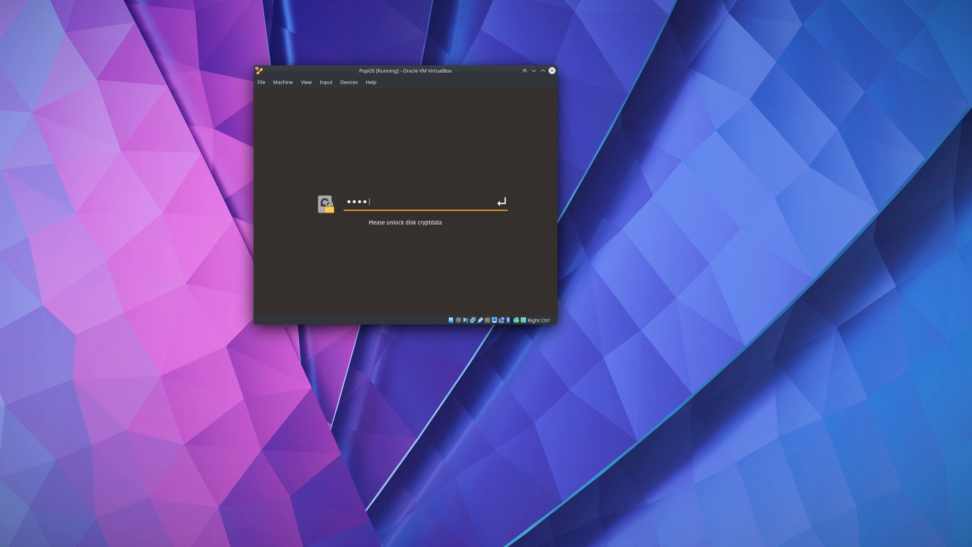
{"action": "key", "text": "Return"}
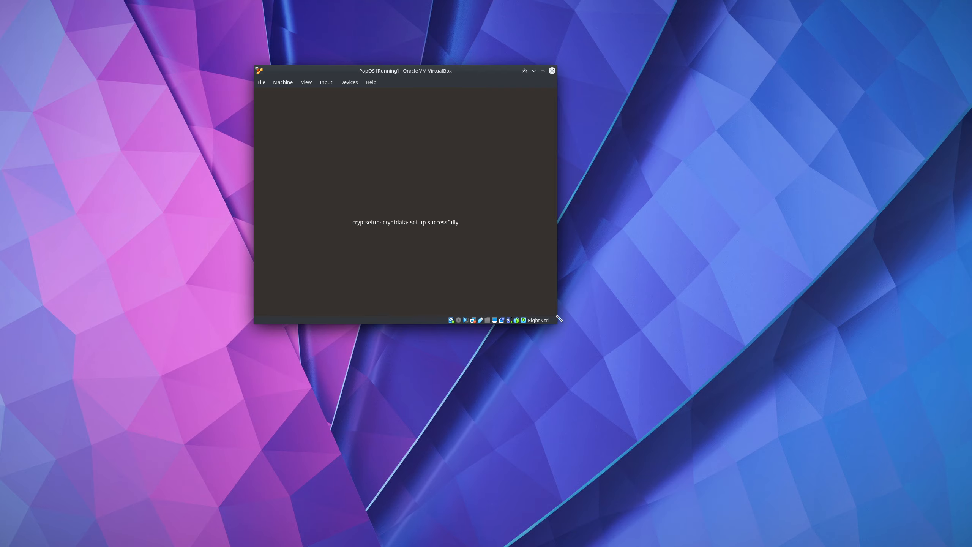
Enlarge and reposition the VM window, then sign in to the user account with its password
{"action": "left_click_drag", "start_coordinate": [558, 320], "coordinate": [867, 432]}
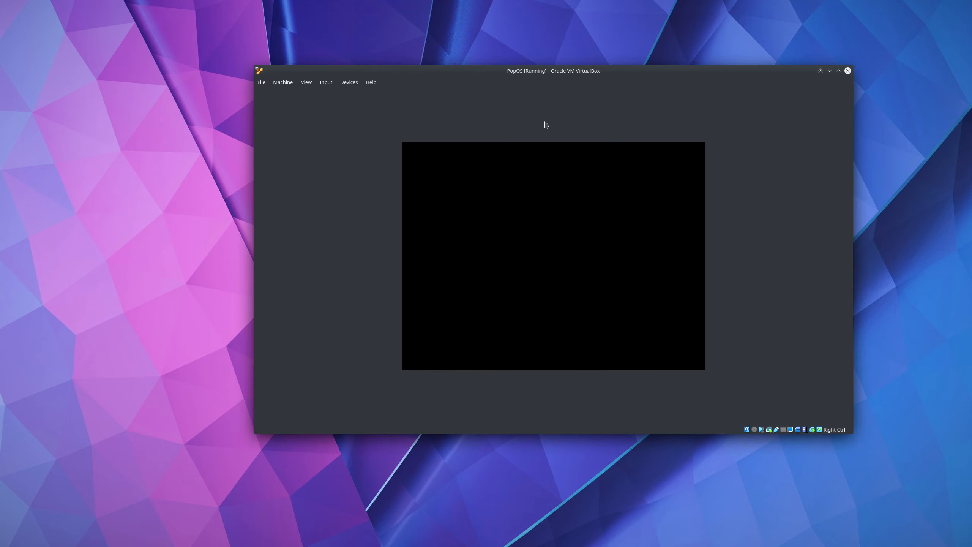
{"action": "left_click_drag", "start_coordinate": [546, 73], "coordinate": [436, 58]}
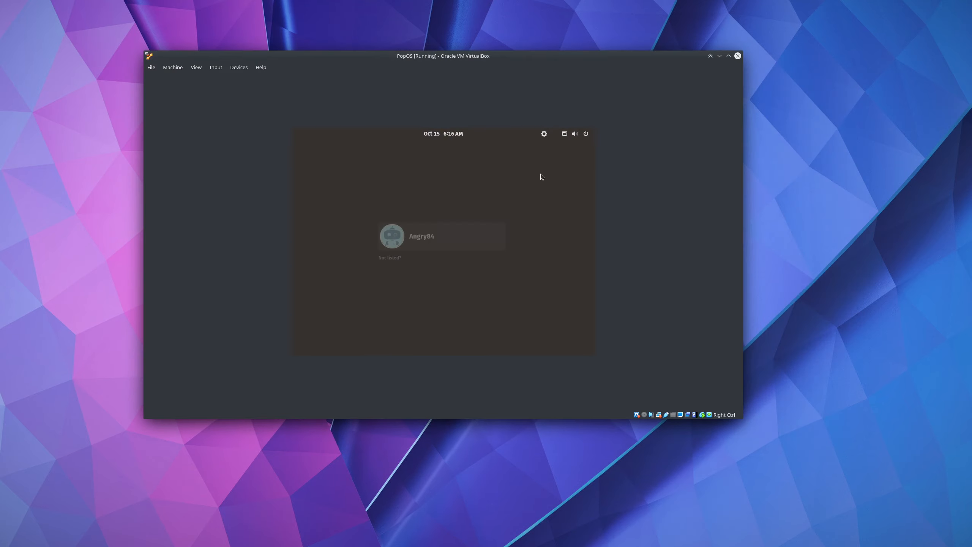
{"action": "left_click", "coordinate": [470, 244]}
{"action": "type", "text": "*****"}
{"action": "key", "text": "Return"}
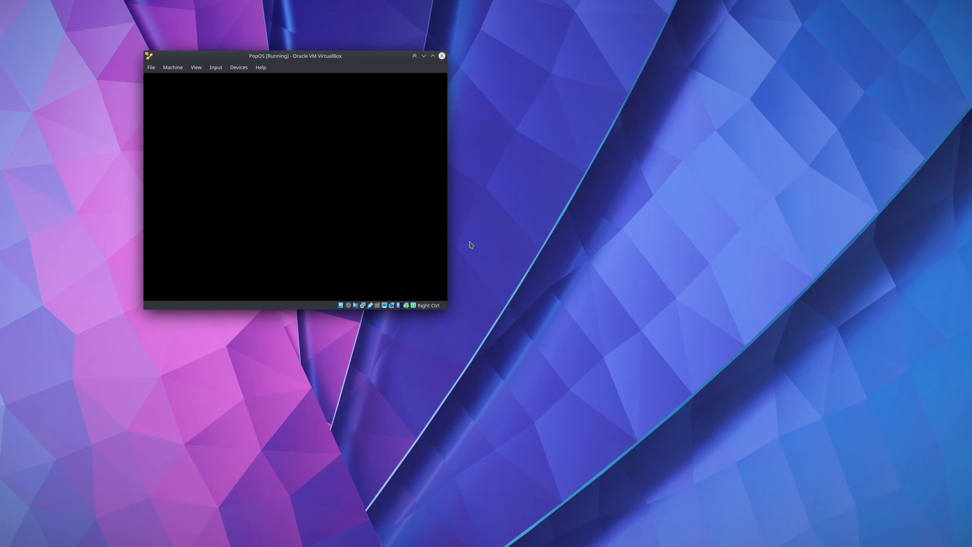